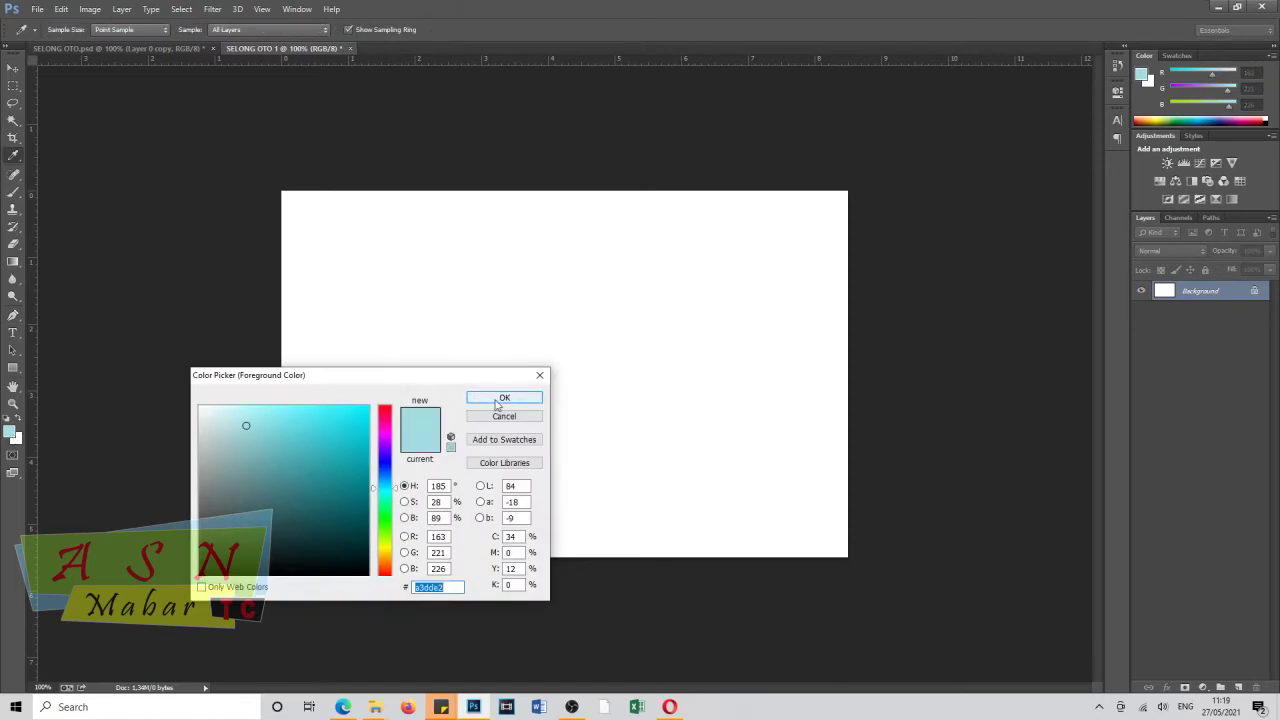
Draw a closed light-blue wave shape with the Pen tool covering the banner's left side.
{"action": "left_click", "coordinate": [124, 31]}
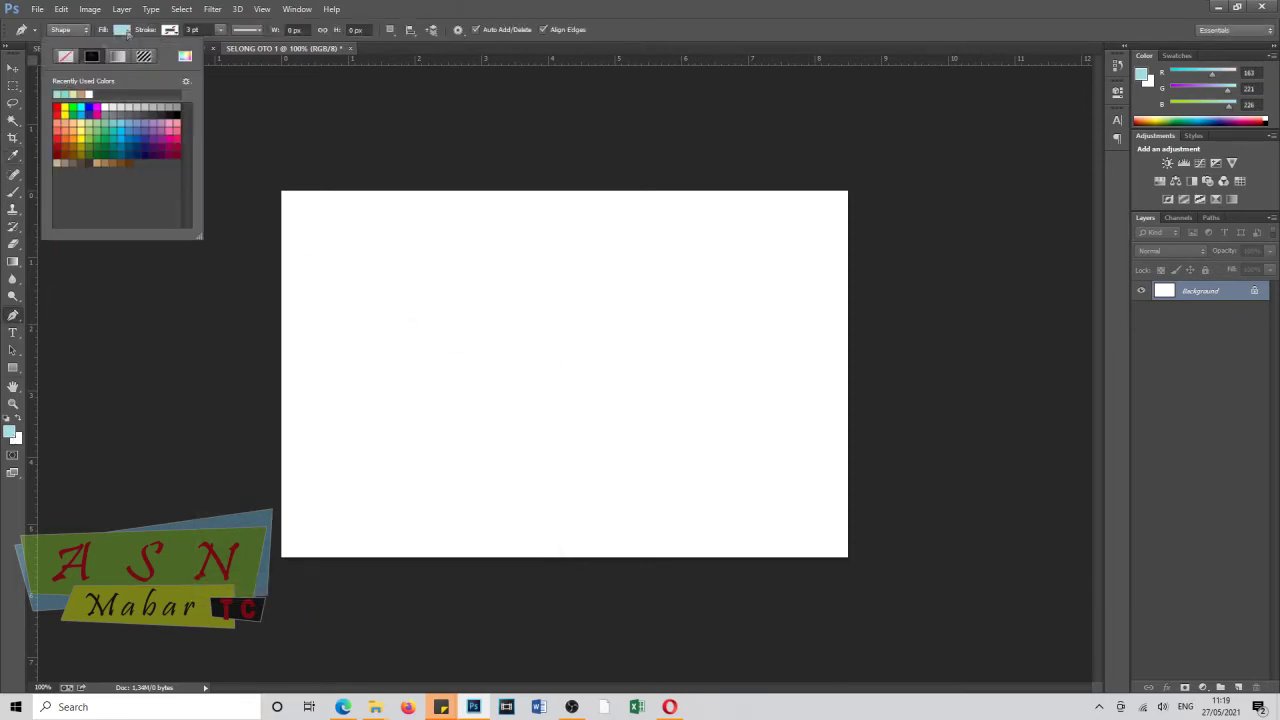
{"action": "left_click", "coordinate": [451, 171]}
{"action": "left_click_drag", "start_coordinate": [446, 358], "coordinate": [415, 425]}
{"action": "mouse_move", "coordinate": [479, 573]}
{"action": "left_mouse_down"}
{"action": "mouse_move", "coordinate": [609, 614]}
{"action": "mouse_move", "coordinate": [620, 663]}
{"action": "left_mouse_up"}
{"action": "left_click", "coordinate": [222, 622]}
{"action": "left_click", "coordinate": [222, 135]}
{"action": "left_click", "coordinate": [451, 171]}
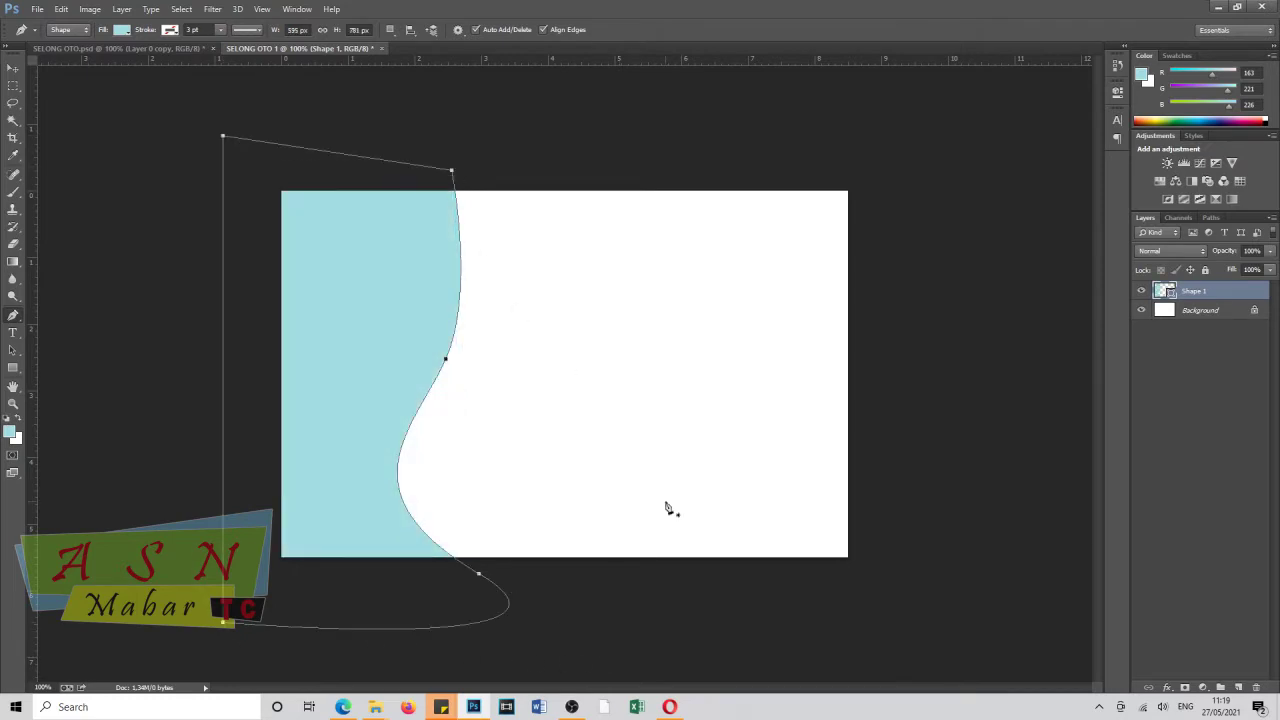
{"action": "key", "text": "Return"}
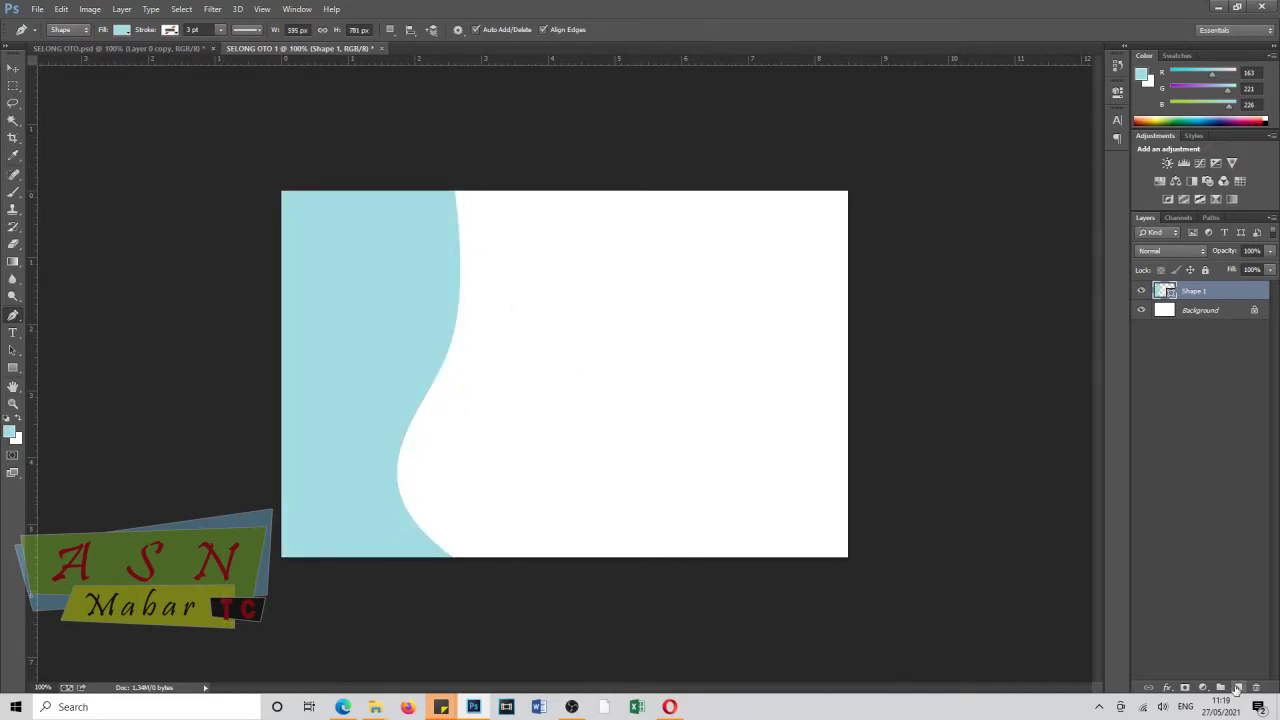
Duplicate the wave layer and fill the copy dark grey.
{"action": "left_click_drag", "start_coordinate": [1200, 291], "coordinate": [1237, 688]}
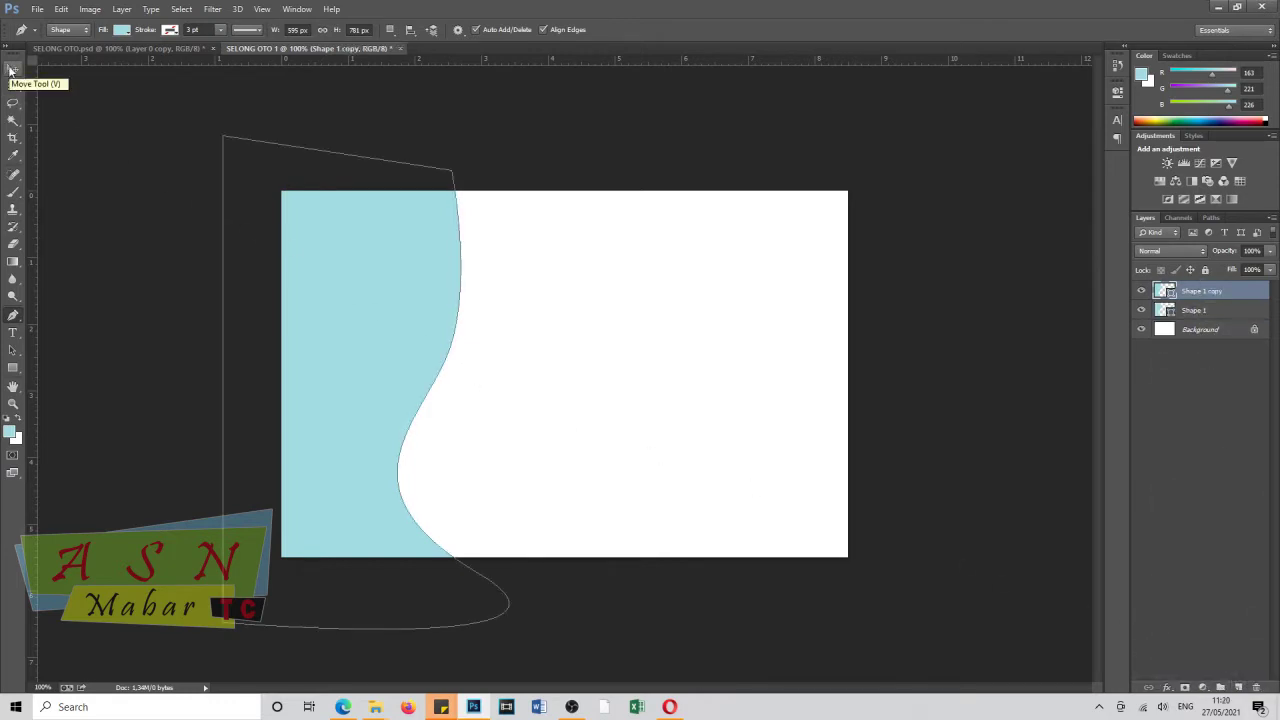
{"action": "left_click", "coordinate": [119, 31]}
{"action": "left_click", "coordinate": [149, 108]}
{"action": "left_click", "coordinate": [17, 72]}
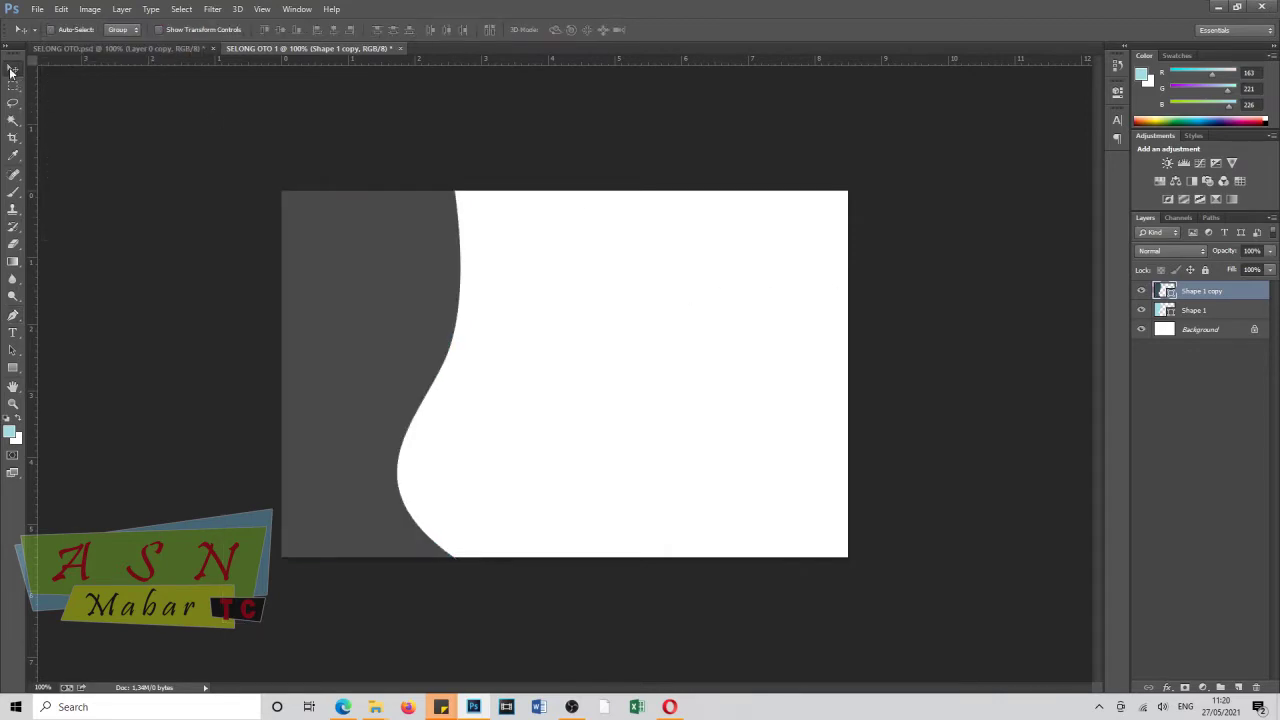
Shift the dark-grey wave copy left and rotate it a few degrees.
{"action": "mouse_move", "coordinate": [457, 309]}
{"action": "left_mouse_down"}
{"action": "mouse_move", "coordinate": [443, 307]}
{"action": "mouse_move", "coordinate": [449, 294]}
{"action": "mouse_move", "coordinate": [457, 309]}
{"action": "left_mouse_up"}
{"action": "key", "text": "ctrl+t"}
{"action": "left_click_drag", "start_coordinate": [643, 274], "coordinate": [400, 270]}
{"action": "left_click_drag", "start_coordinate": [600, 330], "coordinate": [592, 368]}
{"action": "left_click_drag", "start_coordinate": [374, 288], "coordinate": [405, 300]}
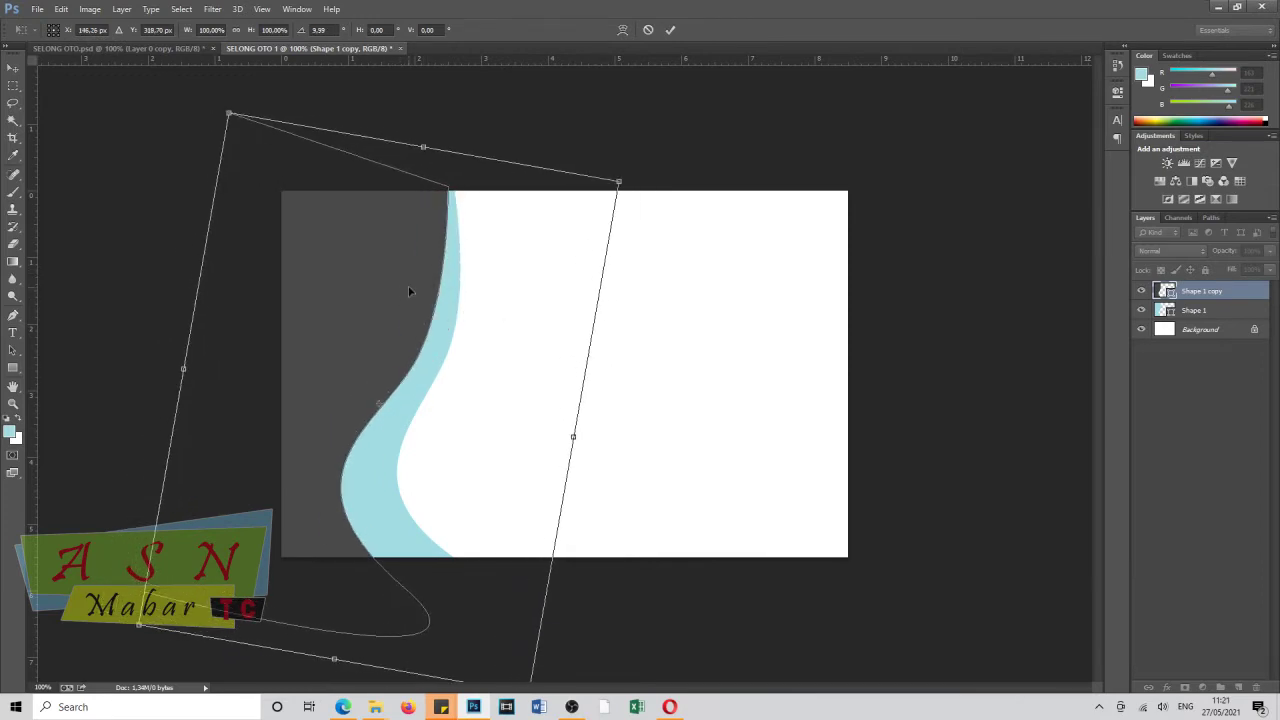
{"action": "key", "text": "Return"}
Duplicate the light-blue wave and rotate the copy about 9°, leaving a thin grey line, then duplicate again.
{"action": "left_click_drag", "start_coordinate": [410, 399], "coordinate": [329, 367]}
{"action": "key", "text": "ctrl+j"}
{"action": "key", "text": "ctrl+t"}
{"action": "left_click_drag", "start_coordinate": [405, 256], "coordinate": [449, 258]}
{"action": "left_click_drag", "start_coordinate": [587, 304], "coordinate": [514, 380]}
{"action": "left_click_drag", "start_coordinate": [641, 362], "coordinate": [643, 371]}
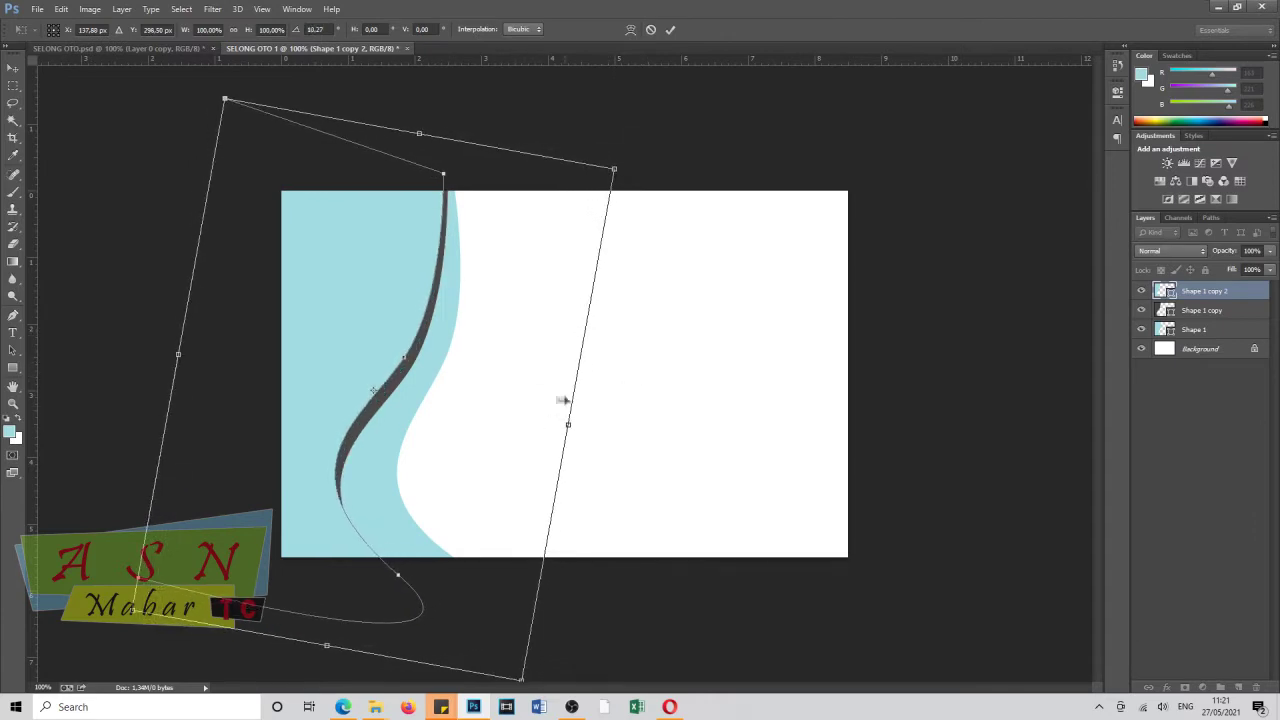
{"action": "left_click_drag", "start_coordinate": [548, 468], "coordinate": [610, 485]}
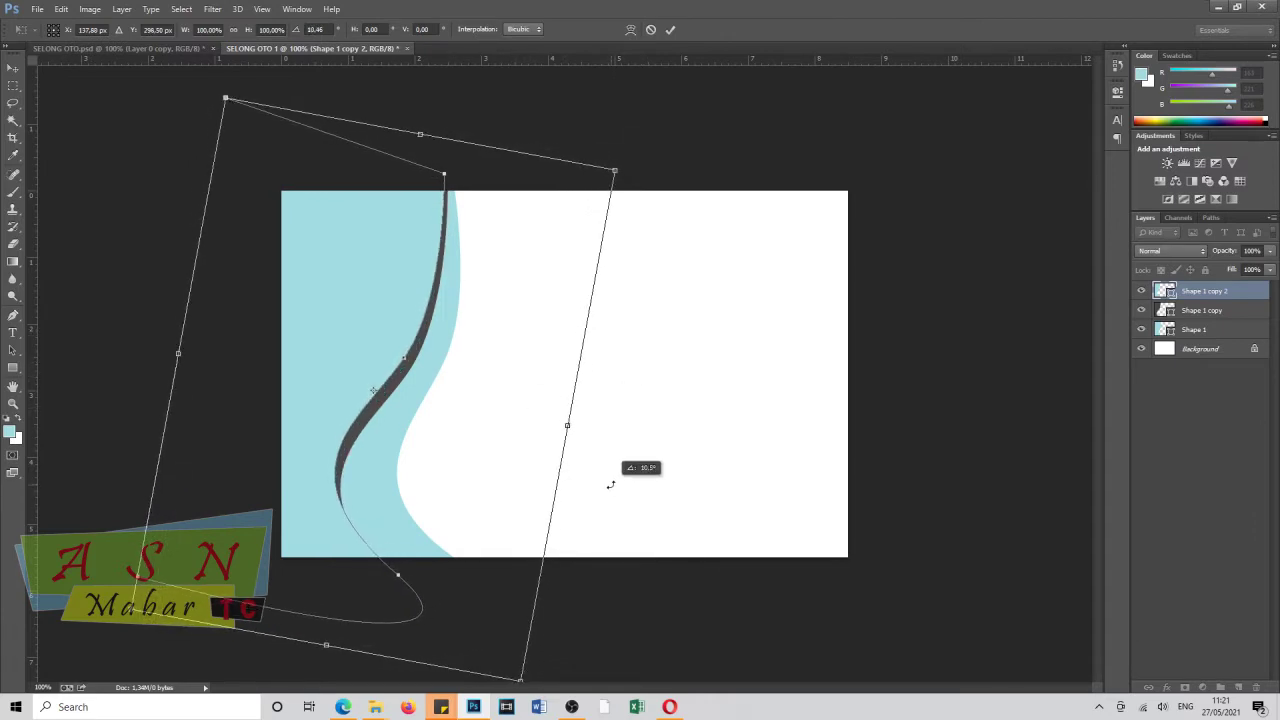
{"action": "left_click_drag", "start_coordinate": [505, 483], "coordinate": [502, 495]}
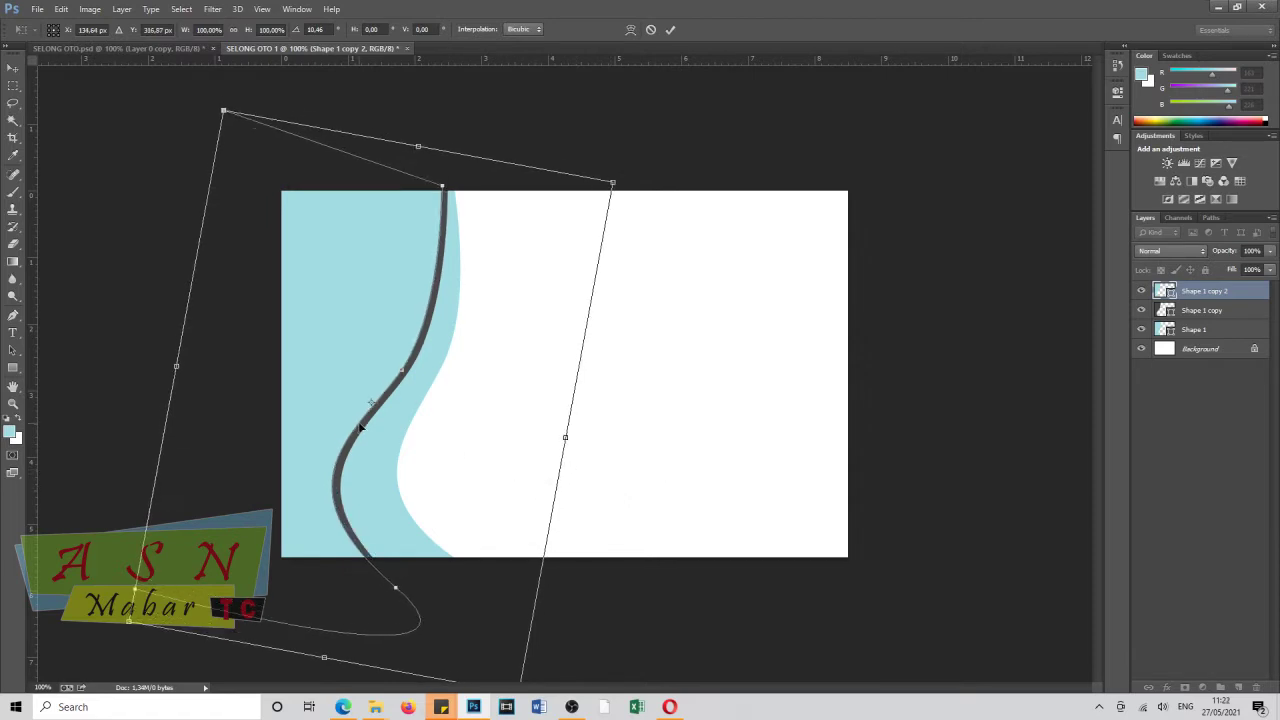
{"action": "left_click_drag", "start_coordinate": [580, 460], "coordinate": [620, 462]}
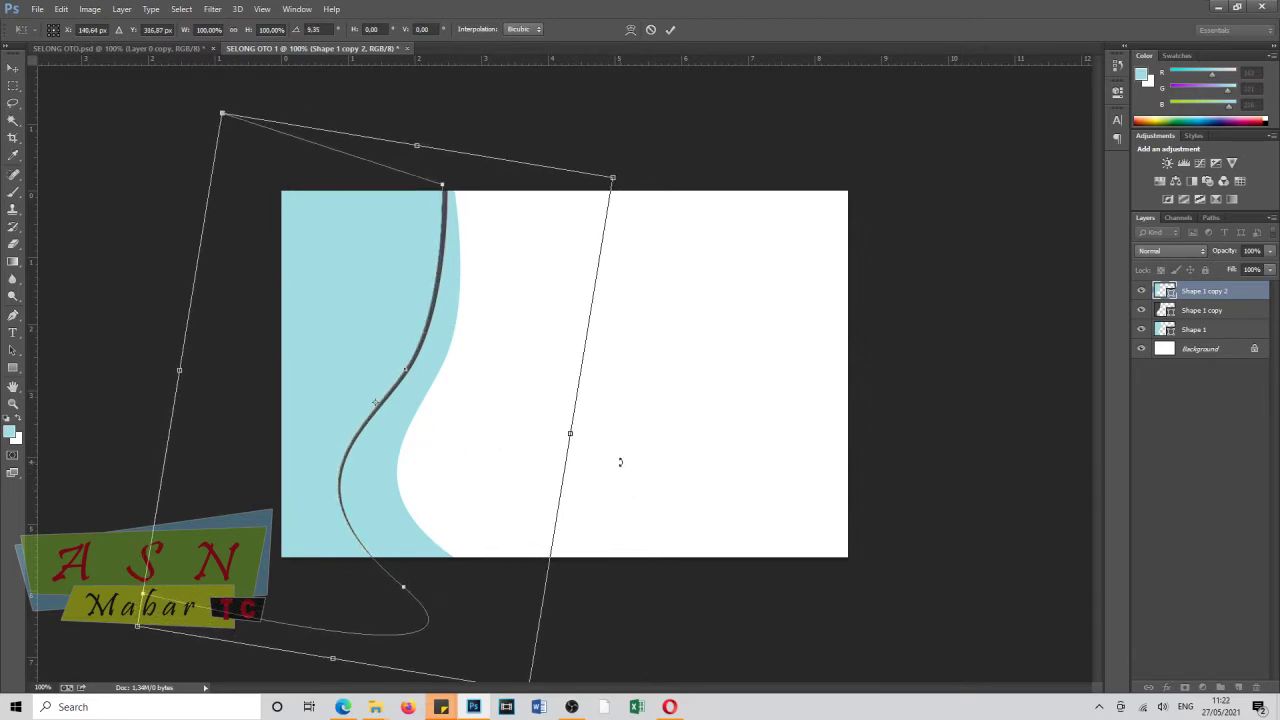
{"action": "key", "text": "Return"}
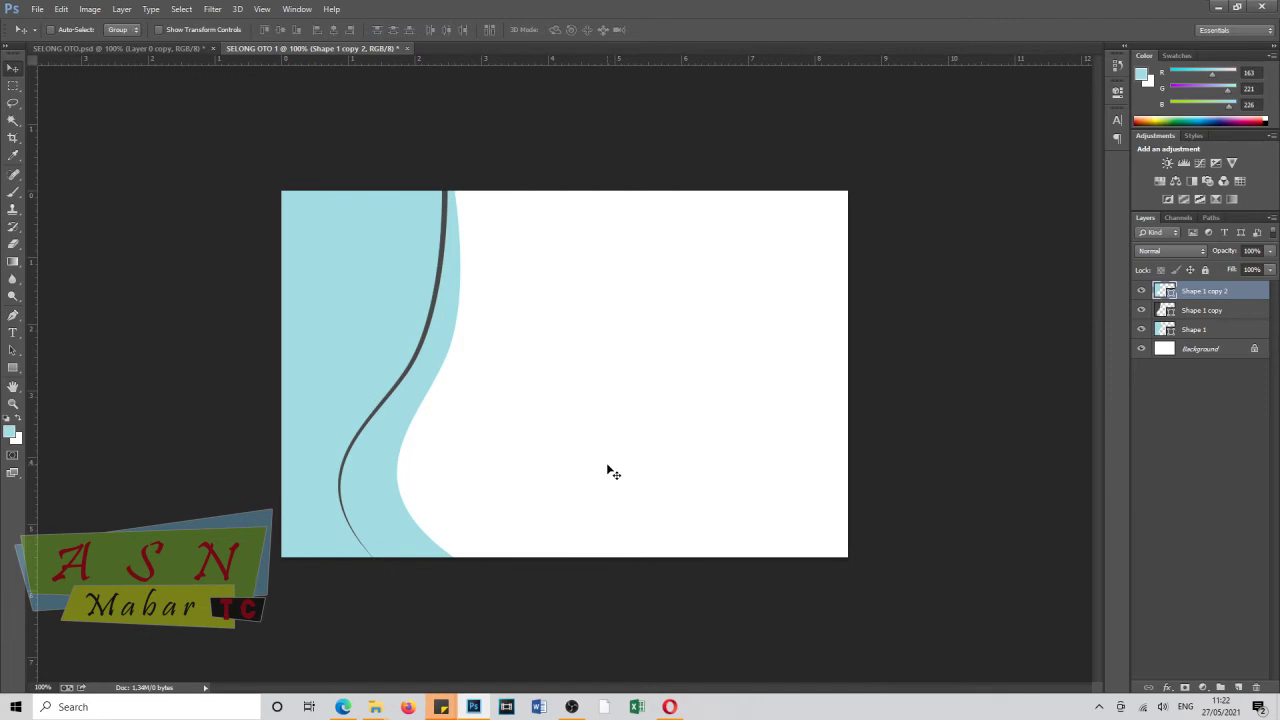
{"action": "mouse_move", "coordinate": [338, 332]}
{"action": "left_mouse_down"}
{"action": "mouse_move", "coordinate": [363, 359]}
{"action": "mouse_move", "coordinate": [357, 343]}
{"action": "left_mouse_up"}
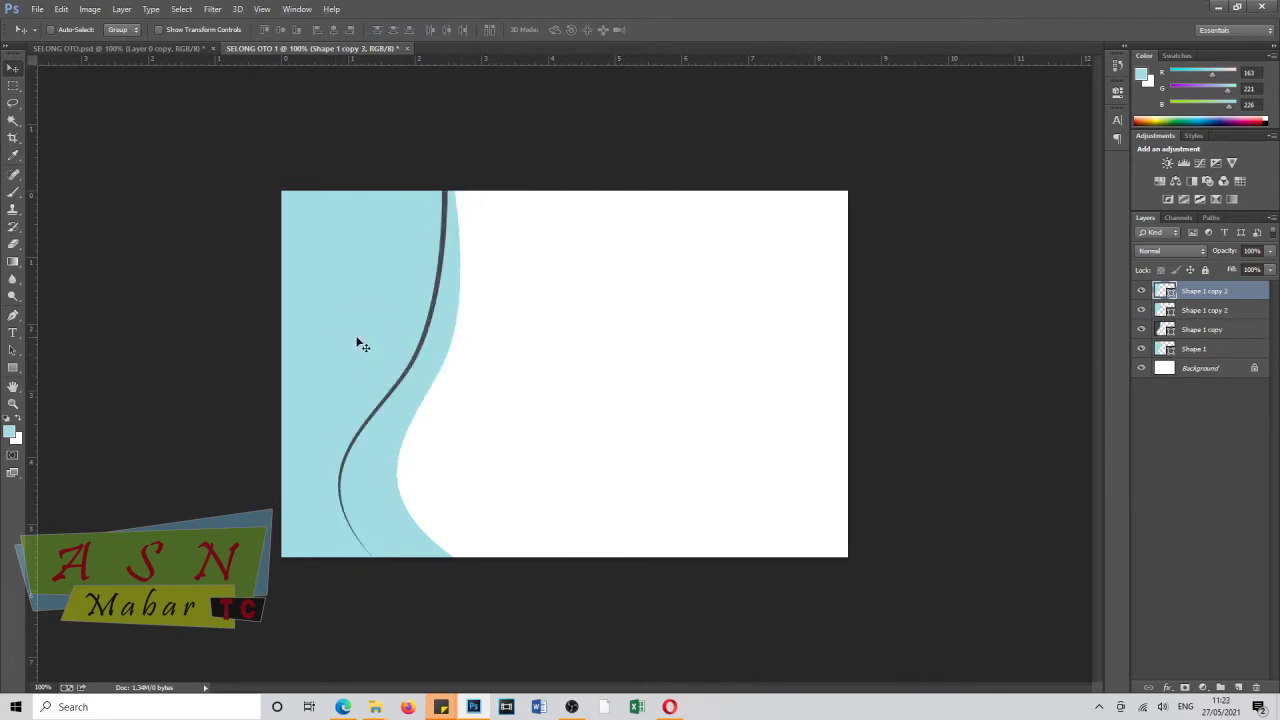
Fill the wave copy white, rotate it about 5.6° leftward, and set its opacity to 58%.
{"action": "key", "text": "p"}
{"action": "left_click", "coordinate": [10, 433]}
{"action": "left_click", "coordinate": [492, 397]}
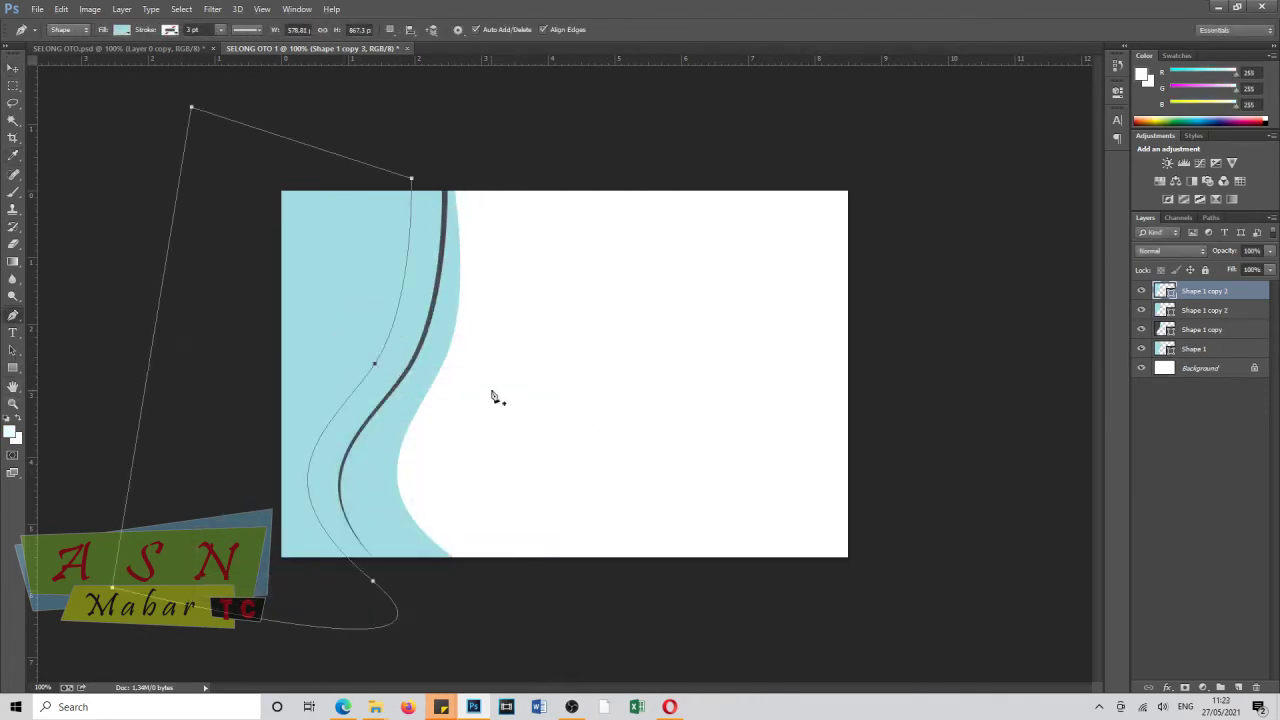
{"action": "left_click", "coordinate": [121, 29]}
{"action": "left_click", "coordinate": [62, 88]}
{"action": "key", "text": "v"}
{"action": "left_click_drag", "start_coordinate": [347, 321], "coordinate": [351, 294]}
{"action": "key", "text": "ctrl+t"}
{"action": "left_click_drag", "start_coordinate": [575, 115], "coordinate": [559, 152]}
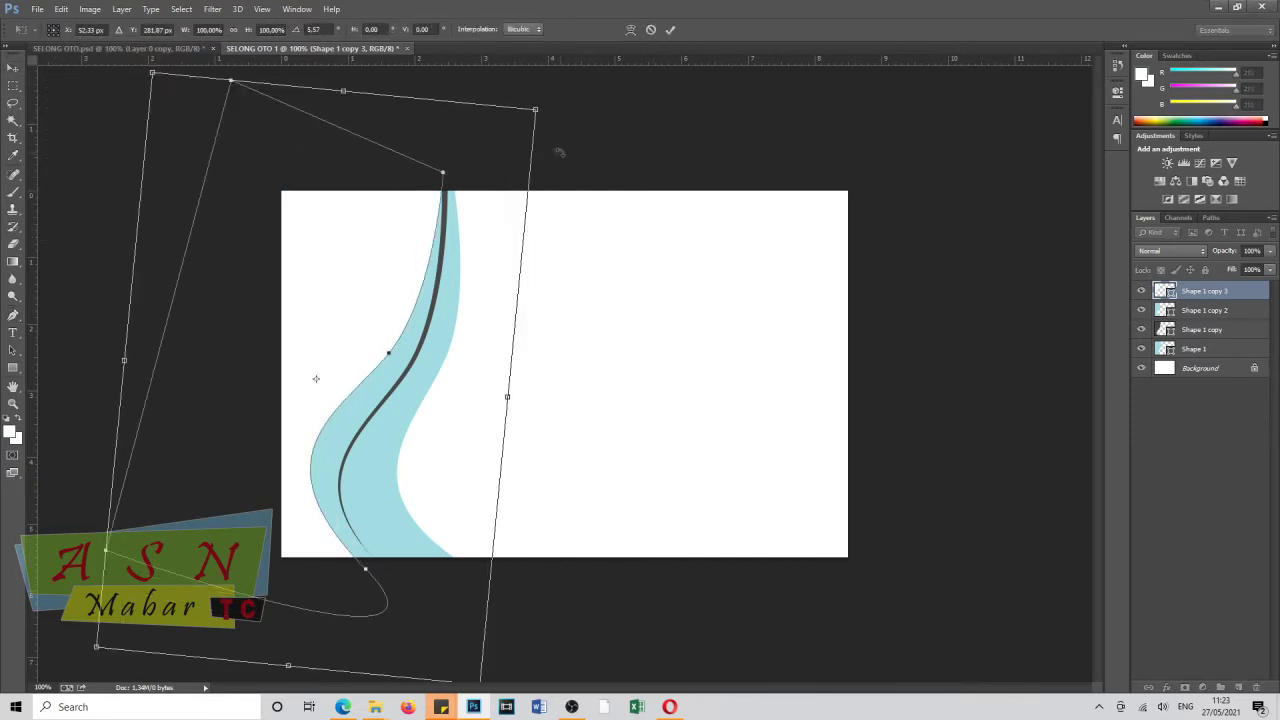
{"action": "left_click_drag", "start_coordinate": [350, 309], "coordinate": [334, 320]}
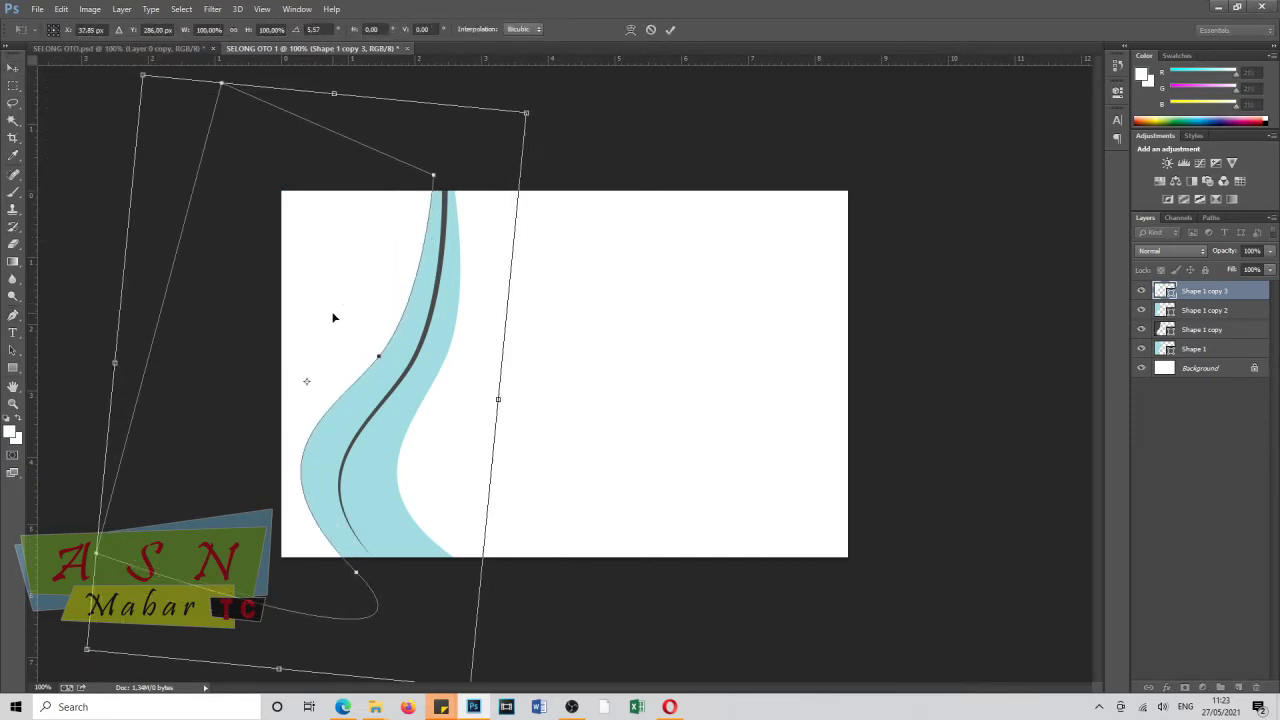
{"action": "key", "text": "Return"}
{"action": "left_click_drag", "start_coordinate": [1224, 257], "coordinate": [1197, 258]}
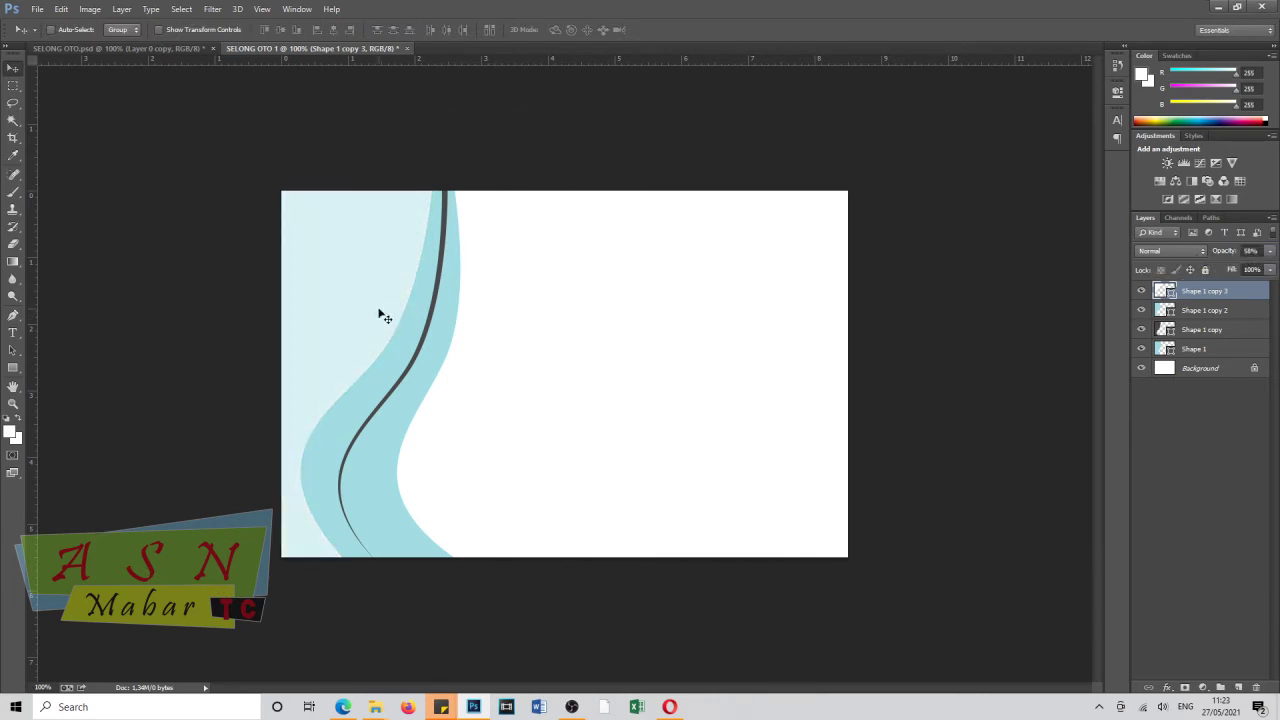
Nudge the pale wave and rotate it slightly back into position.
{"action": "left_click_drag", "start_coordinate": [384, 316], "coordinate": [386, 300]}
{"action": "key", "text": "ctrl+t"}
{"action": "left_click_drag", "start_coordinate": [610, 300], "coordinate": [623, 277]}
{"action": "left_click_drag", "start_coordinate": [438, 492], "coordinate": [566, 471]}
{"action": "key", "text": "Return"}
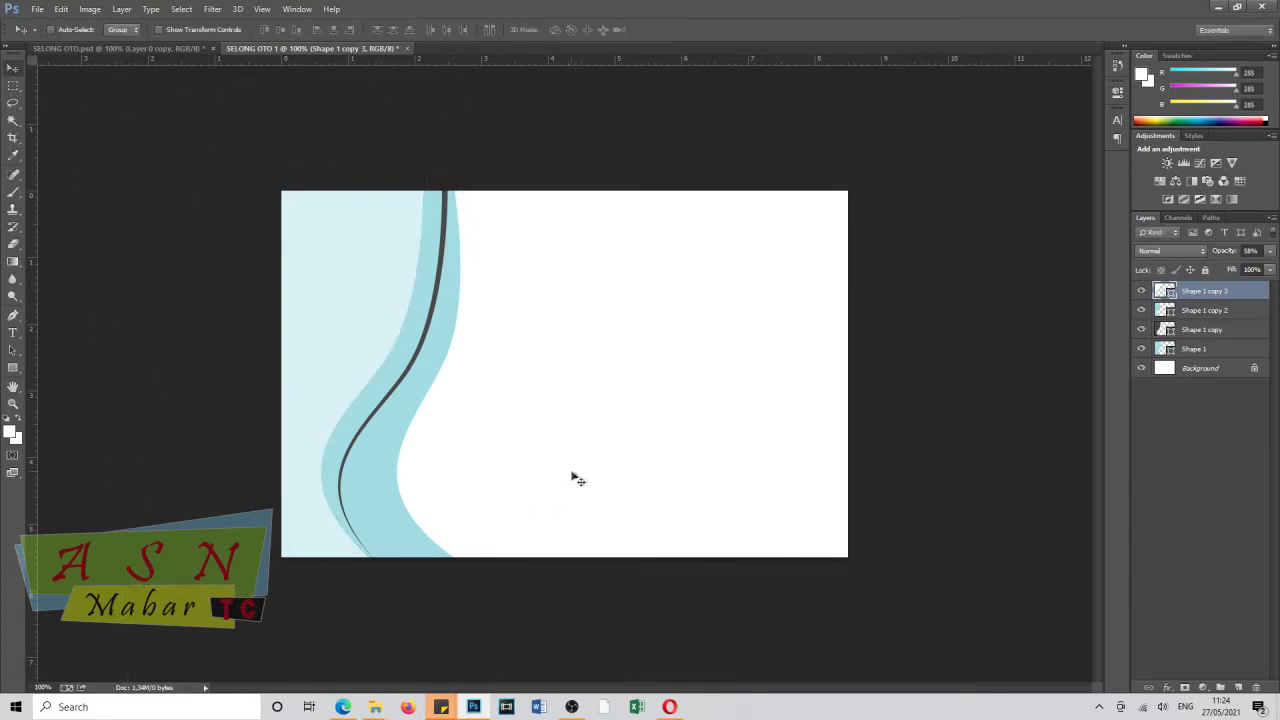
Duplicate the pale wave, move it left, and fill it light blue #a4cfd3.
{"action": "left_click_drag", "start_coordinate": [357, 355], "coordinate": [323, 345]}
{"action": "left_click", "coordinate": [12, 432]}
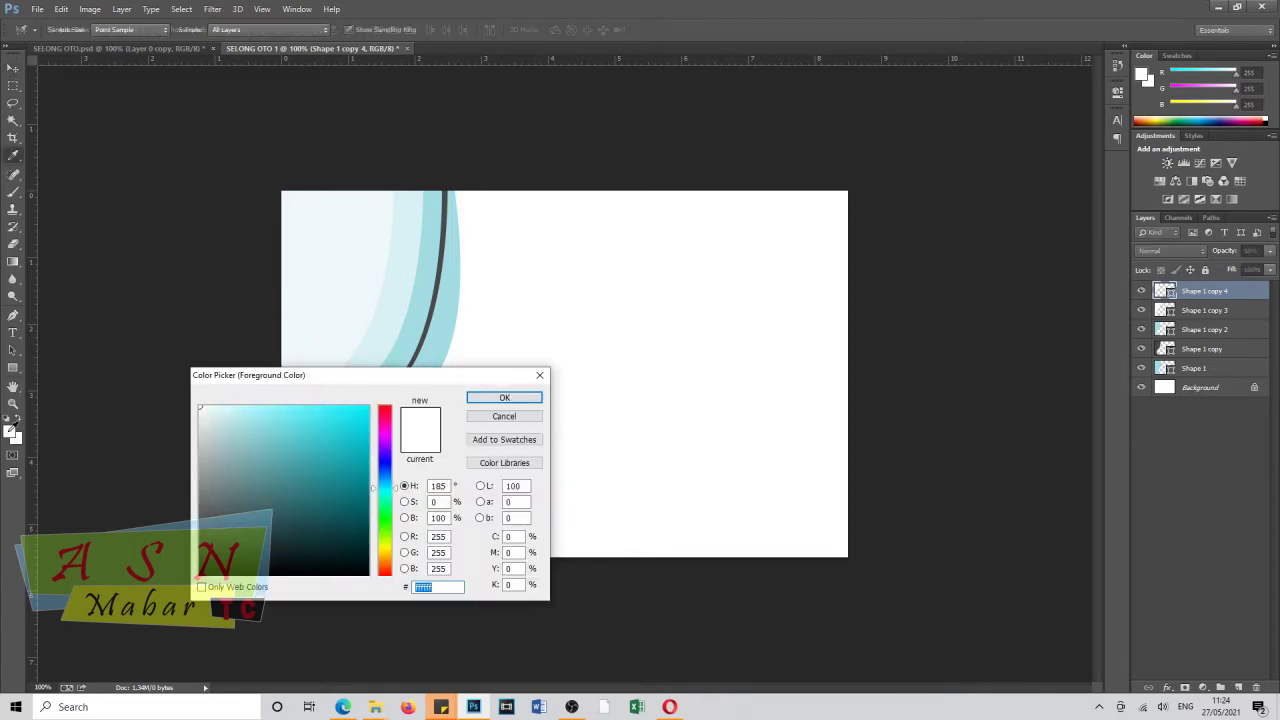
{"action": "left_click", "coordinate": [236, 435]}
{"action": "left_click", "coordinate": [504, 397]}
{"action": "key", "text": "p"}
{"action": "left_click", "coordinate": [121, 29]}
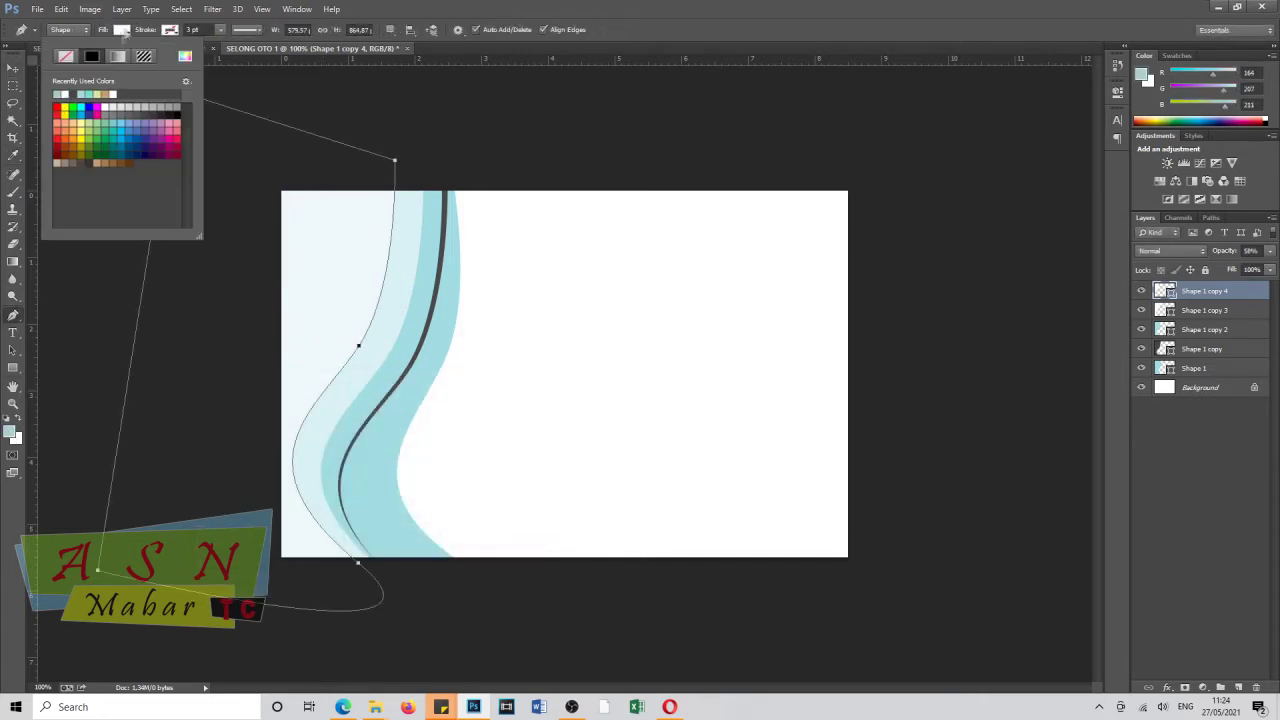
{"action": "left_click", "coordinate": [70, 94]}
{"action": "left_click", "coordinate": [14, 70]}
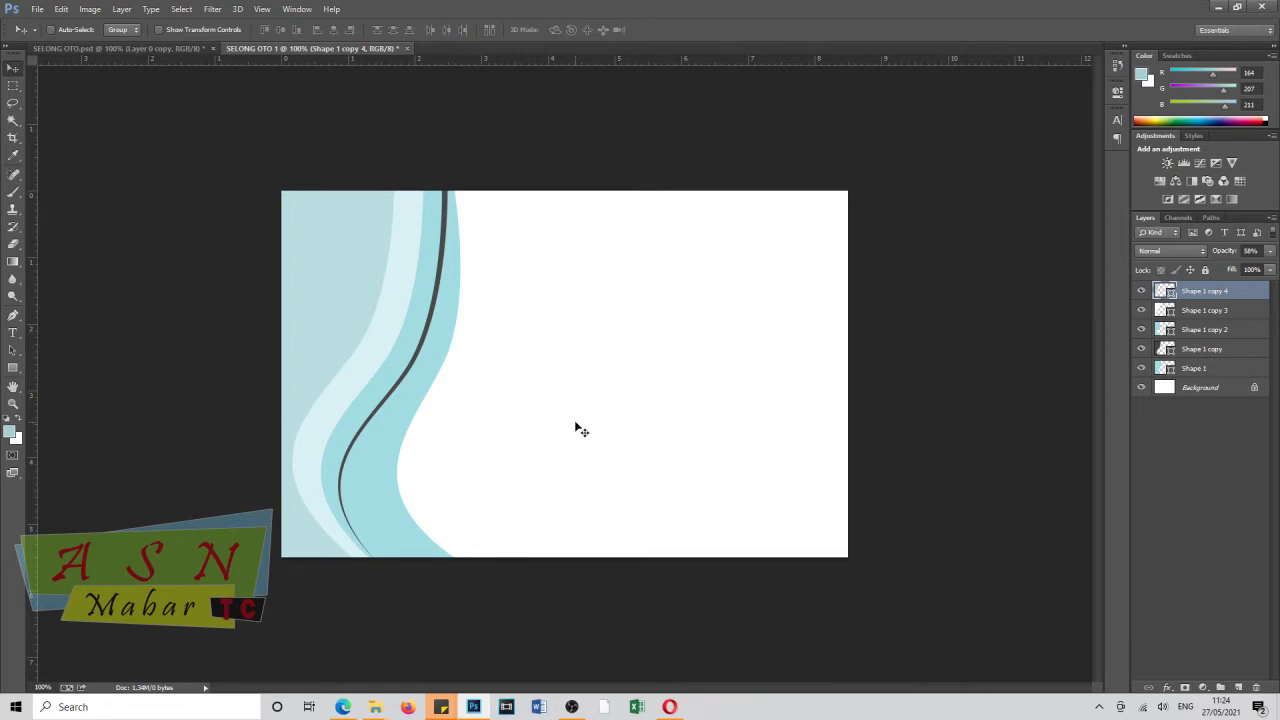
Fade the dark line layer Shape 1 copy to 52% opacity and add an empty new layer.
{"action": "left_click", "coordinate": [1222, 349]}
{"action": "left_click_drag", "start_coordinate": [1213, 256], "coordinate": [1195, 262]}
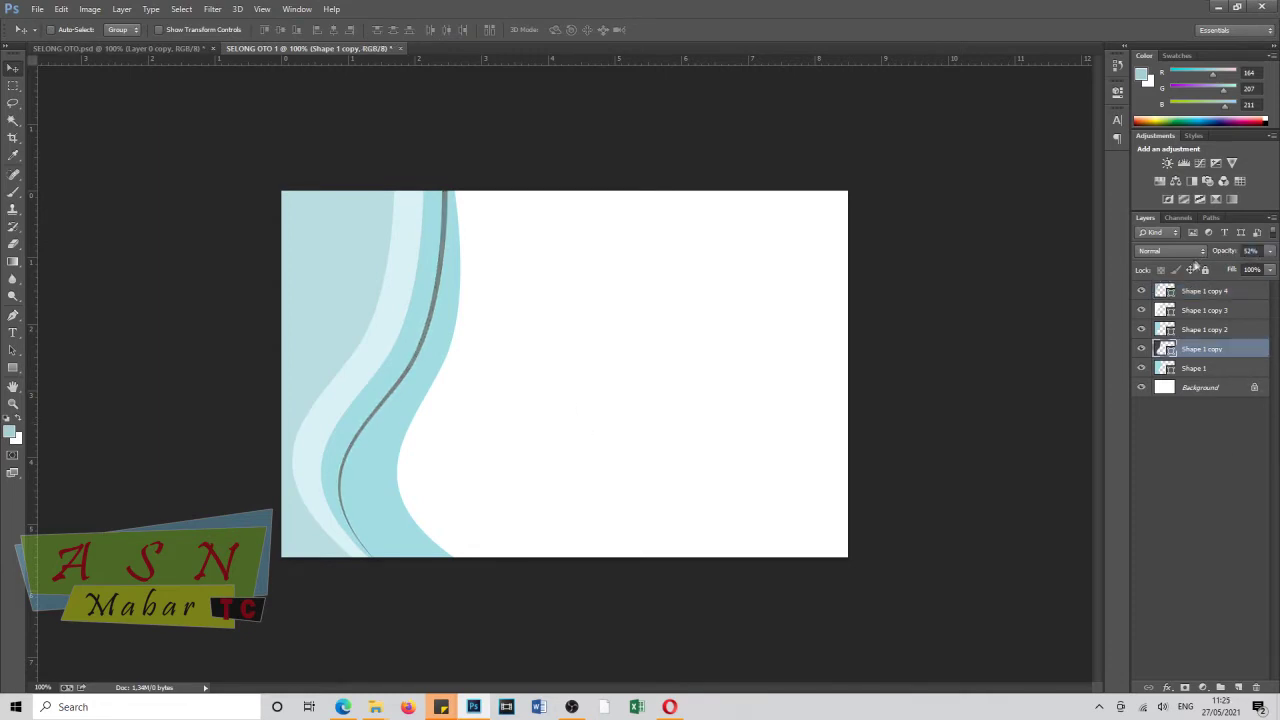
{"action": "left_click", "coordinate": [1210, 291]}
{"action": "left_click", "coordinate": [10, 432]}
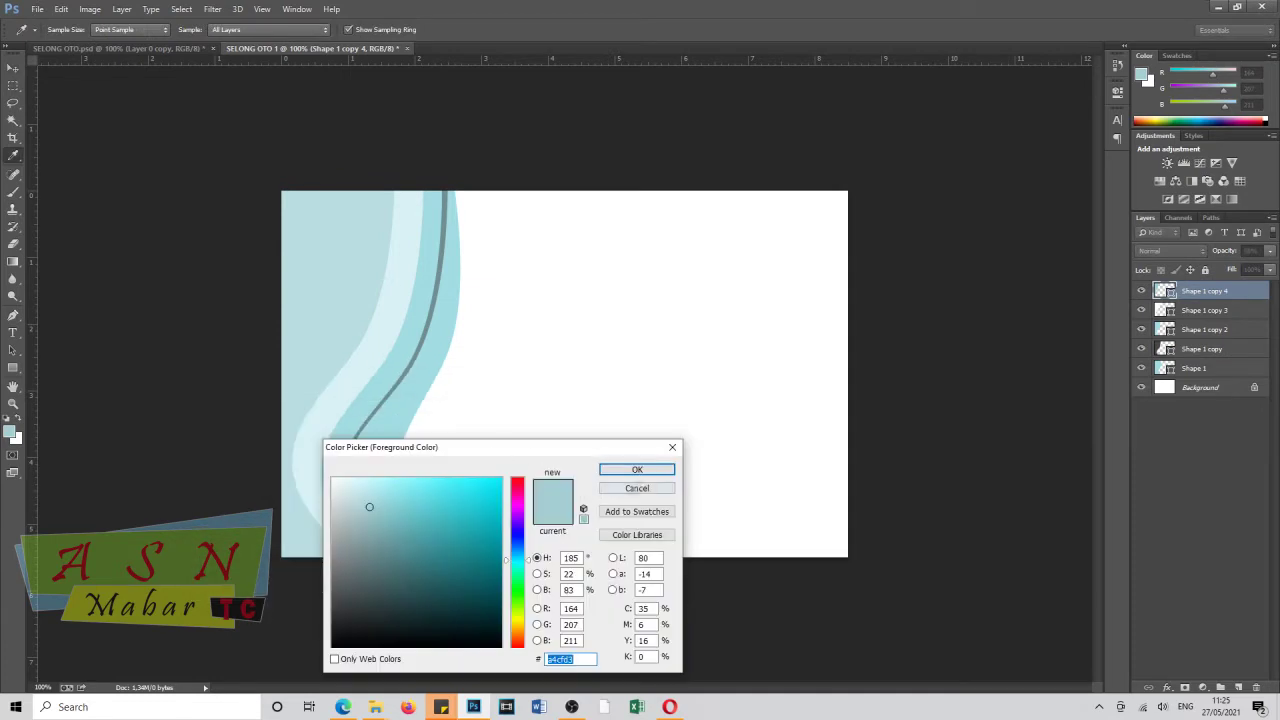
{"action": "left_click", "coordinate": [618, 474]}
{"action": "key", "text": "p"}
{"action": "left_click", "coordinate": [1239, 688]}
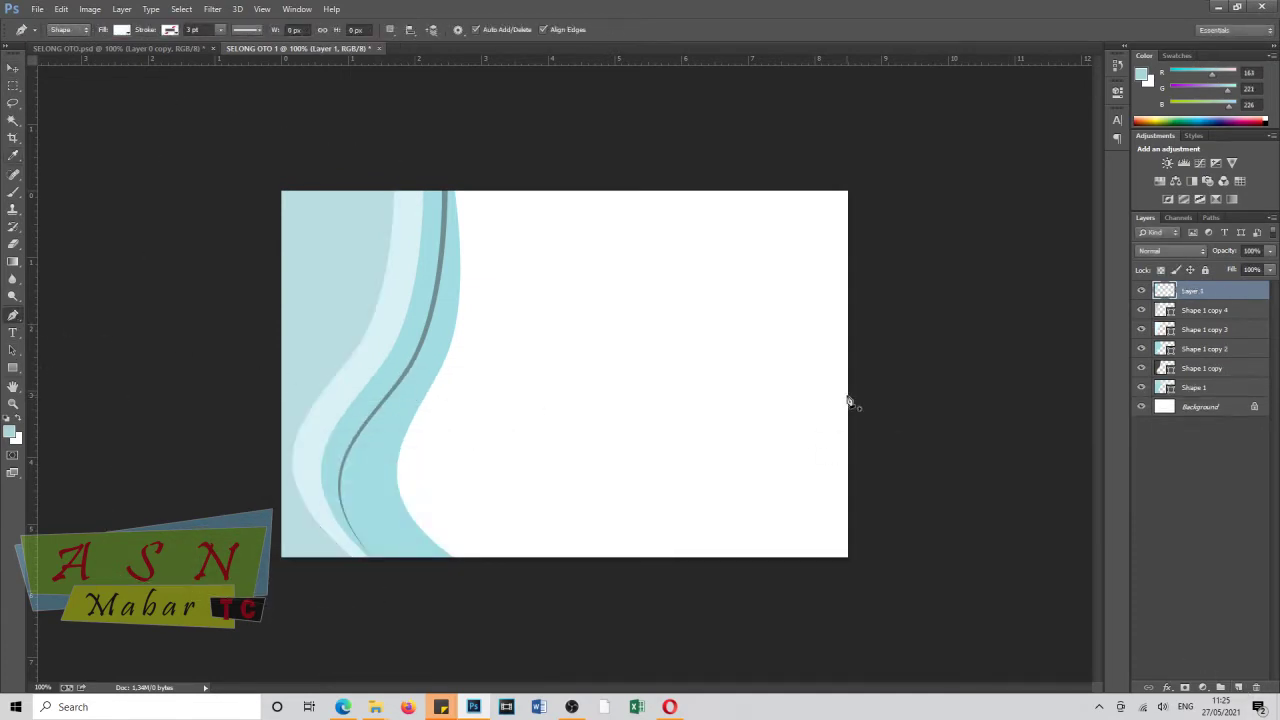
Draw a rounded light-blue blob at the banner's lower right with the Pen tool.
{"action": "left_click_drag", "start_coordinate": [700, 351], "coordinate": [643, 449]}
{"action": "left_click_drag", "start_coordinate": [680, 594], "coordinate": [737, 654]}
{"action": "left_click", "coordinate": [863, 641]}
{"action": "left_click", "coordinate": [881, 431]}
{"action": "key", "text": "Return"}
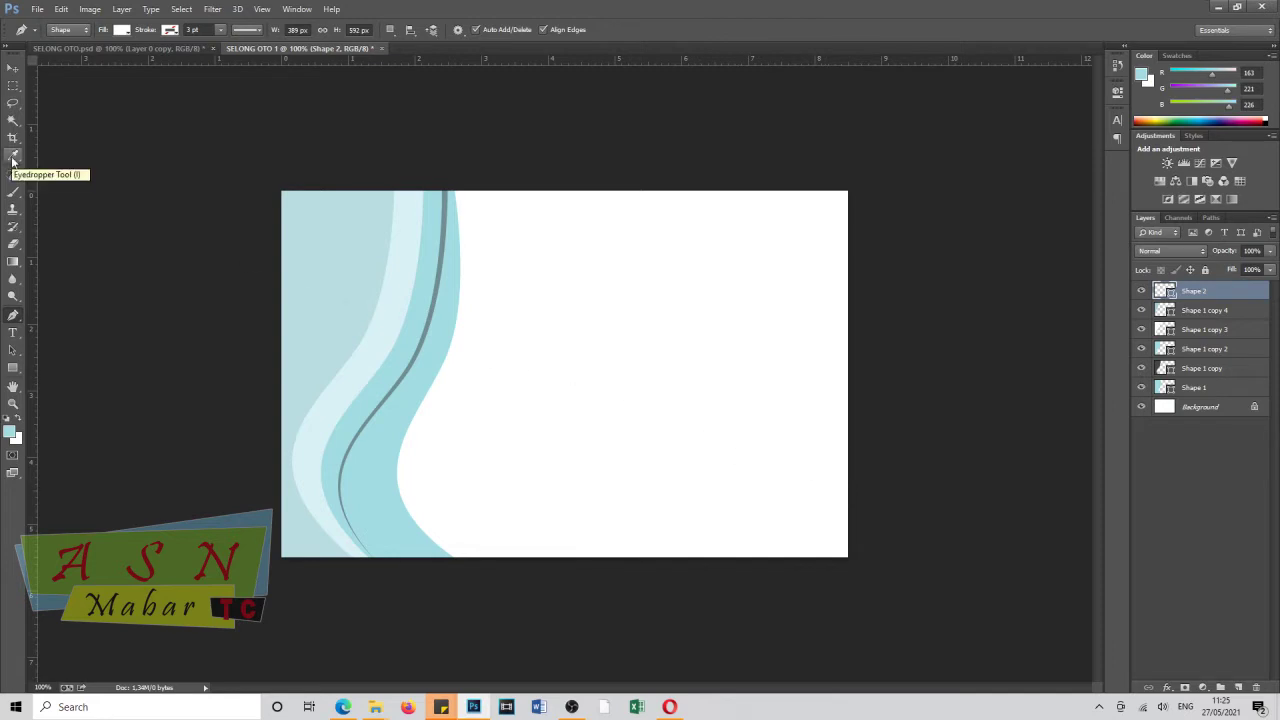
{"action": "left_click", "coordinate": [121, 29]}
{"action": "left_click", "coordinate": [52, 50]}
{"action": "left_click", "coordinate": [13, 67]}
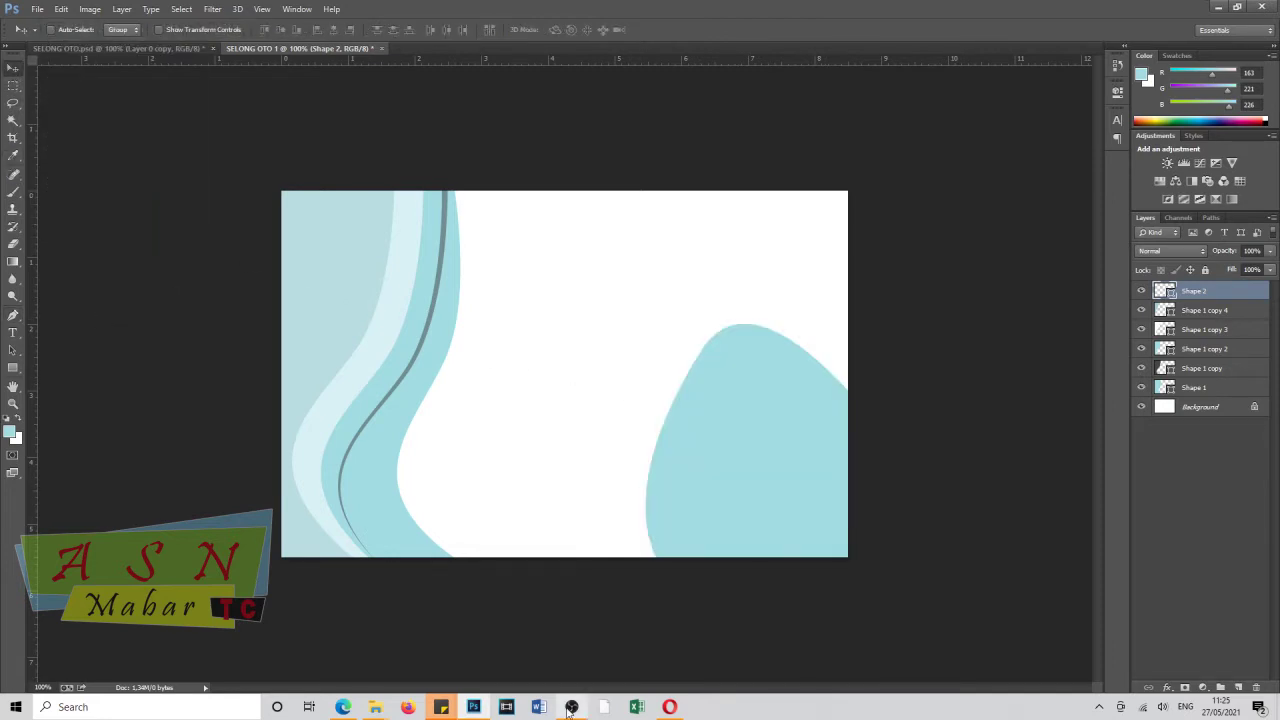
Bring the Toyota_Innova copy car photo into the banner and place it over the blob.
{"action": "mouse_move", "coordinate": [375, 707]}
{"action": "left_click", "coordinate": [317, 667]}
{"action": "left_click_drag", "start_coordinate": [224, 124], "coordinate": [545, 48]}
{"action": "left_click_drag", "start_coordinate": [565, 375], "coordinate": [645, 380]}
{"action": "left_click_drag", "start_coordinate": [650, 380], "coordinate": [740, 416]}
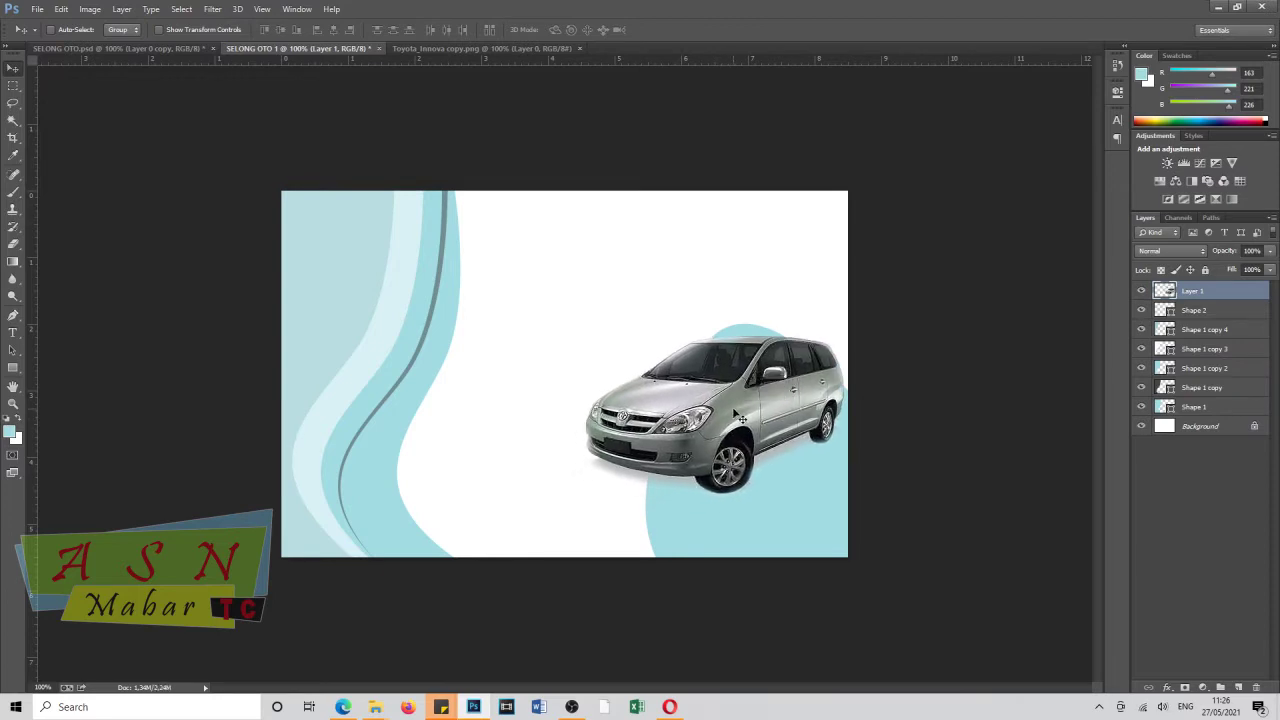
Bring the Komodo dragon photo into the banner and place it behind the waves.
{"action": "mouse_move", "coordinate": [375, 707]}
{"action": "left_click", "coordinate": [340, 650]}
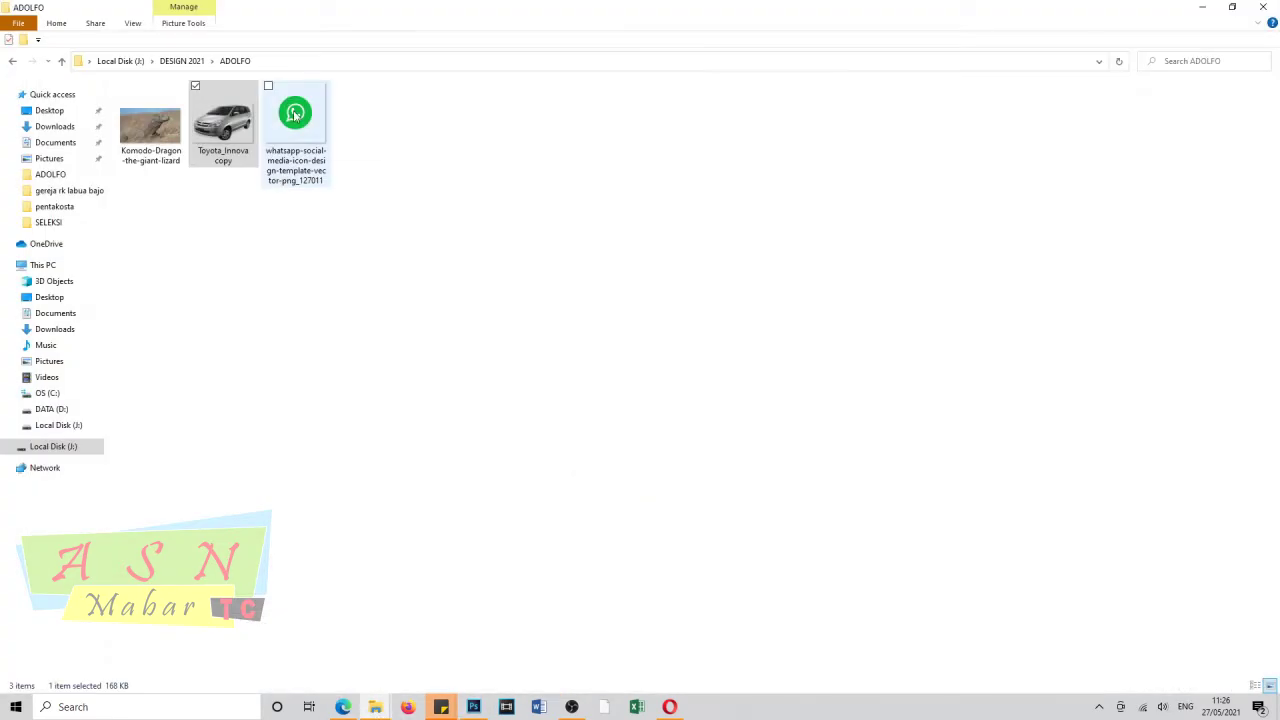
{"action": "key", "text": "alt+Tab"}
{"action": "left_click_drag", "start_coordinate": [600, 360], "coordinate": [300, 48]}
{"action": "left_click_drag", "start_coordinate": [300, 48], "coordinate": [520, 330]}
{"action": "left_click_drag", "start_coordinate": [1193, 290], "coordinate": [1221, 432]}
{"action": "mouse_move", "coordinate": [685, 248]}
{"action": "left_mouse_down"}
{"action": "mouse_move", "coordinate": [687, 272]}
{"action": "mouse_move", "coordinate": [693, 260]}
{"action": "left_mouse_up"}
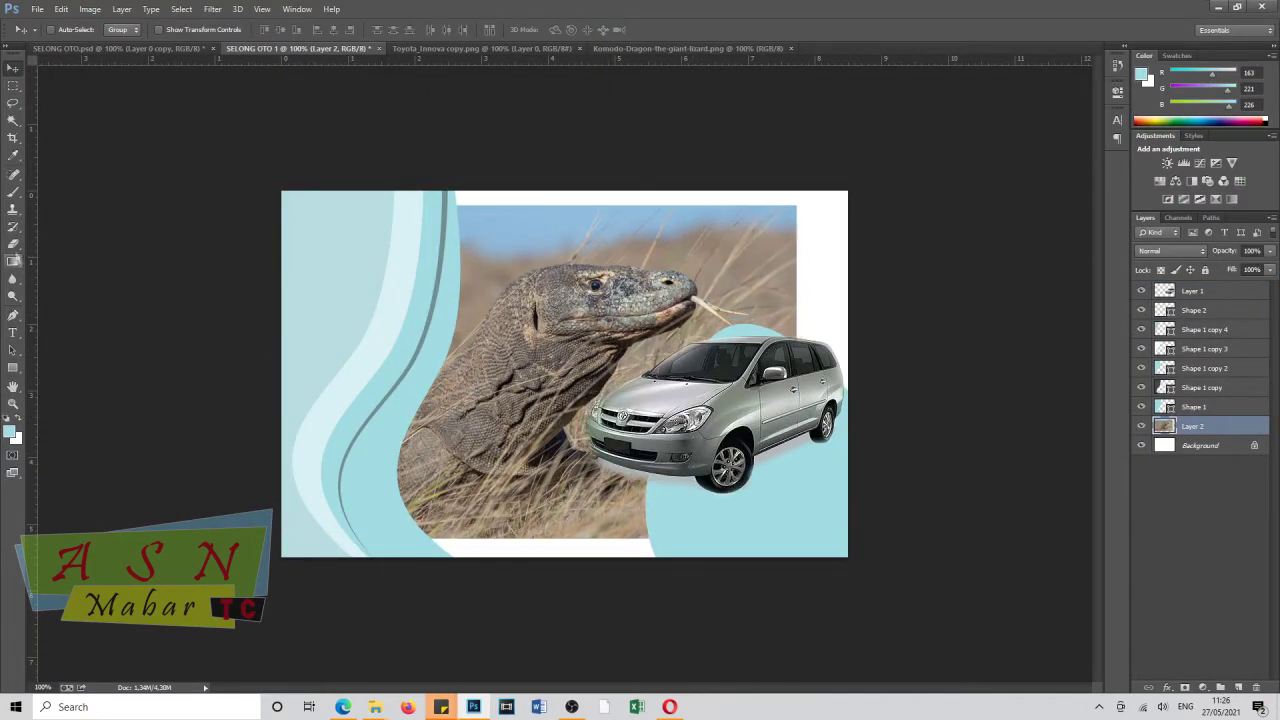
Softly erase the top of the Komodo photo and fade its layer to 18% opacity.
{"action": "left_click", "coordinate": [13, 244]}
{"action": "mouse_move", "coordinate": [386, 100]}
{"action": "left_mouse_down"}
{"action": "mouse_move", "coordinate": [463, 71]}
{"action": "mouse_move", "coordinate": [690, 55]}
{"action": "mouse_move", "coordinate": [730, 615]}
{"action": "mouse_move", "coordinate": [400, 614]}
{"action": "mouse_move", "coordinate": [640, 560]}
{"action": "left_mouse_up"}
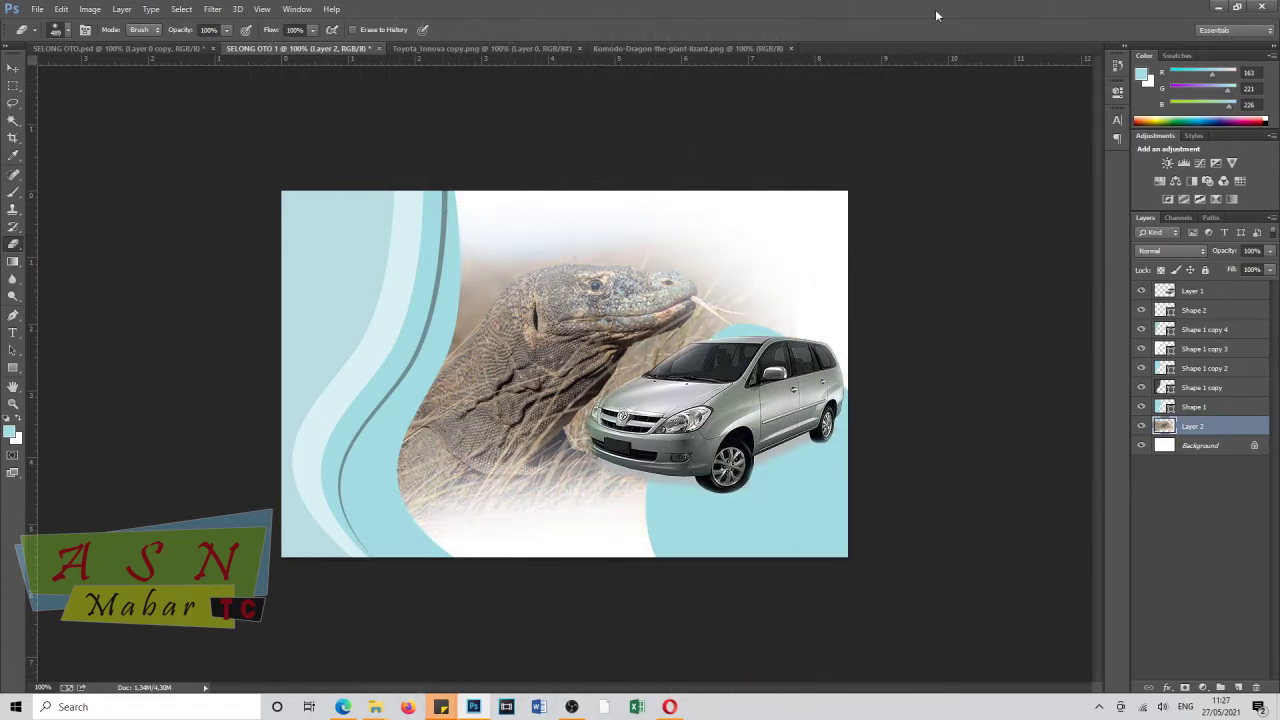
{"action": "left_click_drag", "start_coordinate": [1226, 251], "coordinate": [1170, 266]}
On Layer 1, draw a beige rounded rectangle over the left waves.
{"action": "left_click", "coordinate": [1200, 290]}
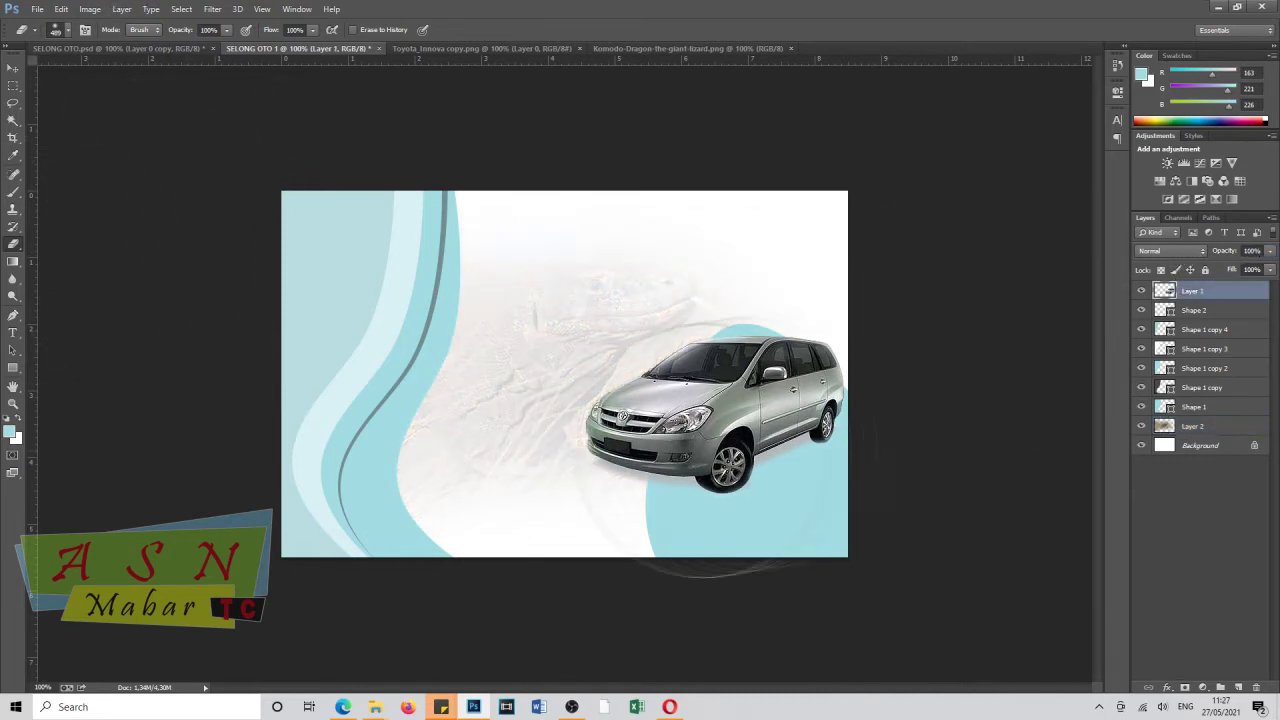
{"action": "left_click", "coordinate": [12, 368]}
{"action": "right_click", "coordinate": [12, 368]}
{"action": "left_click", "coordinate": [75, 377]}
{"action": "left_click", "coordinate": [15, 436]}
{"action": "left_click_drag", "start_coordinate": [518, 620], "coordinate": [521, 636]}
{"action": "left_click", "coordinate": [608, 471]}
{"action": "left_click_drag", "start_coordinate": [323, 441], "coordinate": [420, 503]}
Select the top rounded-rectangle layer and place a text cursor above the beige bars.
{"action": "key", "text": "v"}
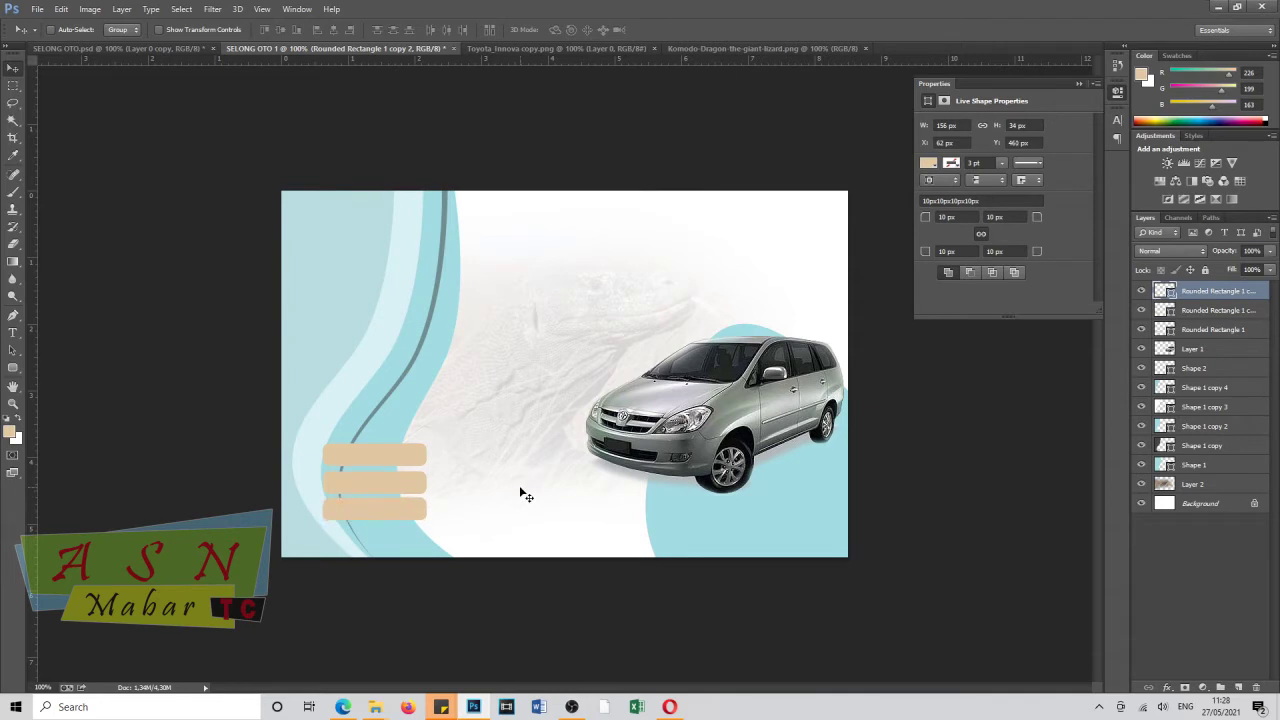
{"action": "left_click", "coordinate": [1218, 310]}
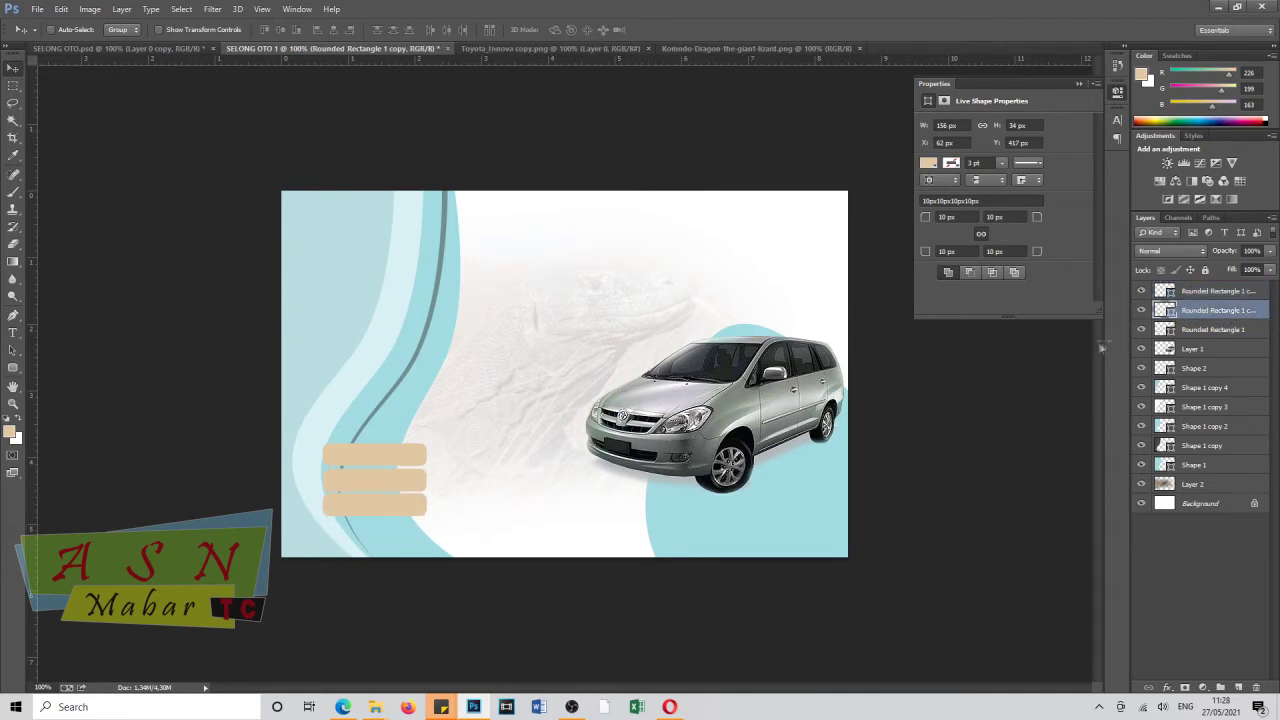
{"action": "left_click", "coordinate": [1200, 291]}
{"action": "key", "text": "t"}
{"action": "left_click", "coordinate": [304, 424]}
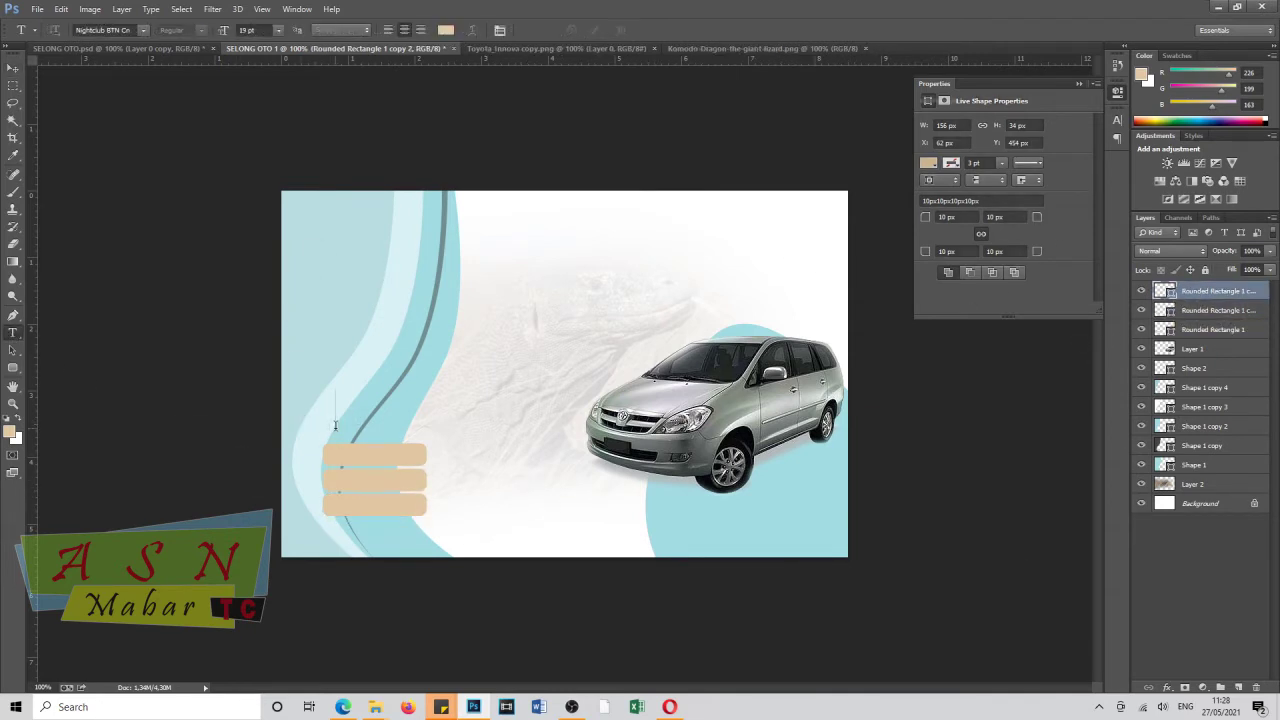
Type 'RENTAL' in Pristina at about 14 pt with dark brown colour 6b4a1d.
{"action": "type", "text": "RENTAL"}
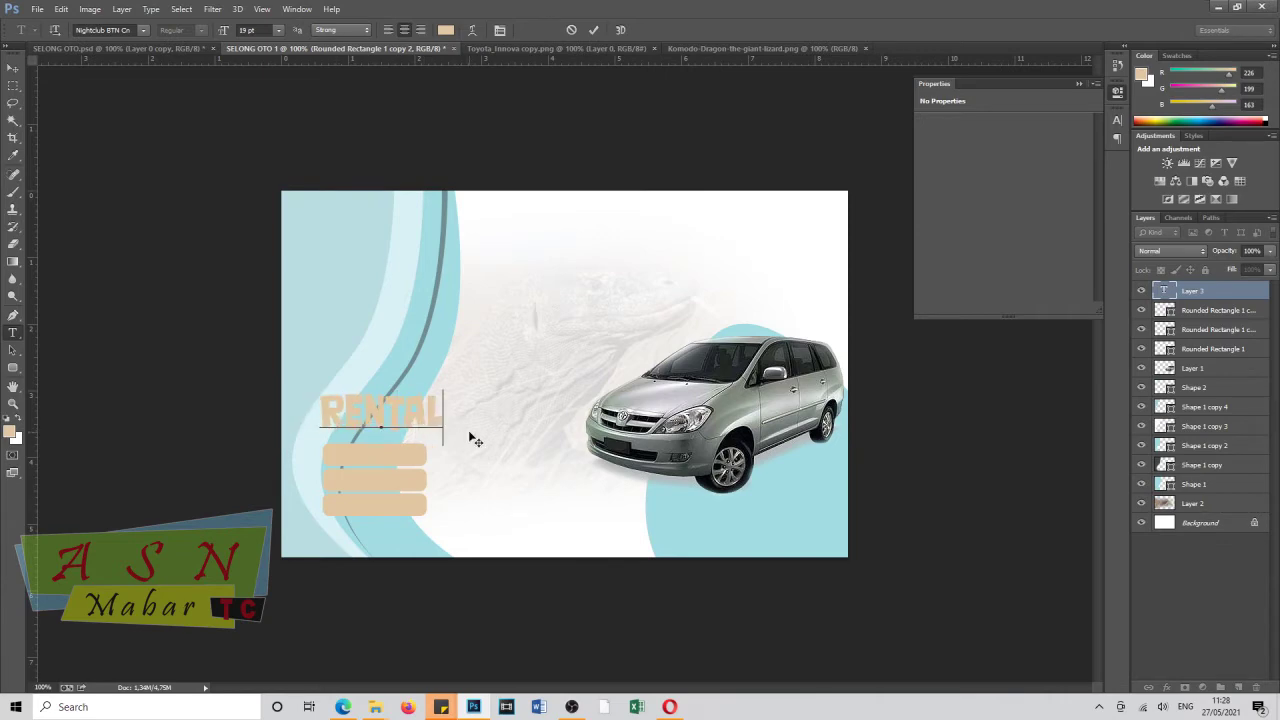
{"action": "key", "text": "ctrl+a"}
{"action": "left_click", "coordinate": [143, 30]}
{"action": "scroll", "coordinate": [241, 270], "scroll_direction": "down", "scroll_amount": 10}
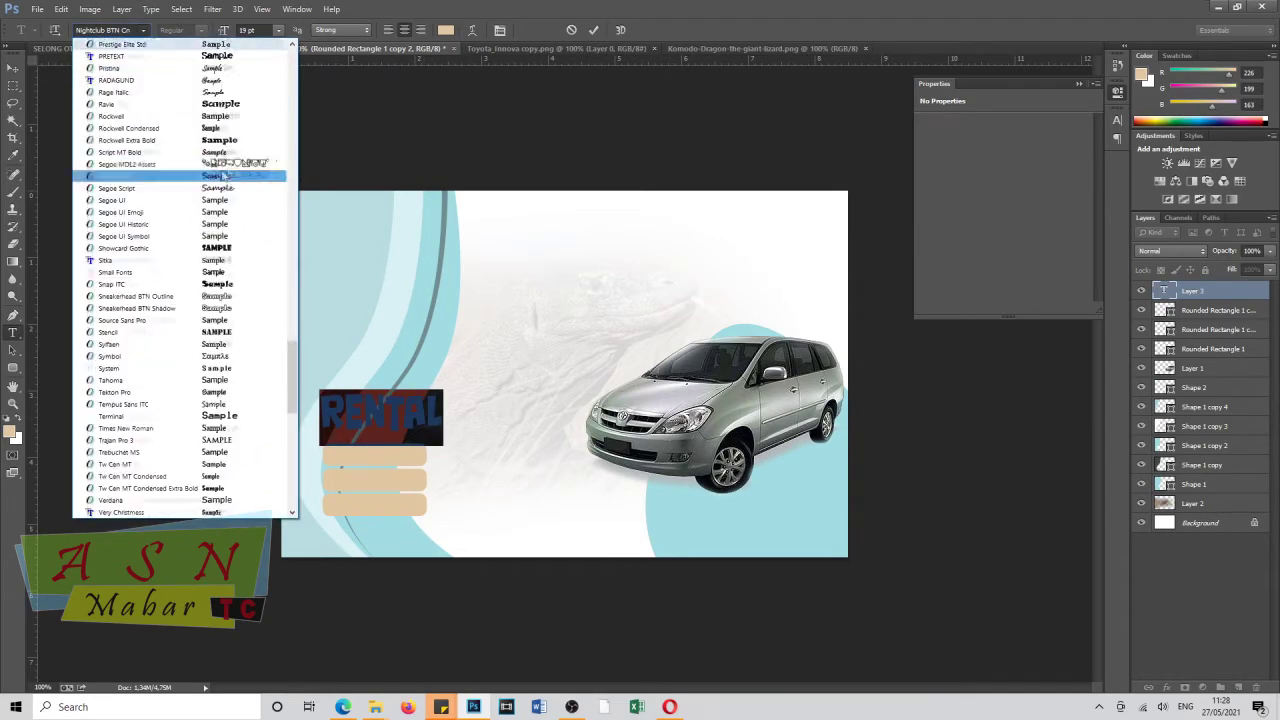
{"action": "key", "text": "Up"}
{"action": "key", "text": "Up"}
{"action": "key", "text": "Up"}
{"action": "key", "text": "Up"}
{"action": "key", "text": "Up"}
{"action": "key", "text": "Up"}
{"action": "key", "text": "Up"}
{"action": "key", "text": "Up"}
{"action": "key", "text": "Up"}
{"action": "key", "text": "Up"}
{"action": "key", "text": "Up"}
{"action": "key", "text": "Up"}
{"action": "key", "text": "Up"}
{"action": "key", "text": "Up"}
{"action": "key", "text": "Up"}
{"action": "key", "text": "Up"}
{"action": "key", "text": "Up"}
{"action": "key", "text": "Up"}
{"action": "key", "text": "Up"}
{"action": "key", "text": "Up"}
{"action": "key", "text": "Return"}
{"action": "key", "text": "ctrl+shift+comma"}
{"action": "key", "text": "ctrl+shift+comma"}
{"action": "key", "text": "ctrl+shift+comma"}
{"action": "key", "text": "ctrl+shift+comma"}
{"action": "key", "text": "ctrl+shift+comma"}
{"action": "key", "text": "ctrl+shift+comma"}
{"action": "key", "text": "ctrl+shift+comma"}
{"action": "key", "text": "ctrl+shift+comma"}
{"action": "key", "text": "ctrl+shift+comma"}
{"action": "key", "text": "ctrl+shift+comma"}
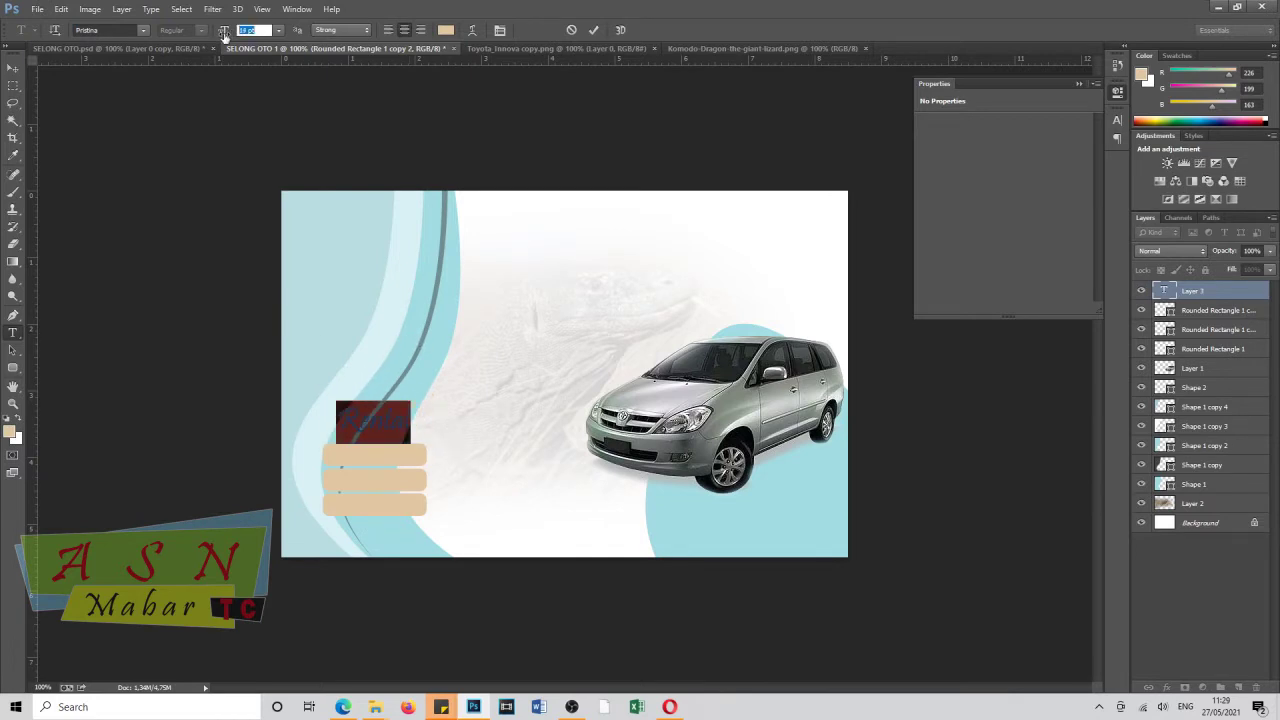
{"action": "left_click", "coordinate": [446, 30]}
{"action": "type", "text": "6b4a1d"}
{"action": "key", "text": "Return"}
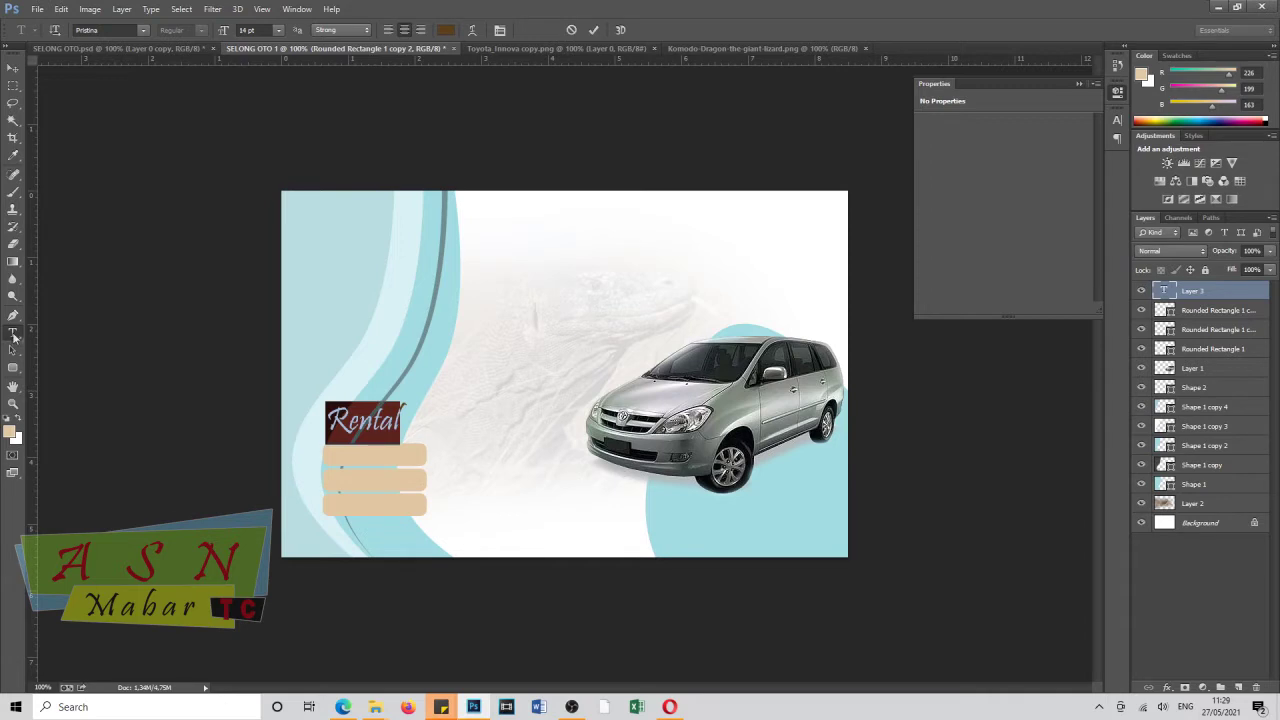
Add an 8 pt '# Harian' label on the first beige bar.
{"action": "left_click", "coordinate": [347, 455]}
{"action": "type", "text": "# Harian"}
{"action": "key", "text": "ctrl+a"}
{"action": "key", "text": "ctrl+shift+comma"}
{"action": "key", "text": "ctrl+shift+comma"}
{"action": "key", "text": "ctrl+shift+comma"}
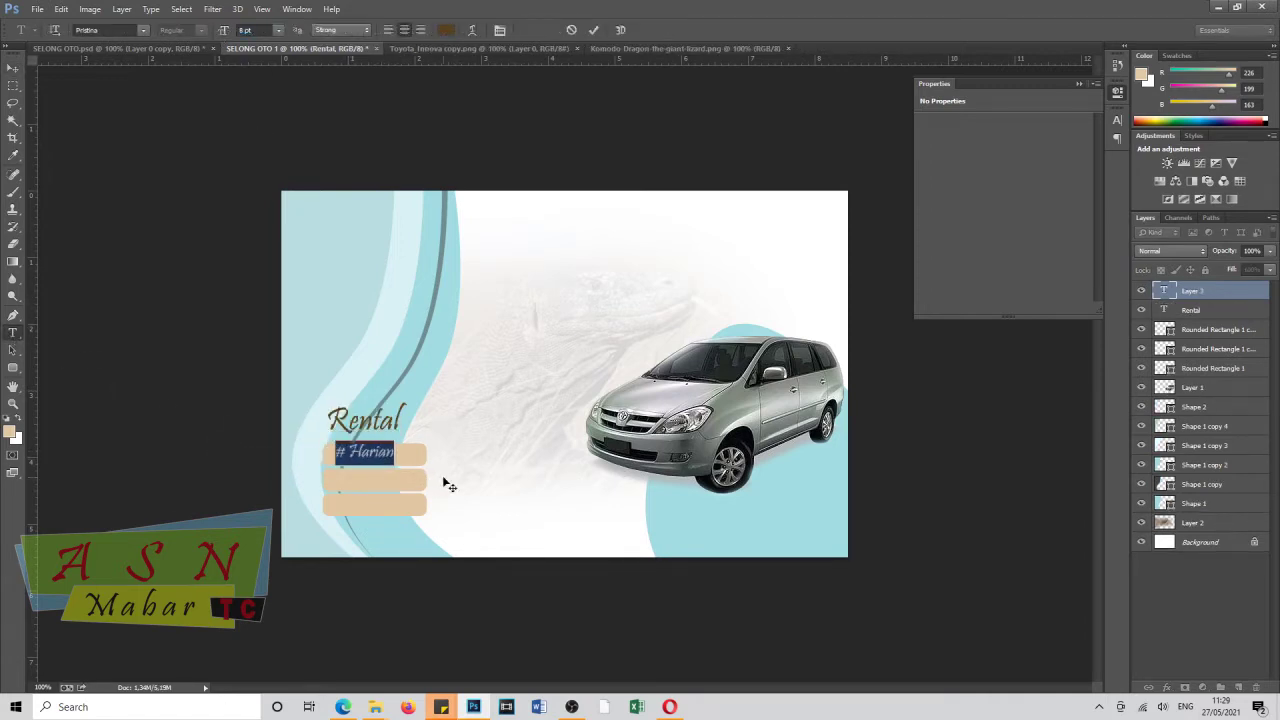
{"action": "key", "text": "ctrl+Return"}
Copy the label onto the second and third bars, editing them to '# Mingguan' and '# Bulanan'.
{"action": "left_click_drag", "start_coordinate": [398, 457], "coordinate": [392, 460]}
{"action": "key", "text": "t"}
{"action": "triple_click", "coordinate": [365, 481]}
{"action": "type", "text": "# Mingguan"}
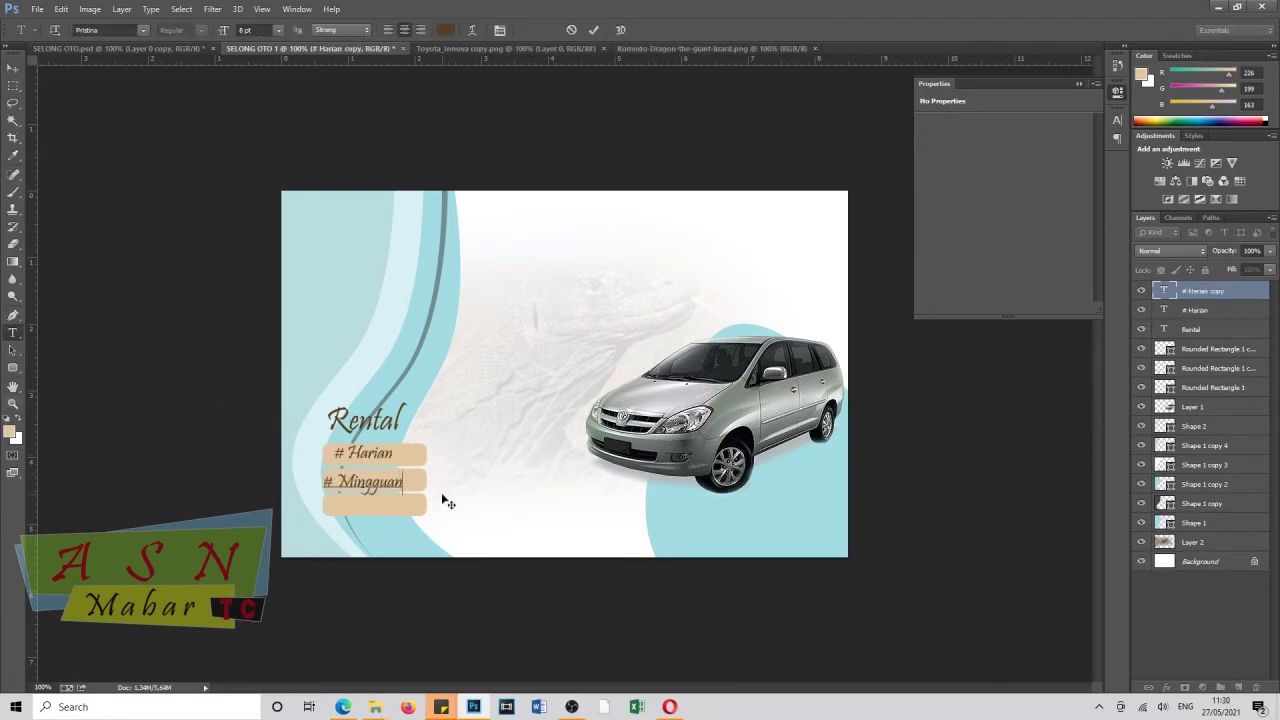
{"action": "left_click_drag", "start_coordinate": [448, 503], "coordinate": [455, 501]}
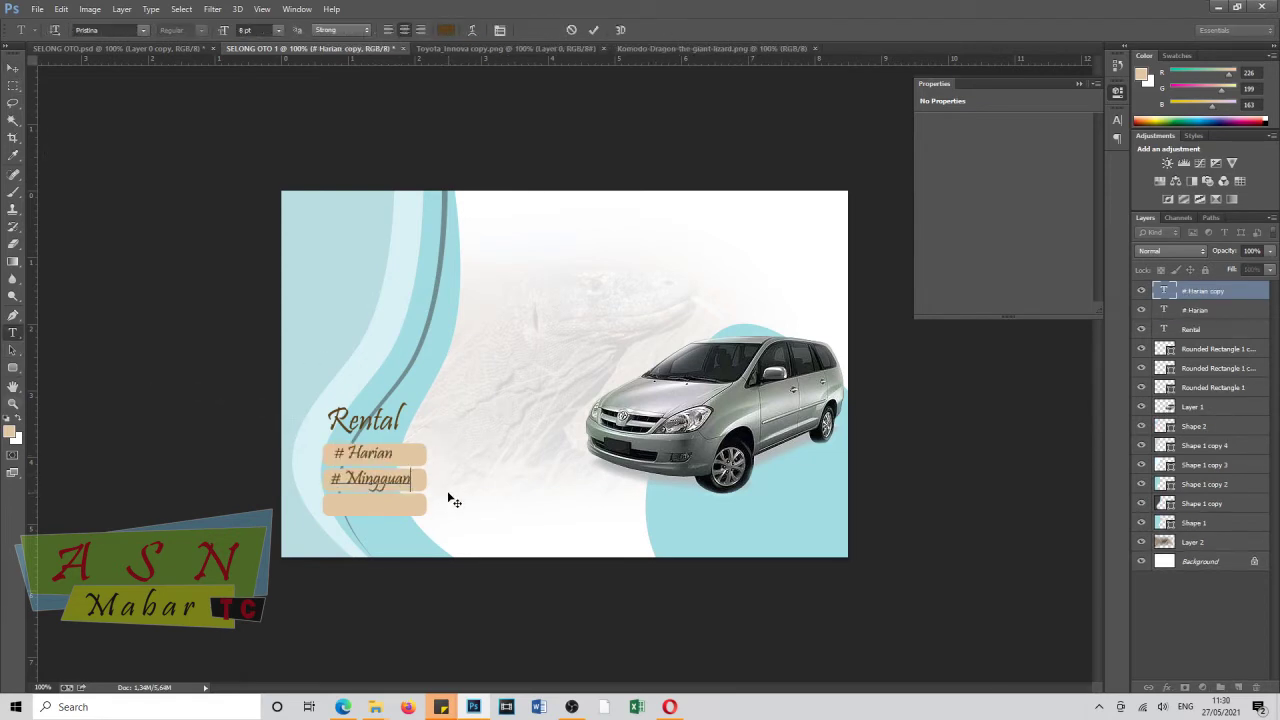
{"action": "key", "text": "ctrl+Return"}
{"action": "key", "text": "v"}
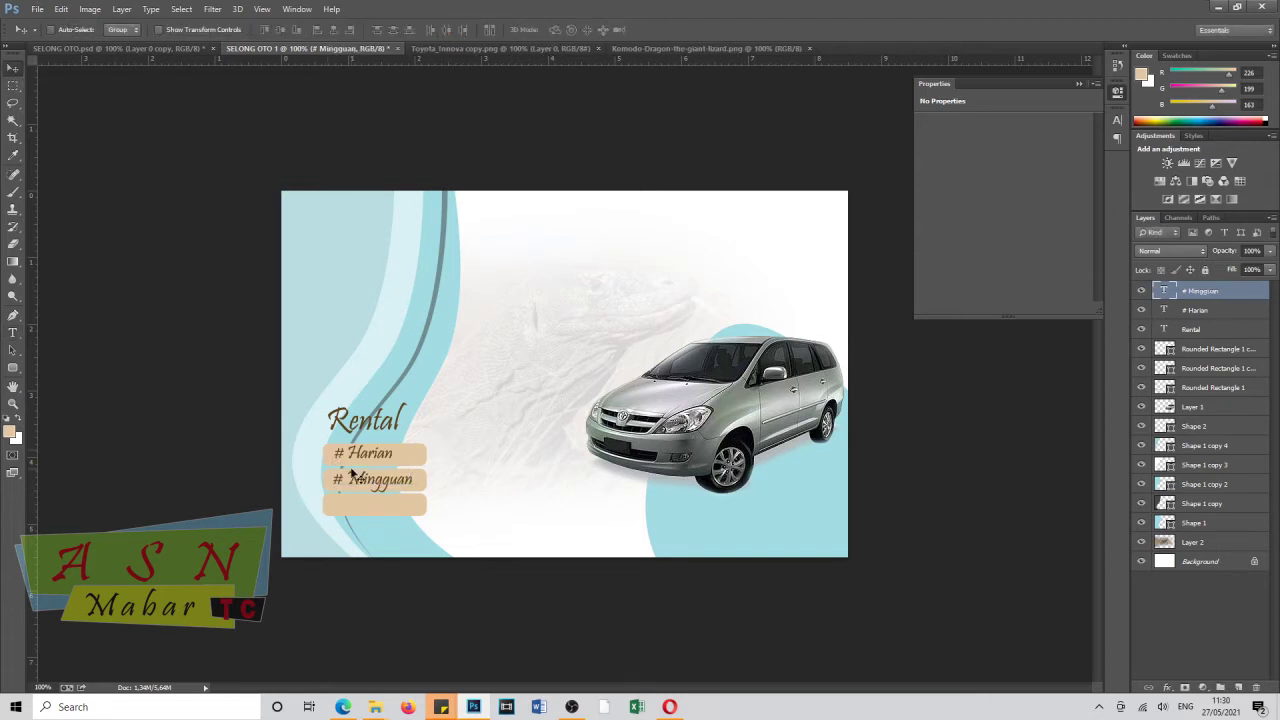
{"action": "left_click_drag", "start_coordinate": [357, 484], "coordinate": [397, 504]}
{"action": "key", "text": "t"}
{"action": "type", "text": "Bulanan"}
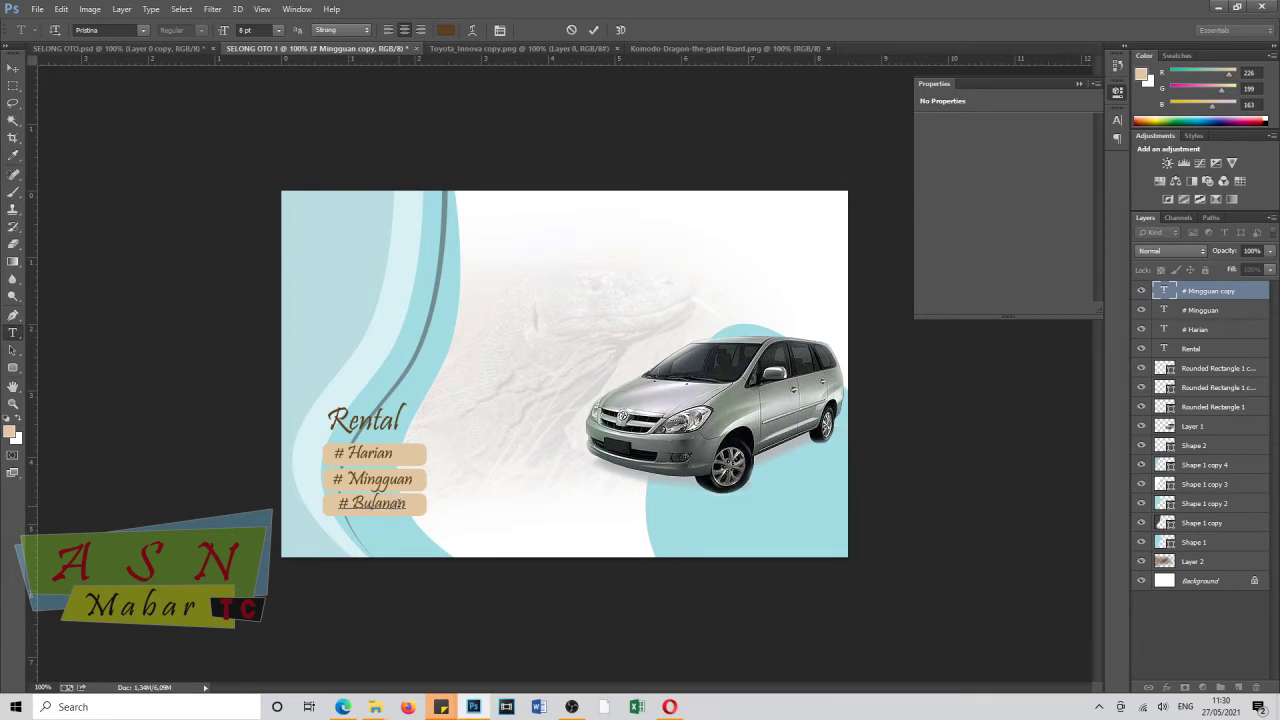
{"action": "key", "text": "ctrl+Return"}
{"action": "key", "text": "v"}
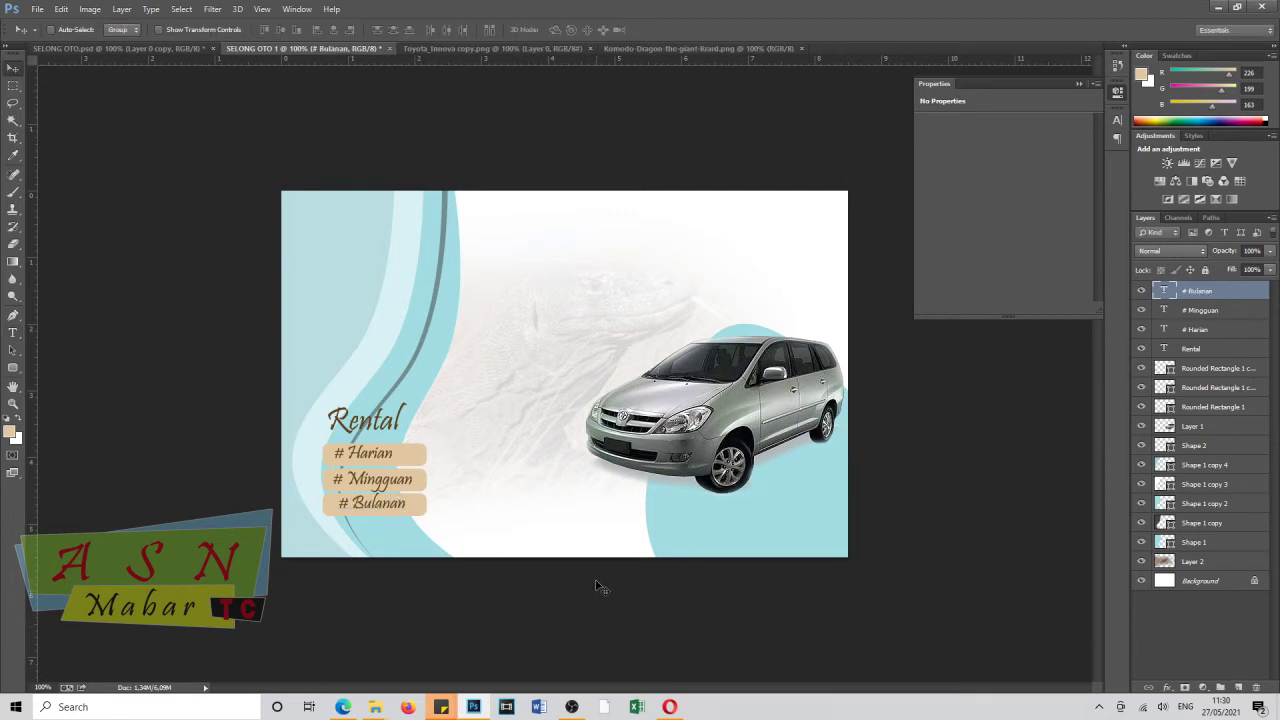
Add a 'RENTAL MOBIL' heading at top right in Nightclub BTN, and shift 'Rental' slightly left.
{"action": "key", "text": "t"}
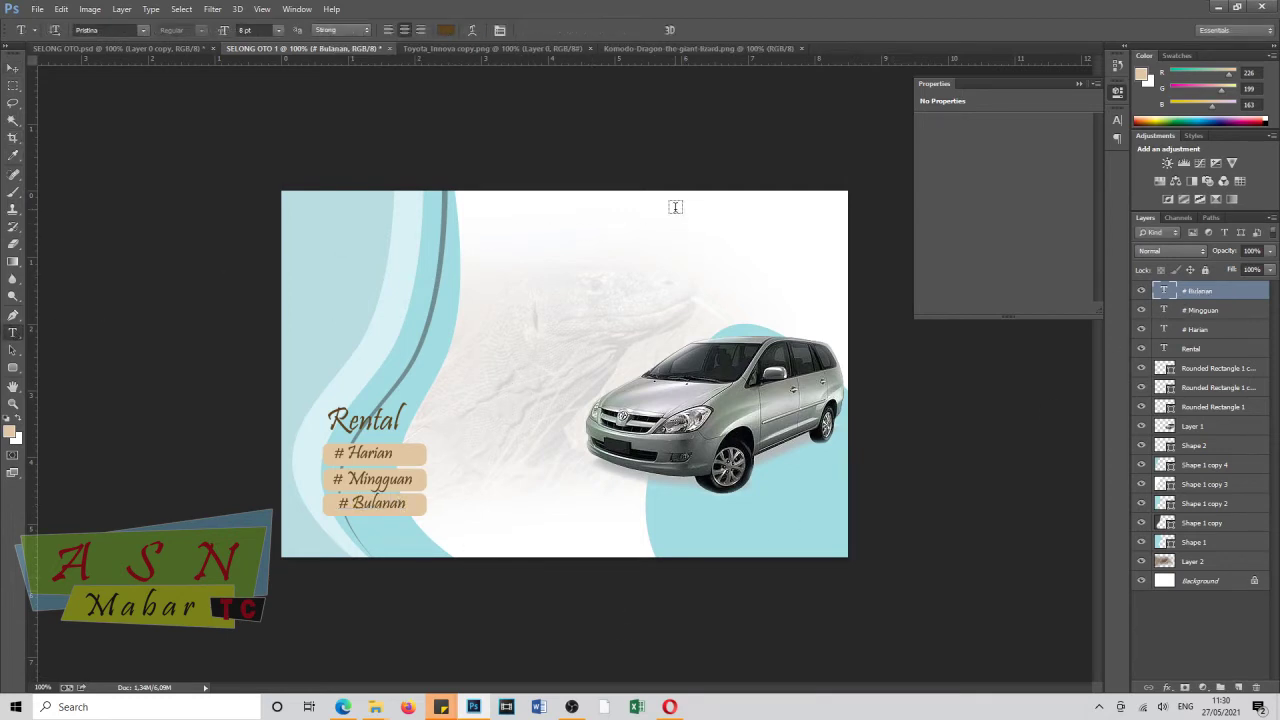
{"action": "left_click", "coordinate": [672, 210]}
{"action": "type", "text": "ReRENTAL MOBLI"}
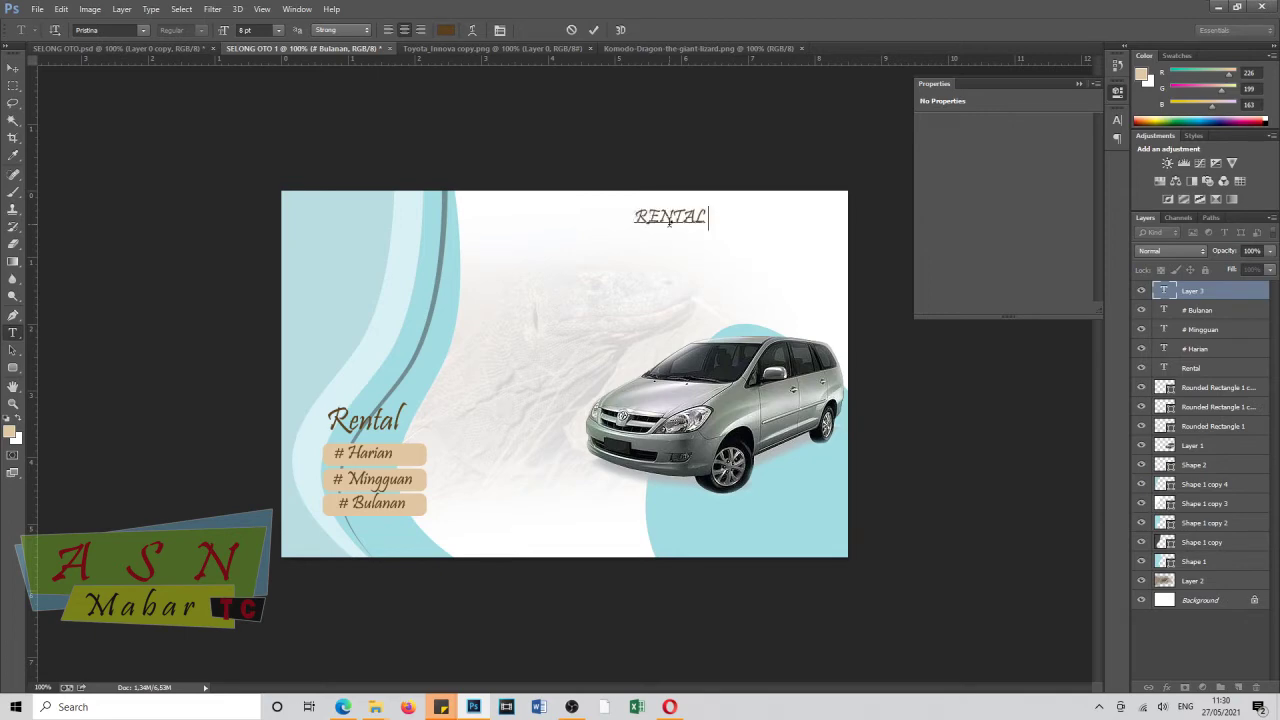
{"action": "key", "text": "BackSpace"}
{"action": "key", "text": "BackSpace"}
{"action": "type", "text": "IL"}
{"action": "key", "text": "ctrl+a"}
{"action": "left_click", "coordinate": [143, 30]}
{"action": "left_click", "coordinate": [120, 260]}
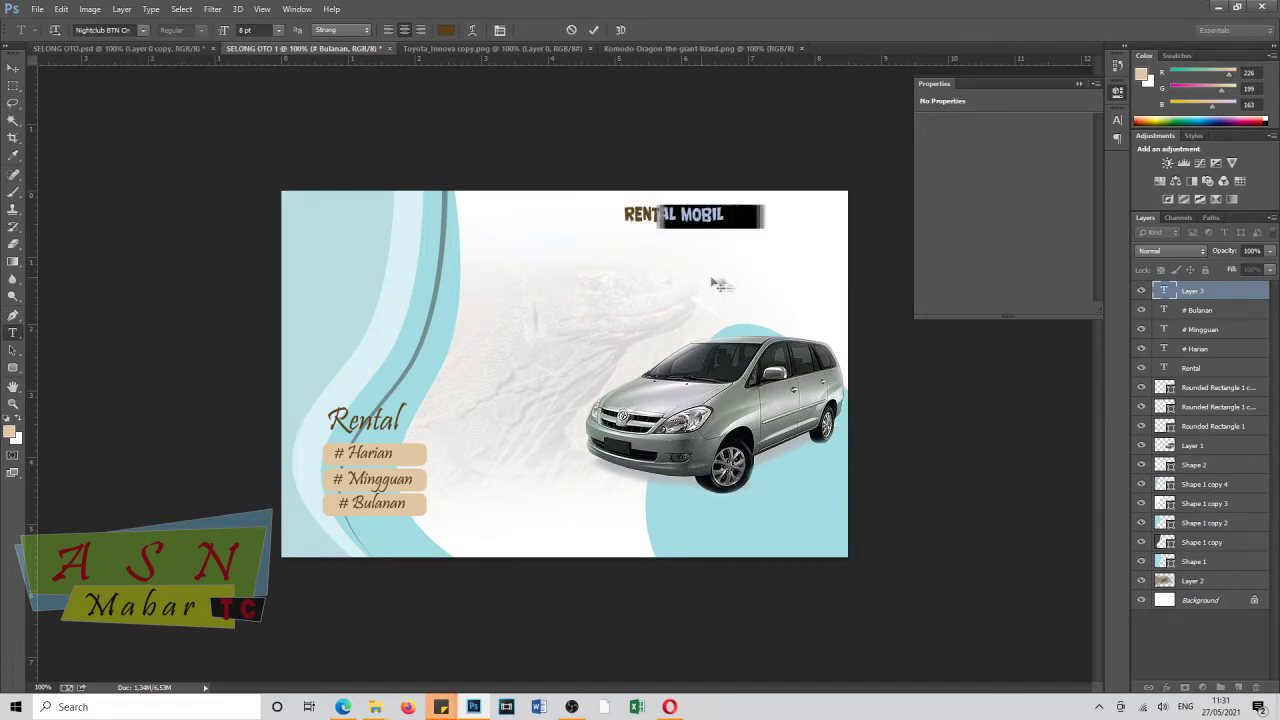
{"action": "left_click", "coordinate": [14, 69]}
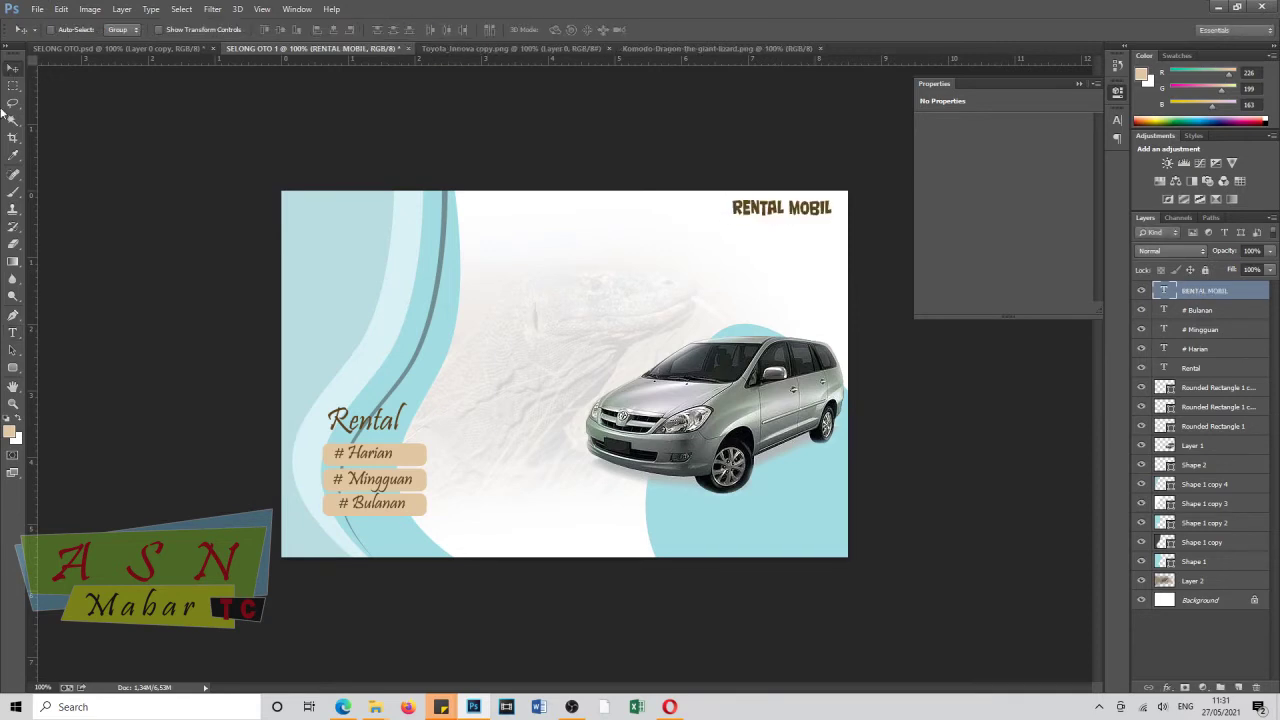
{"action": "left_click_drag", "start_coordinate": [382, 432], "coordinate": [367, 442]}
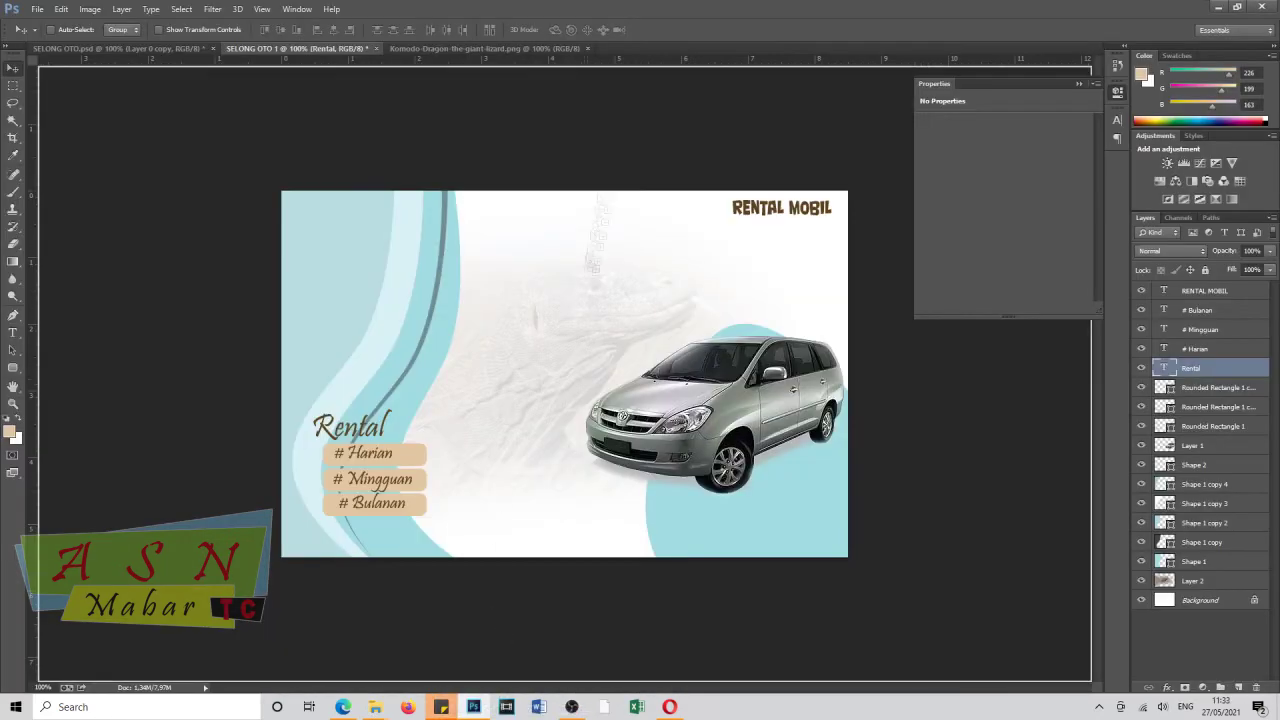
Place the WhatsApp logo in the banner, scale it down above Rental, and move its layer to the top.
{"action": "left_click_drag", "start_coordinate": [564, 373], "coordinate": [378, 321]}
{"action": "key", "text": "ctrl+t"}
{"action": "left_click_drag", "start_coordinate": [296, 262], "coordinate": [325, 337]}
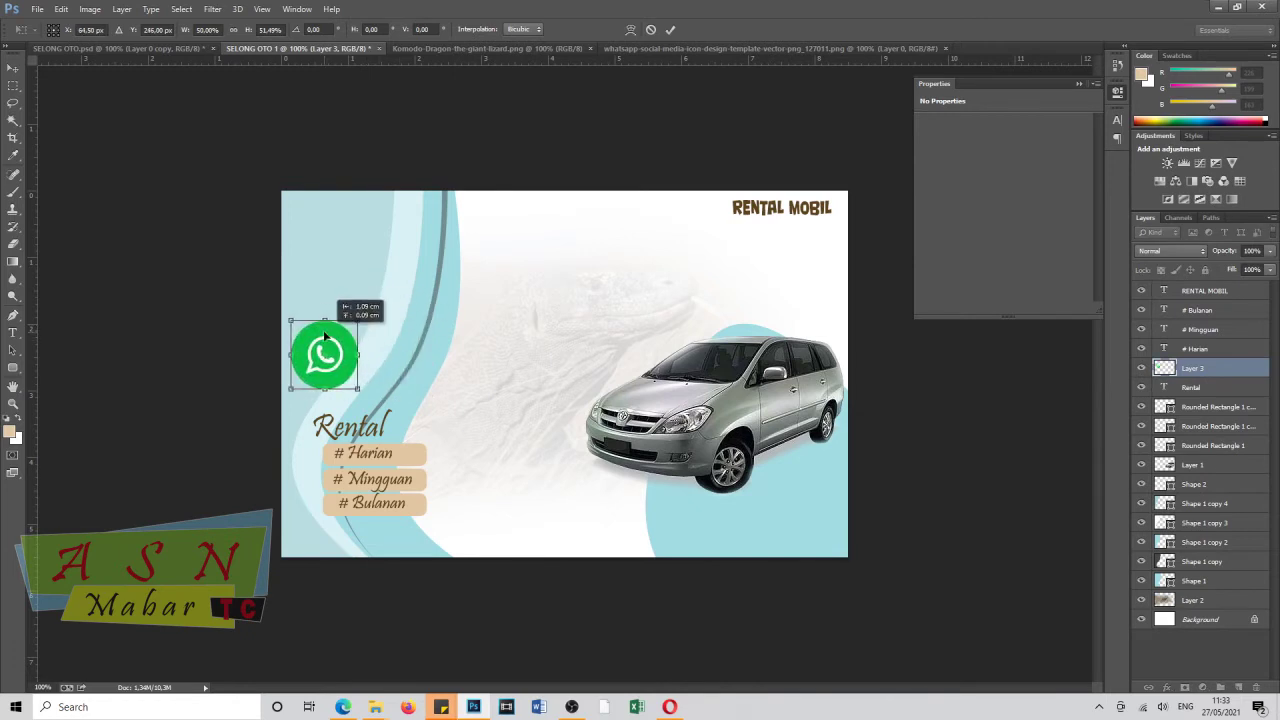
{"action": "key", "text": "Return"}
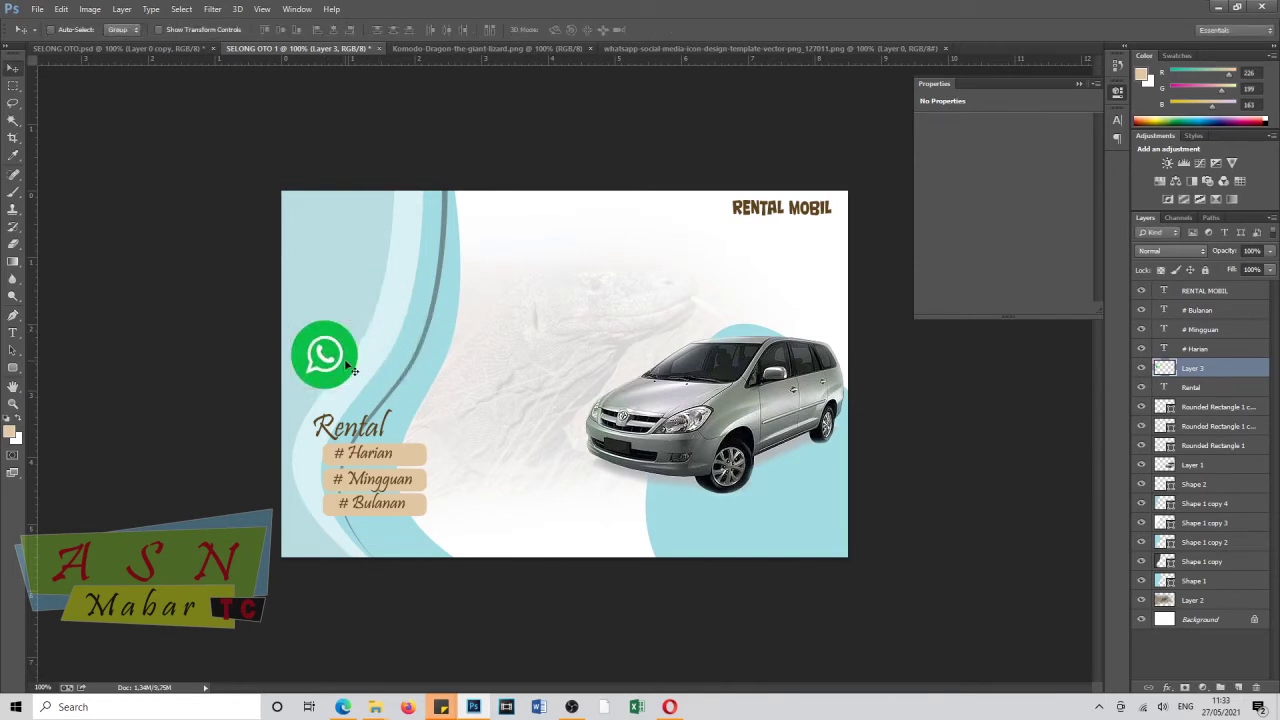
{"action": "left_click_drag", "start_coordinate": [1200, 372], "coordinate": [1194, 284]}
Give the WhatsApp logo a drop shadow and start a text line beside it.
{"action": "left_click", "coordinate": [1192, 312]}
{"action": "right_click", "coordinate": [1191, 292]}
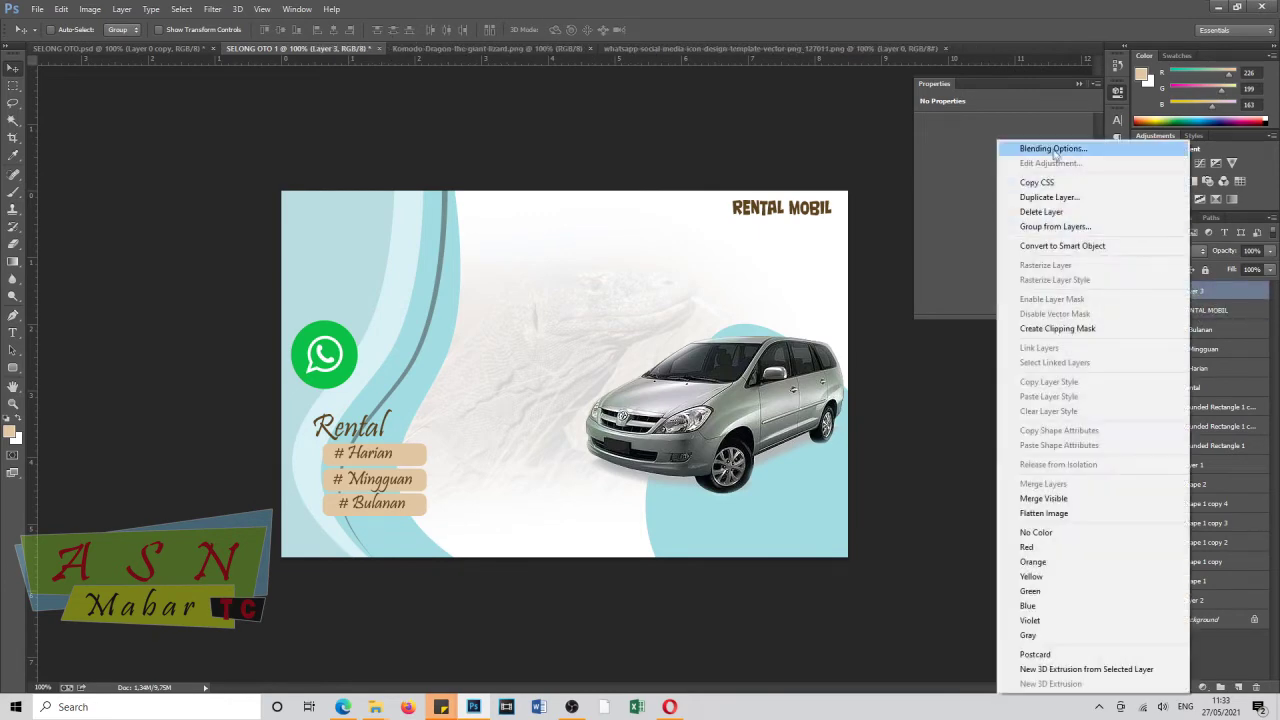
{"action": "left_click", "coordinate": [1045, 146]}
{"action": "left_click", "coordinate": [701, 614]}
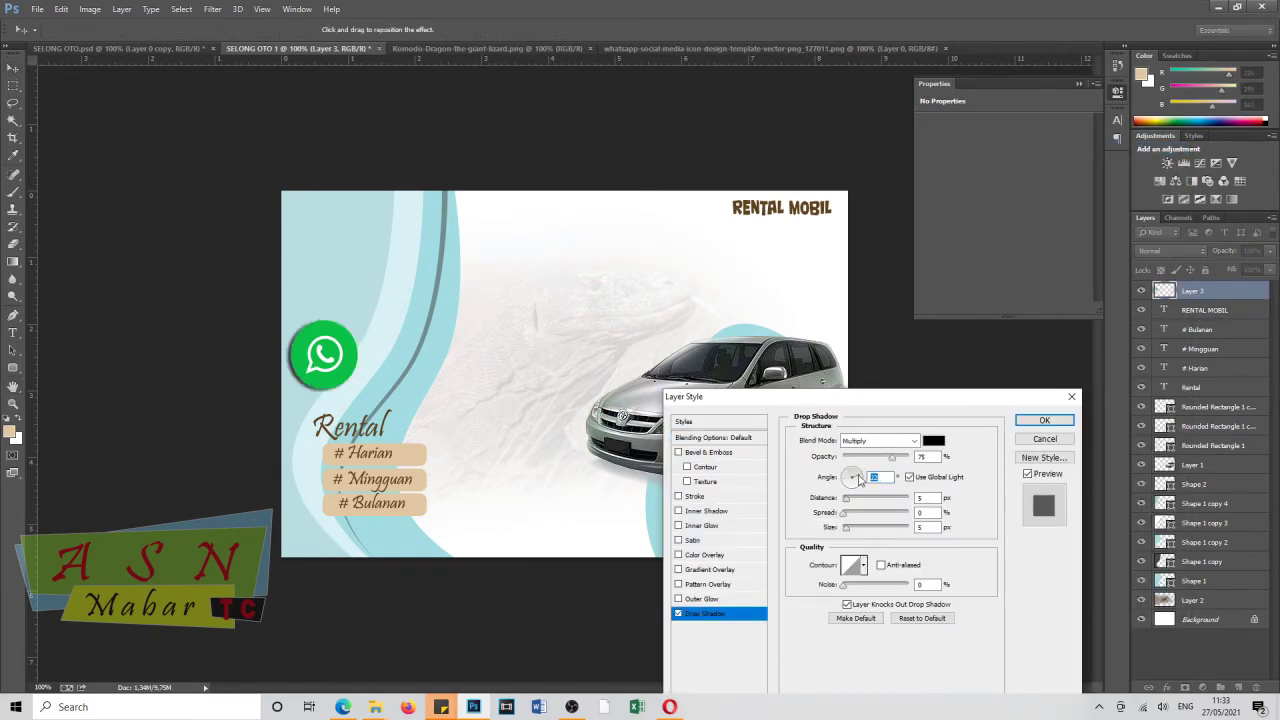
{"action": "left_click", "coordinate": [1054, 422]}
{"action": "left_click", "coordinate": [17, 335]}
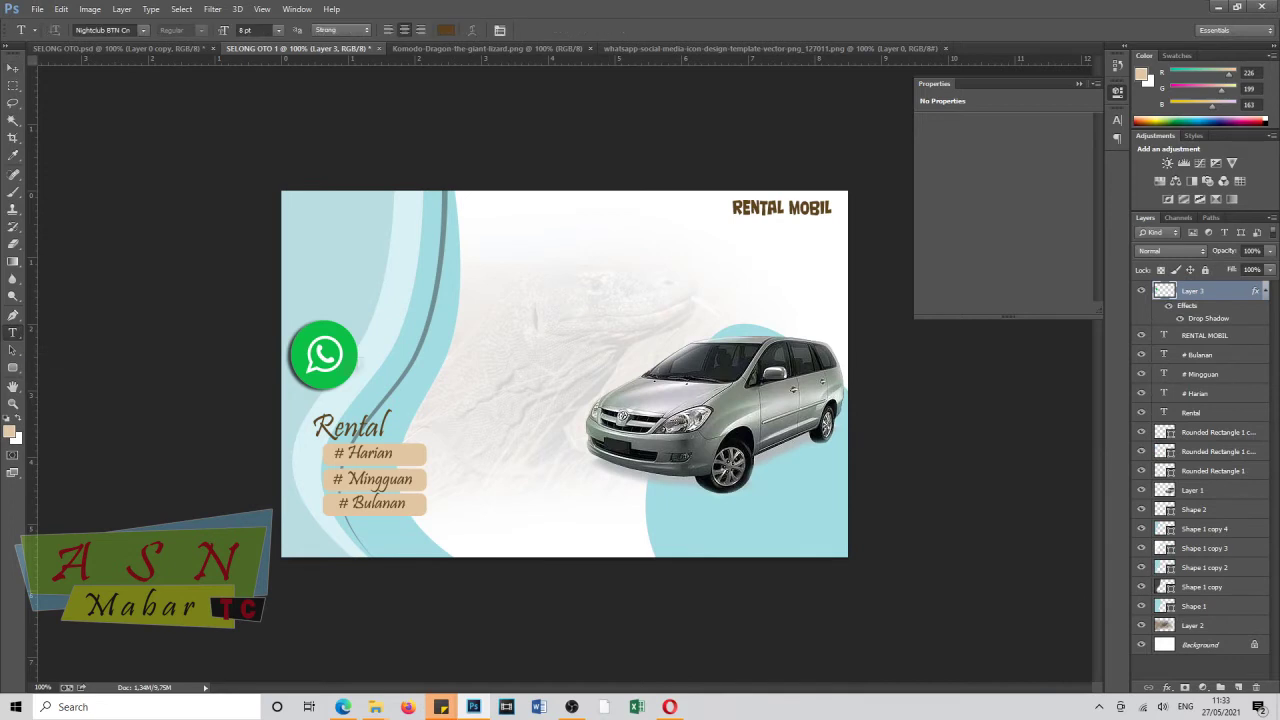
{"action": "left_click", "coordinate": [373, 344]}
{"action": "key", "text": "ctrl+shift+l"}
{"action": "key", "text": "ctrl+a"}
{"action": "left_click_drag", "start_coordinate": [223, 32], "coordinate": [228, 33]}
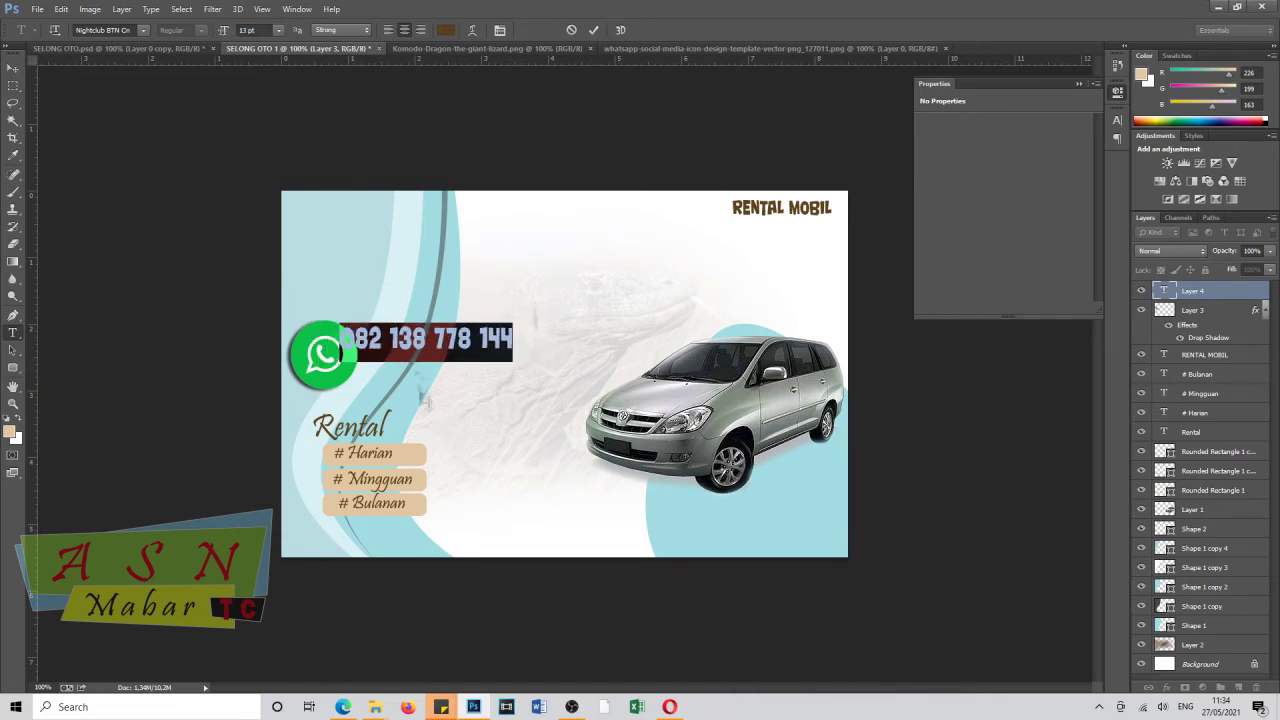
{"action": "left_click_drag", "start_coordinate": [420, 404], "coordinate": [442, 409]}
{"action": "left_click_drag", "start_coordinate": [444, 410], "coordinate": [447, 411]}
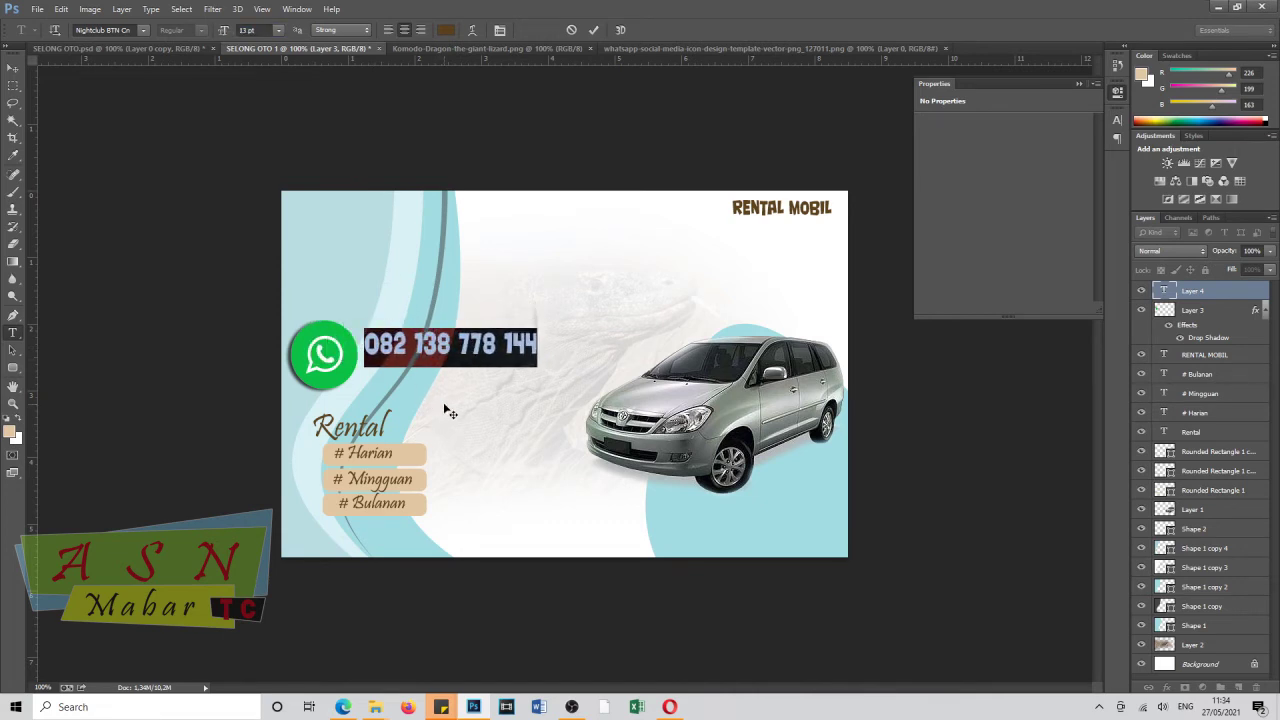
{"action": "left_click_drag", "start_coordinate": [224, 33], "coordinate": [262, 33]}
{"action": "left_click_drag", "start_coordinate": [457, 417], "coordinate": [503, 417]}
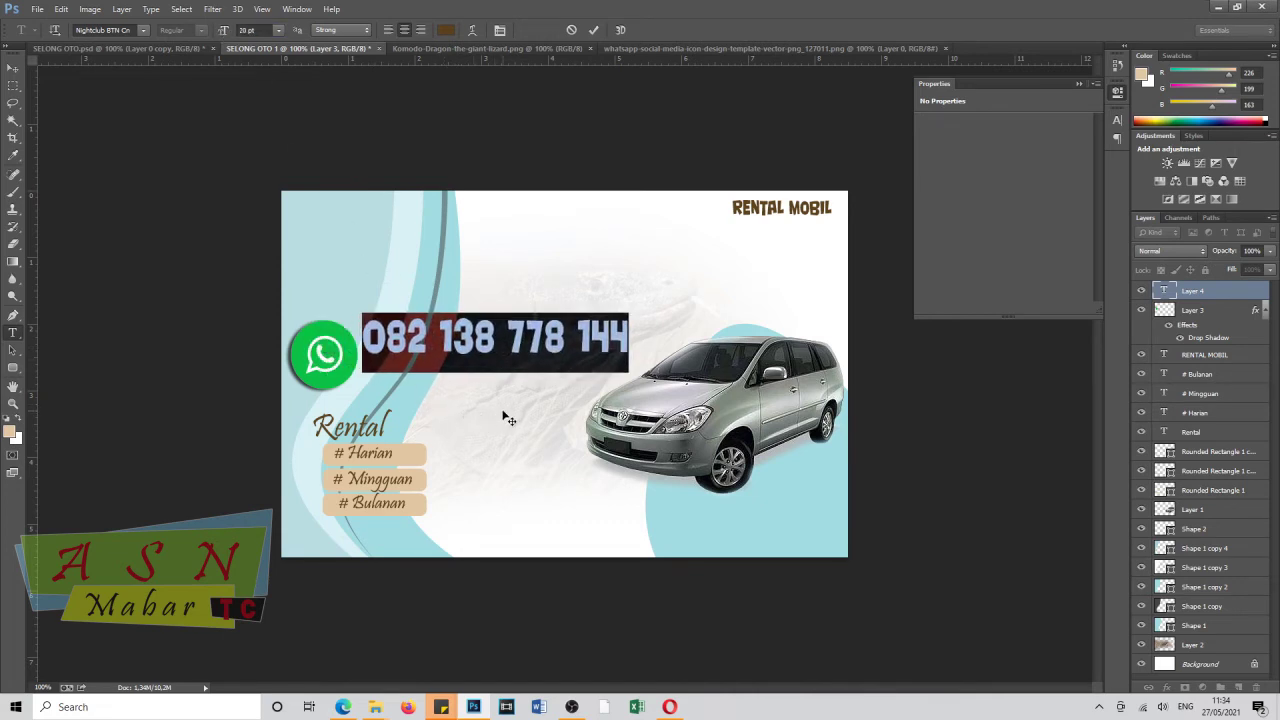
{"action": "left_click", "coordinate": [13, 68]}
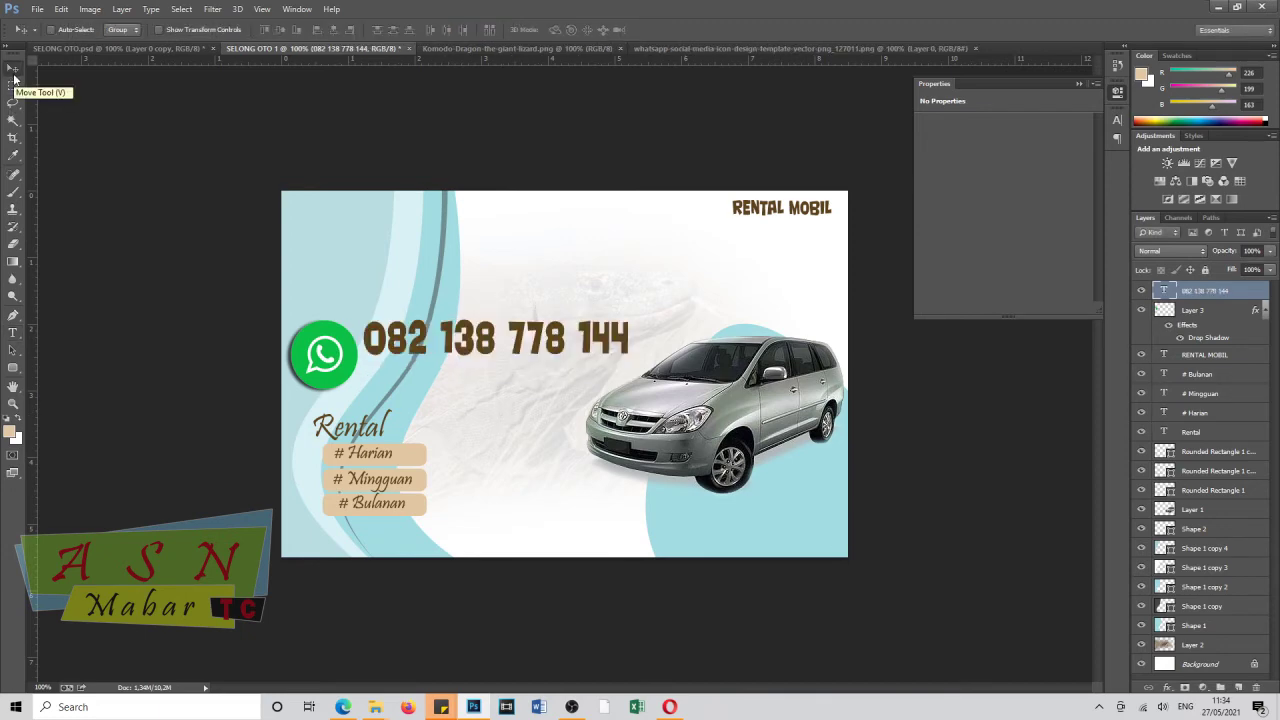
Give the phone number a white Stroke outline through Layer Style.
{"action": "right_click", "coordinate": [1217, 296]}
{"action": "left_click", "coordinate": [1057, 105]}
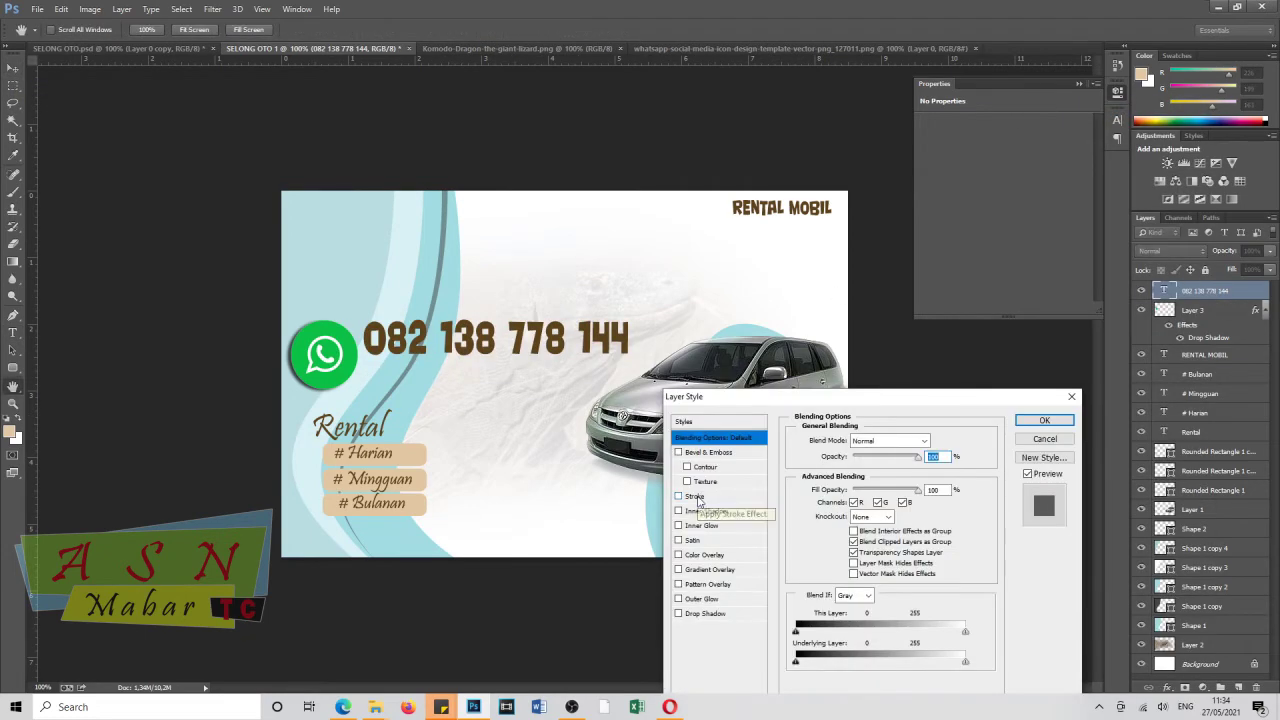
{"action": "left_click", "coordinate": [695, 497]}
{"action": "left_click", "coordinate": [824, 531]}
{"action": "left_click", "coordinate": [333, 479]}
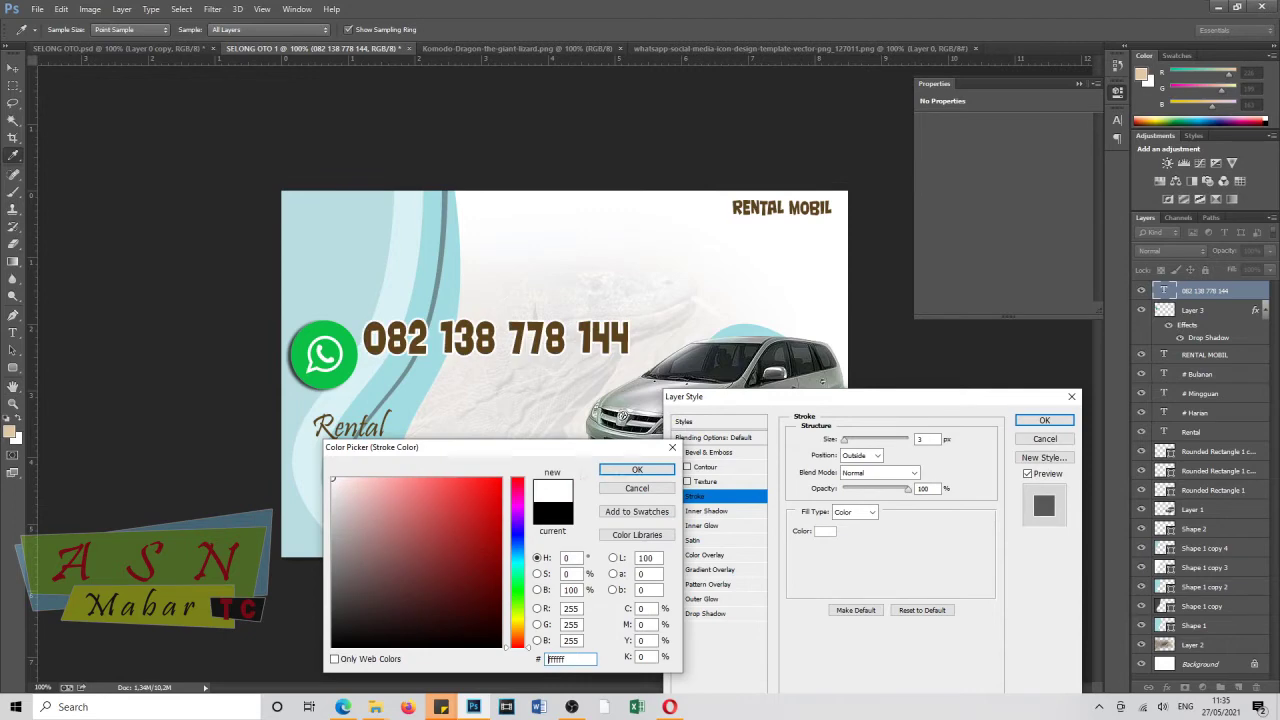
{"action": "left_click", "coordinate": [637, 469]}
{"action": "left_click", "coordinate": [1044, 420]}
Make the phone number's text colour black.
{"action": "double_click", "coordinate": [1164, 290]}
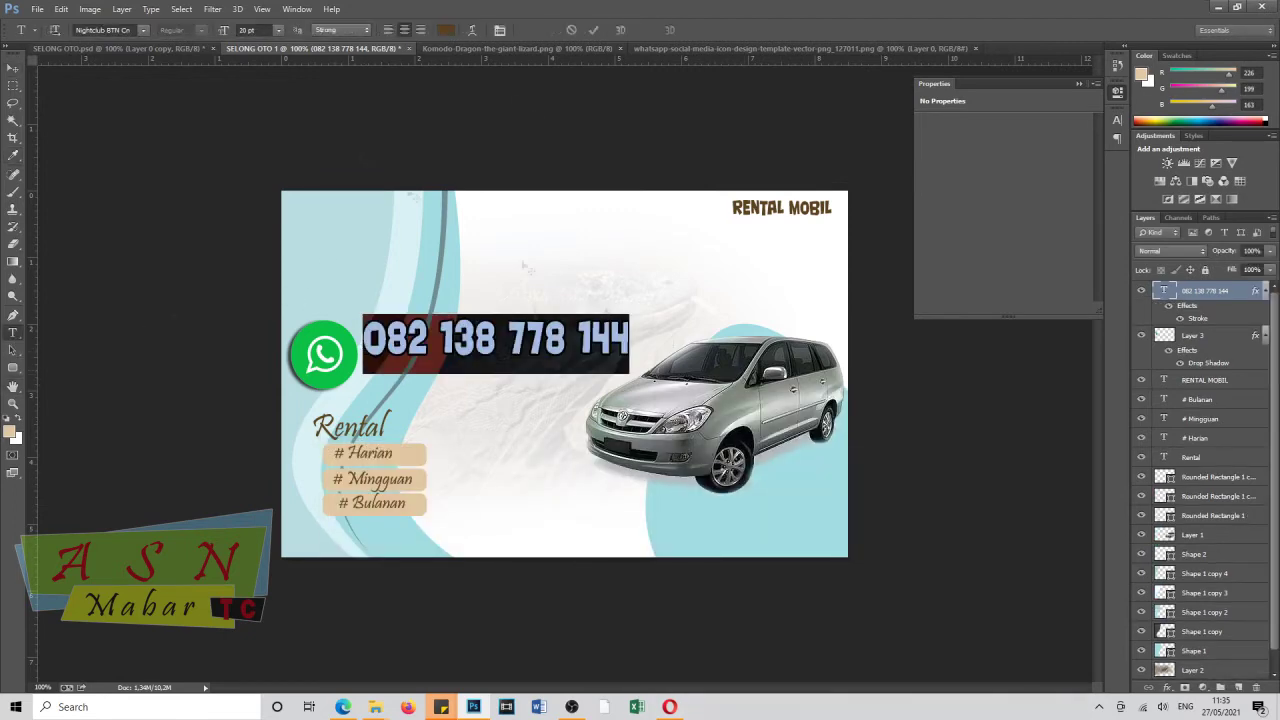
{"action": "left_click", "coordinate": [446, 30]}
{"action": "left_click_drag", "start_coordinate": [450, 590], "coordinate": [463, 665]}
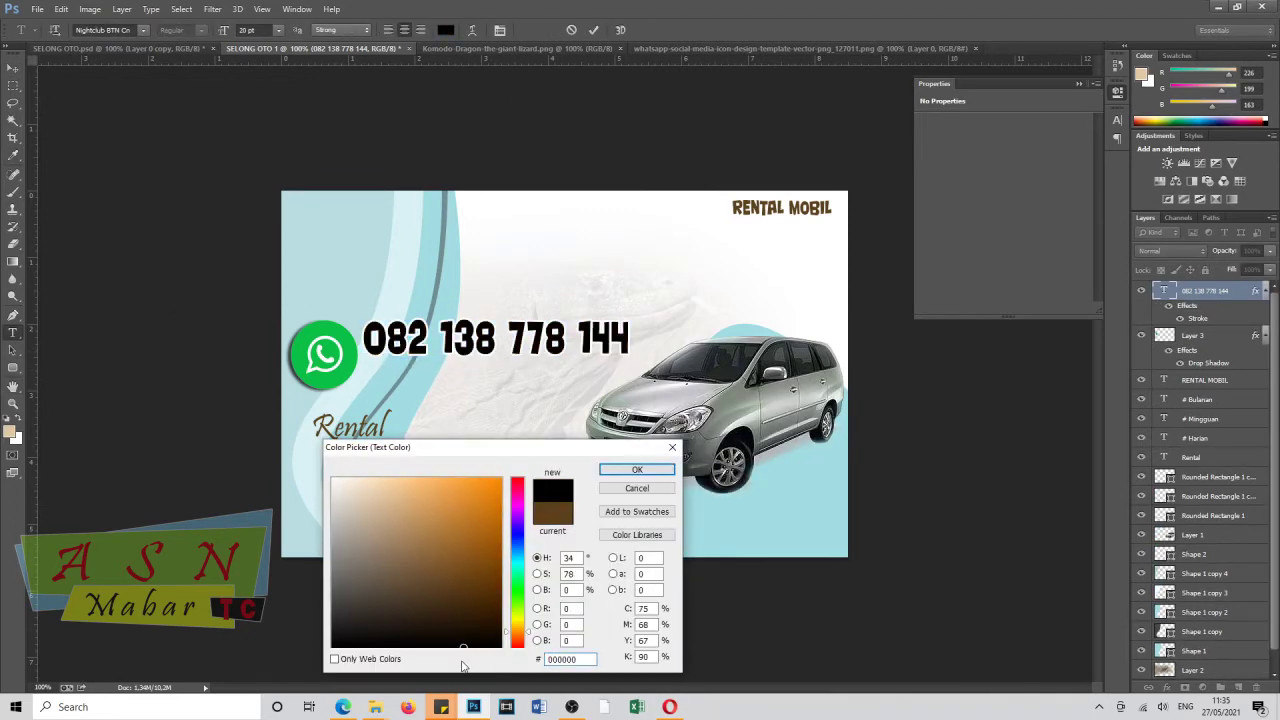
{"action": "left_click", "coordinate": [637, 469]}
Lower the background photo layer's opacity to 23%.
{"action": "left_click", "coordinate": [1192, 650]}
{"action": "left_click", "coordinate": [1222, 251]}
{"action": "type", "text": "23"}
{"action": "key", "text": "Return"}
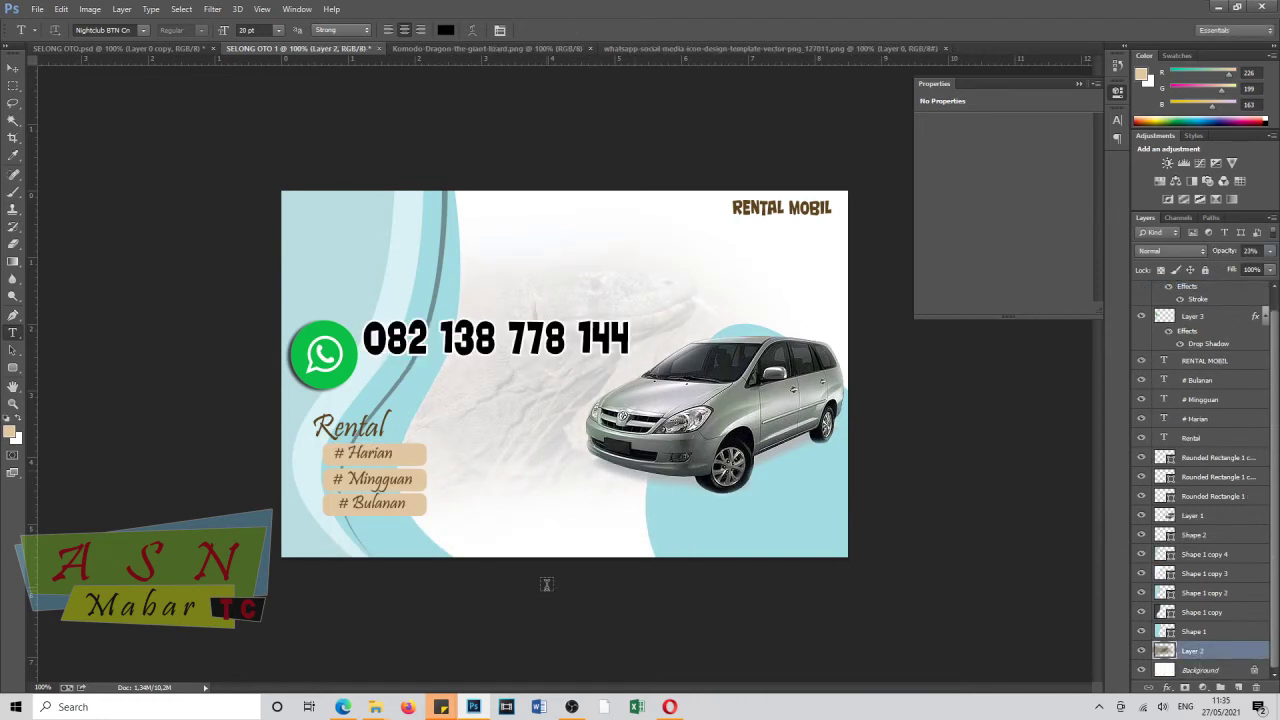
{"action": "scroll", "coordinate": [1200, 400], "scroll_direction": "up", "scroll_amount": 2}
{"action": "left_click", "coordinate": [1205, 290]}
{"action": "key", "text": "v"}
{"action": "left_click_drag", "start_coordinate": [495, 340], "coordinate": [495, 381]}
{"action": "key", "text": "t"}
{"action": "left_click", "coordinate": [405, 385]}
{"action": "key", "text": "Delete"}
{"action": "type", "text": "1 "}
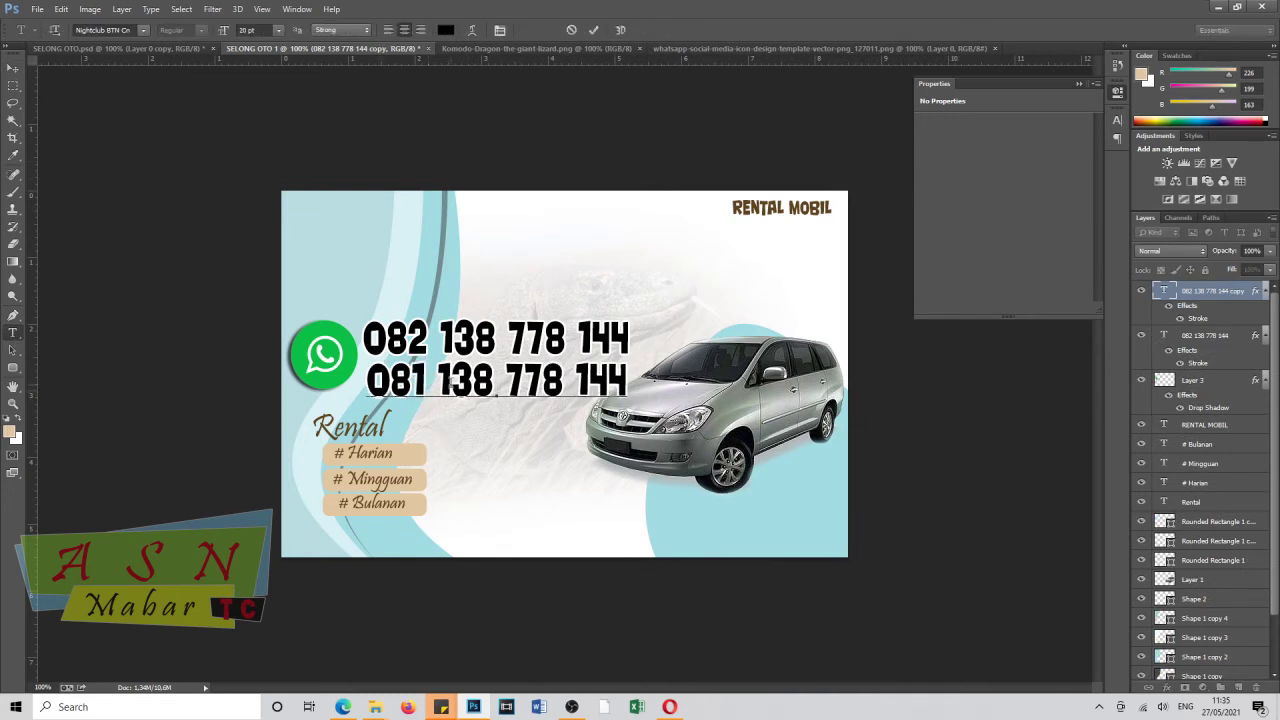
{"action": "type", "text": "23"}
{"action": "type", "text": "7"}
{"action": "left_click_drag", "start_coordinate": [476, 385], "coordinate": [606, 385]}
{"action": "type", "text": "20 "}
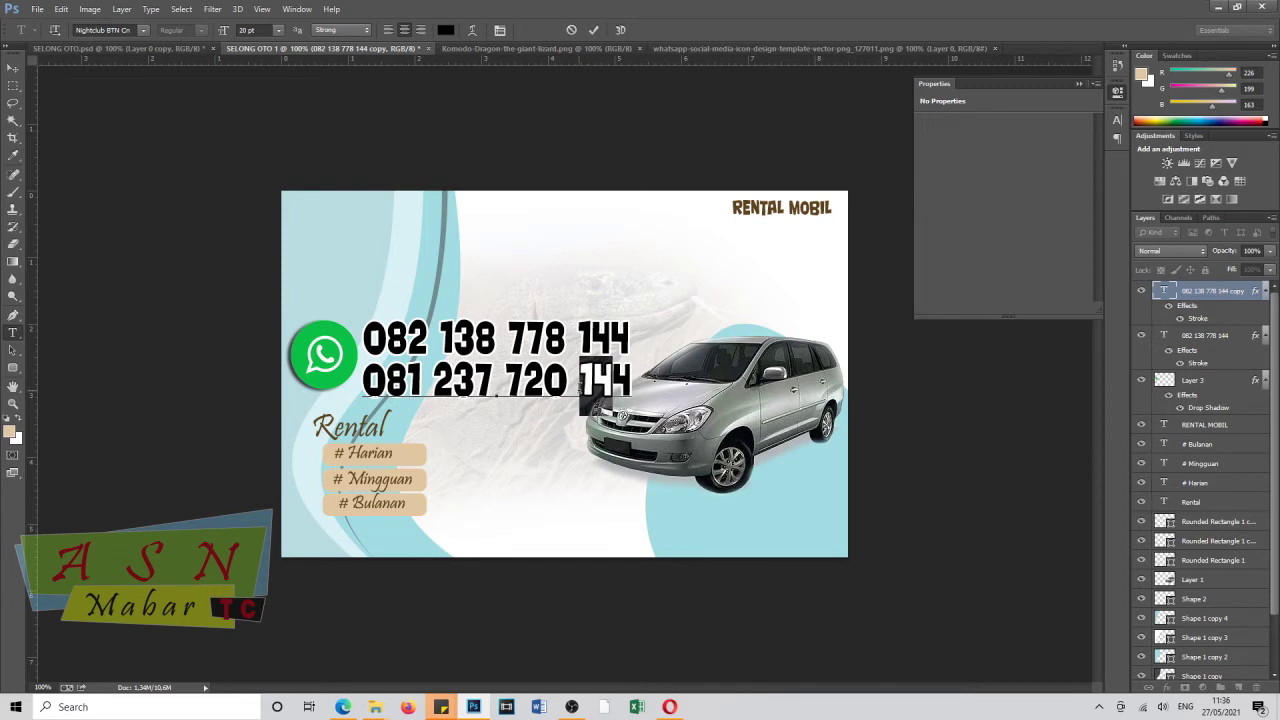
{"action": "type", "text": "79"}
{"action": "left_click", "coordinate": [13, 67]}
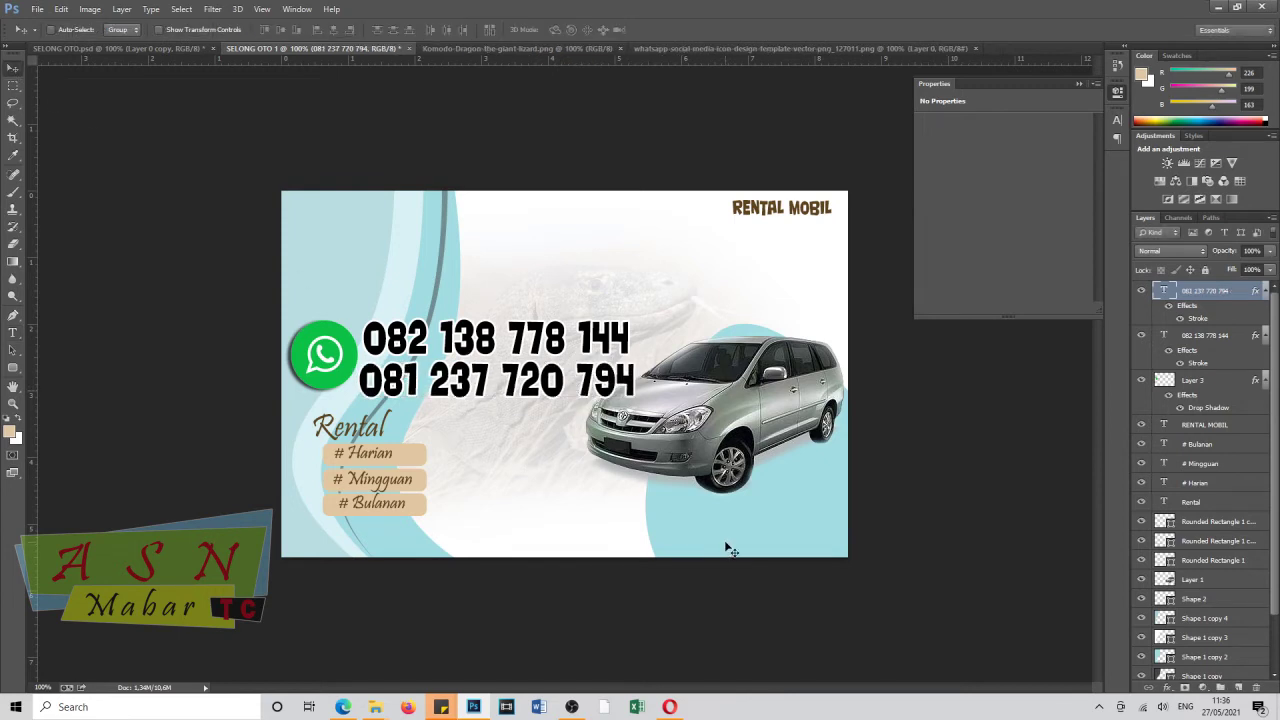
Type the address line 'ALAMAT : GOLO KOE LABUAN' at the card's bottom right.
{"action": "key", "text": "t"}
{"action": "left_click", "coordinate": [670, 543]}
{"action": "type", "text": "ALAMAT : GOLO KOE LABUAN"}
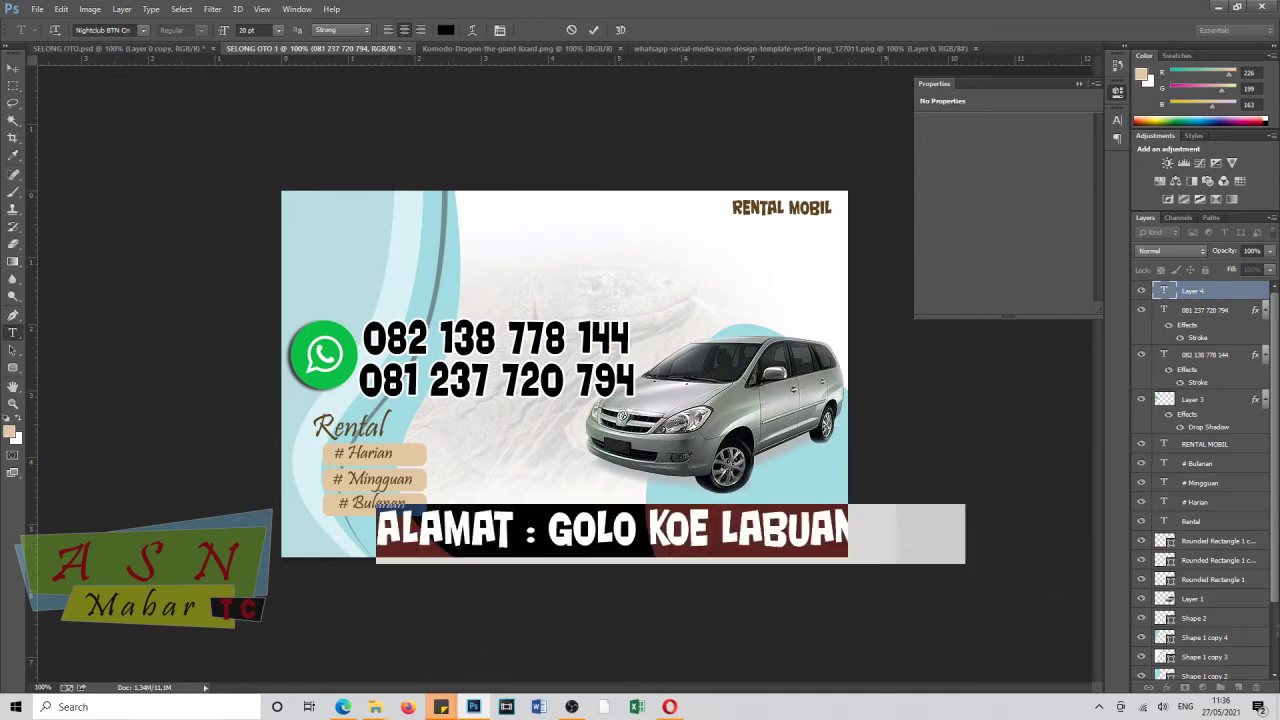
Set the address line to Rockwell Condensed at about 9 pt.
{"action": "key", "text": "ctrl+a"}
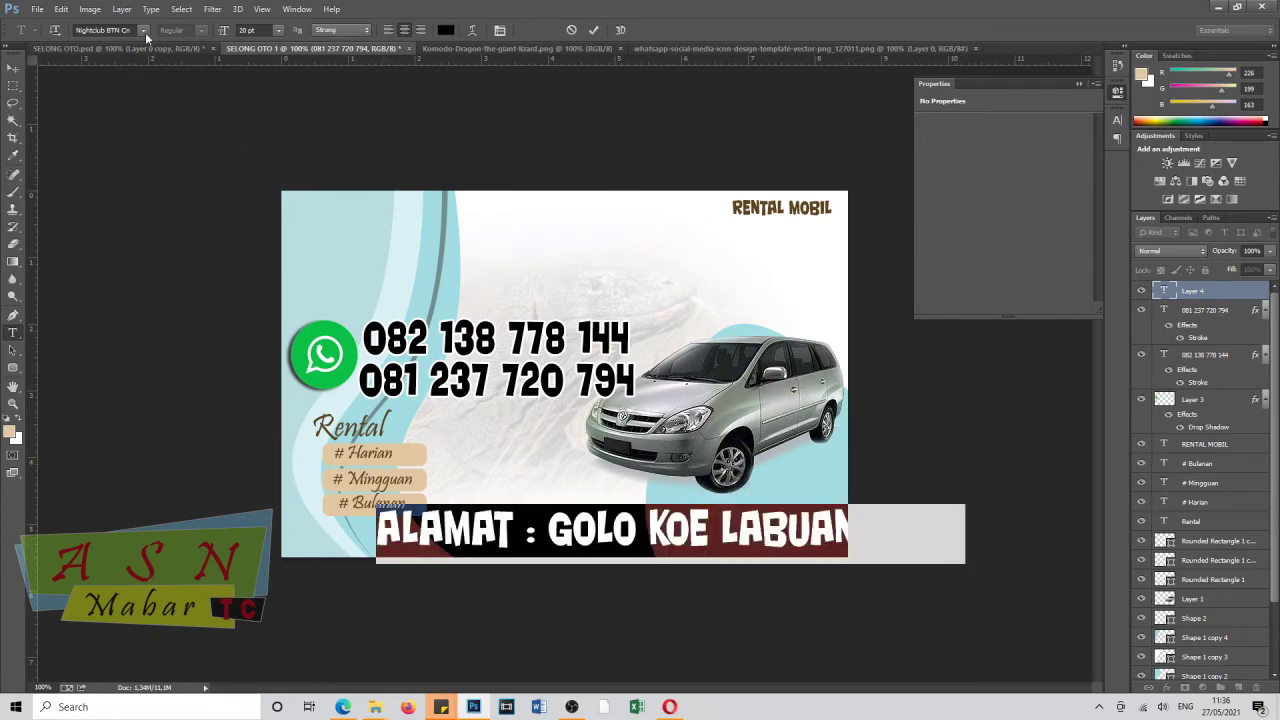
{"action": "left_click", "coordinate": [143, 31]}
{"action": "left_click", "coordinate": [150, 414]}
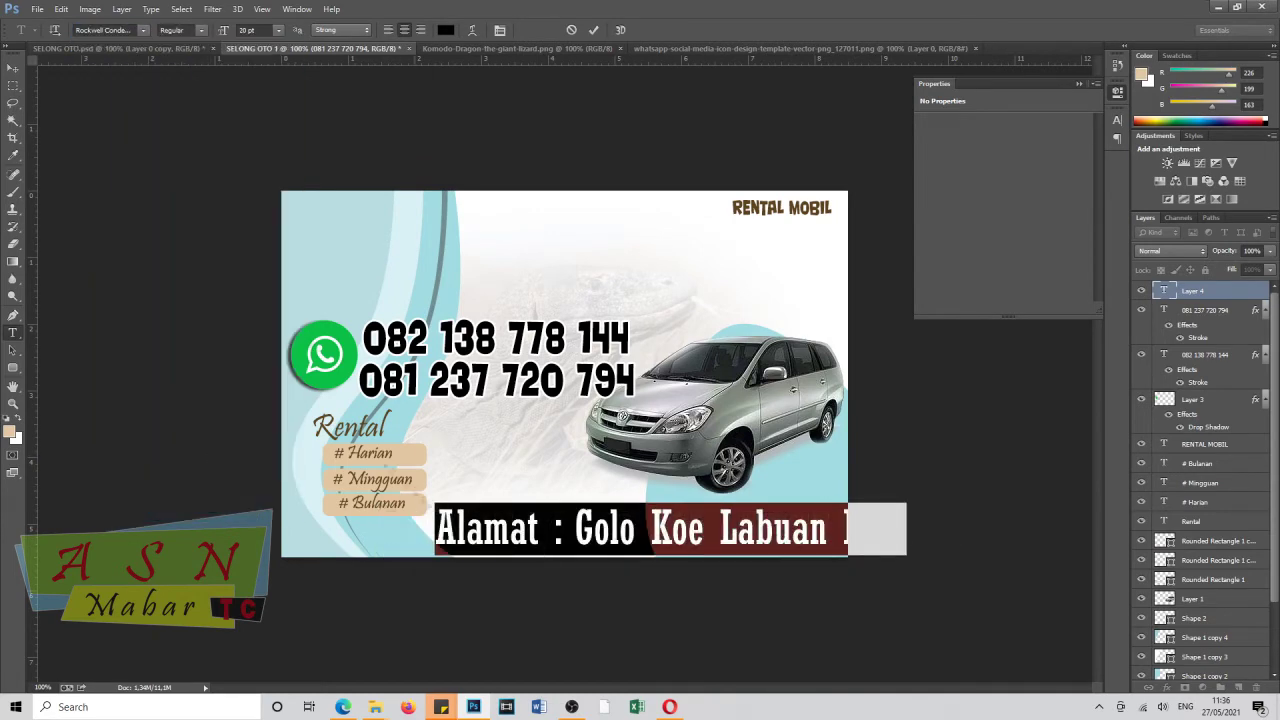
{"action": "left_click", "coordinate": [217, 37]}
{"action": "type", "text": "5"}
{"action": "key", "text": "Return"}
{"action": "type", "text": "9,01"}
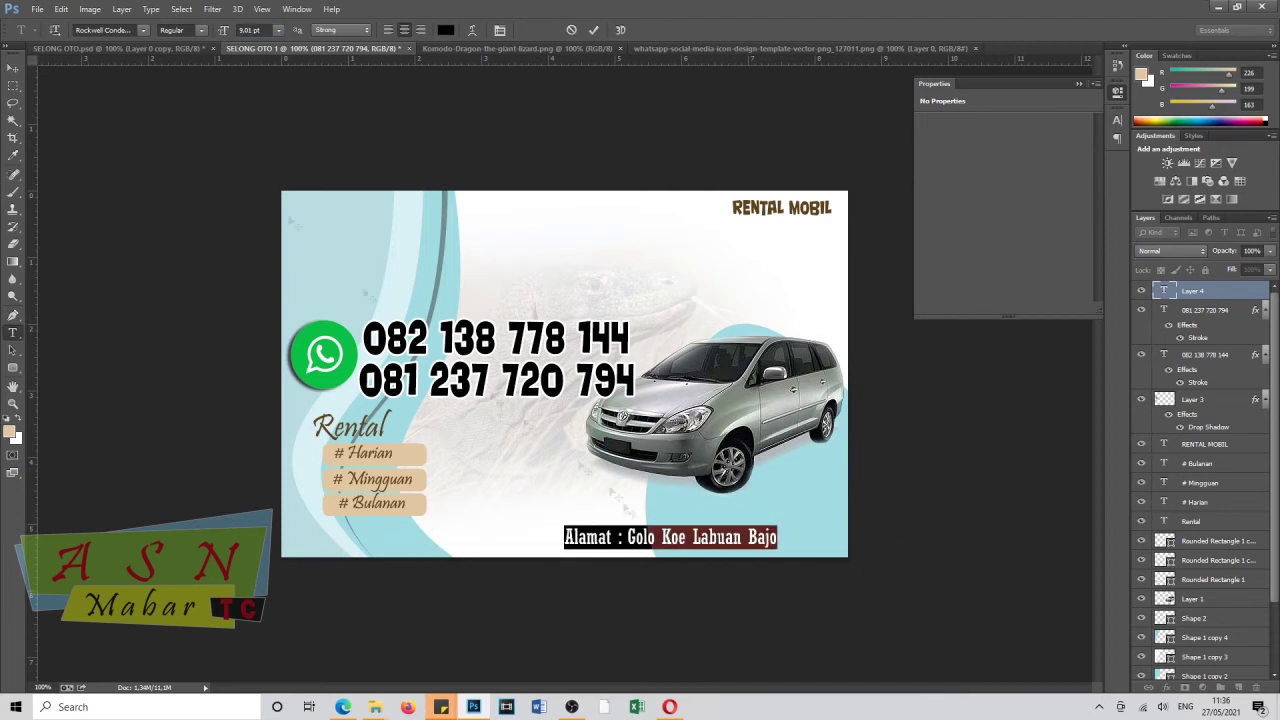
{"action": "key", "text": "Return"}
{"action": "left_click", "coordinate": [15, 68]}
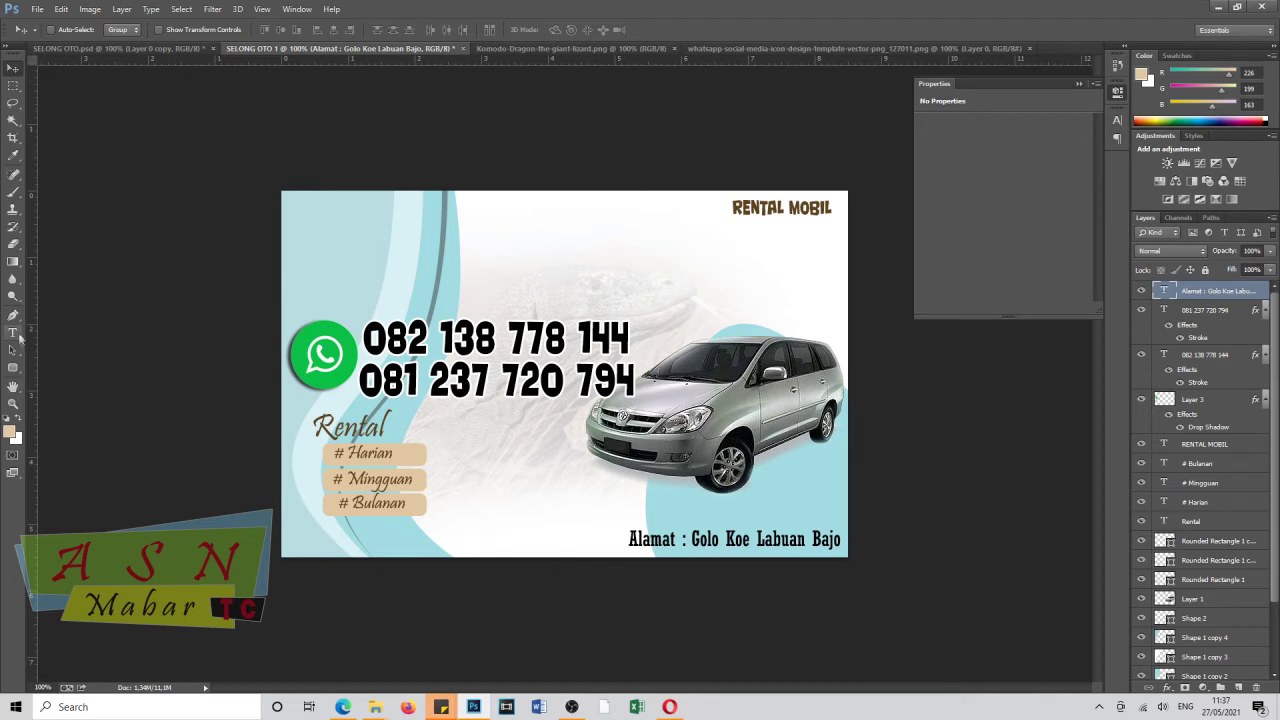
{"action": "left_click", "coordinate": [13, 367]}
Draw a tan square at the card's top-left, replacing an oversized first rectangle.
{"action": "left_click", "coordinate": [70, 366]}
{"action": "left_click_drag", "start_coordinate": [308, 208], "coordinate": [464, 357]}
{"action": "left_click", "coordinate": [13, 67]}
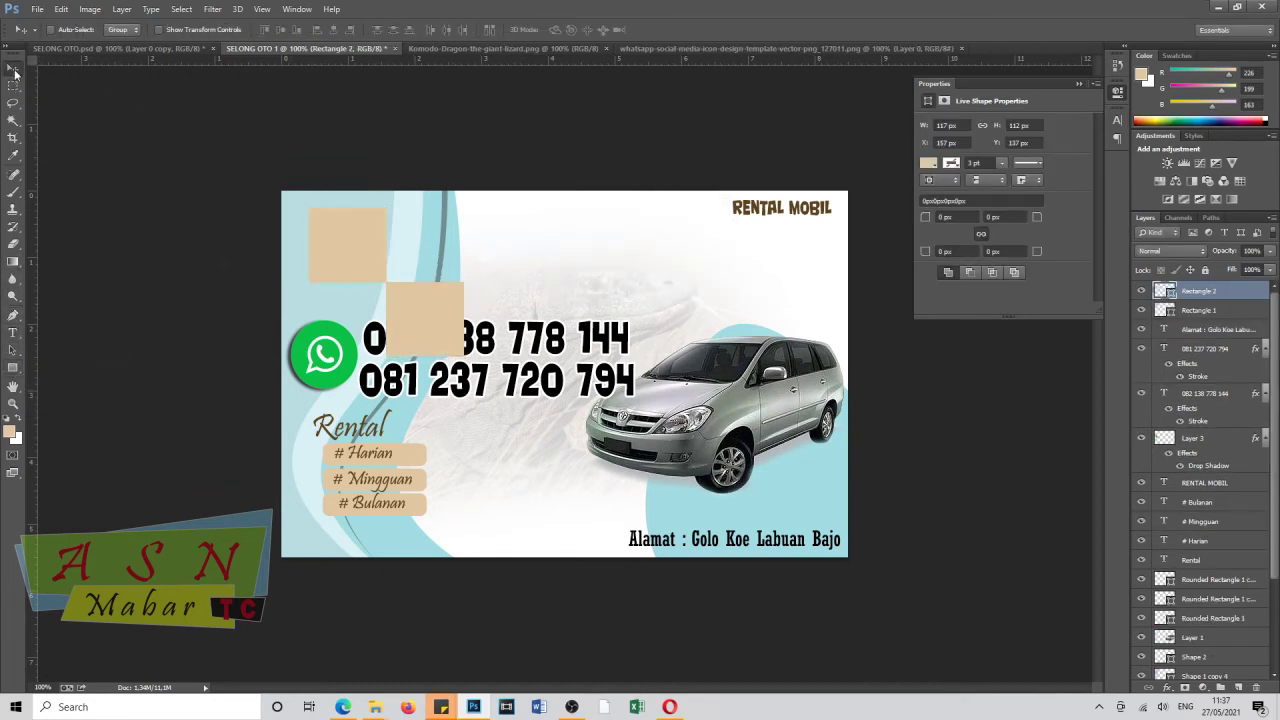
{"action": "key", "text": "ctrl+alt+z"}
{"action": "key", "text": "ctrl+alt+z"}
{"action": "left_click", "coordinate": [13, 367]}
{"action": "left_click_drag", "start_coordinate": [312, 207], "coordinate": [366, 285]}
{"action": "key", "text": "ctrl+t"}
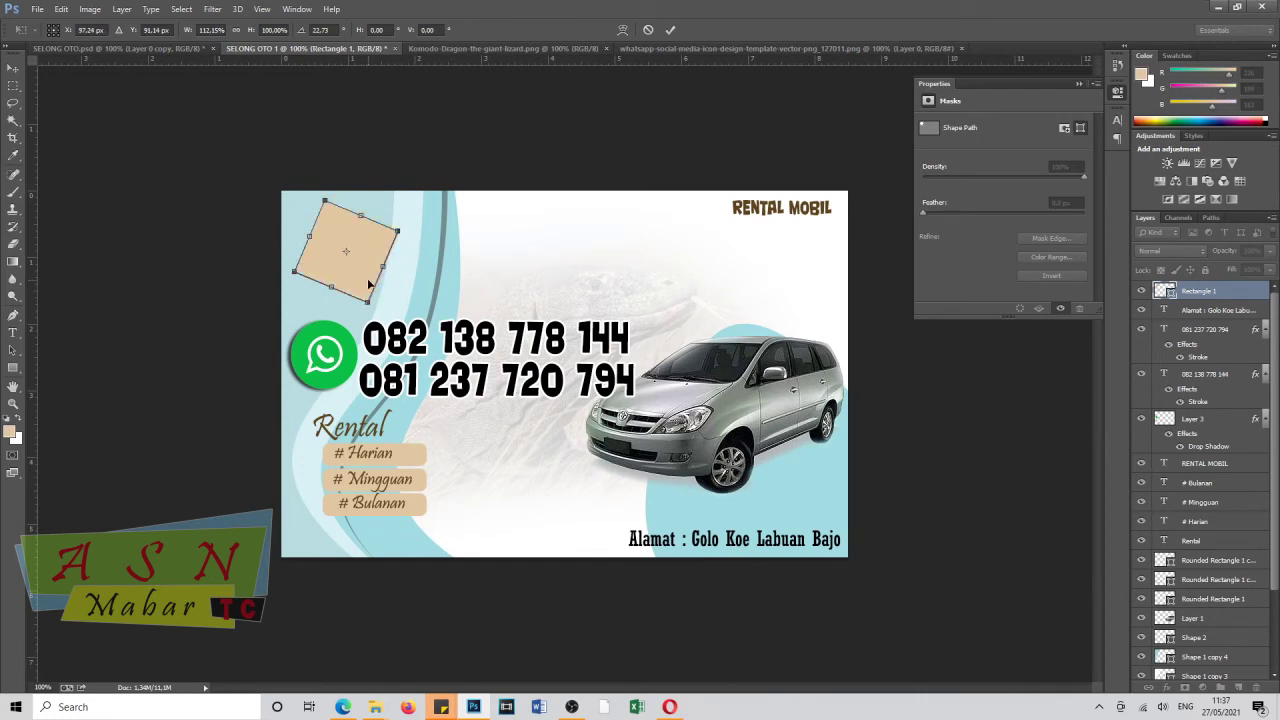
{"action": "key", "text": "Return"}
{"action": "left_click", "coordinate": [595, 259]}
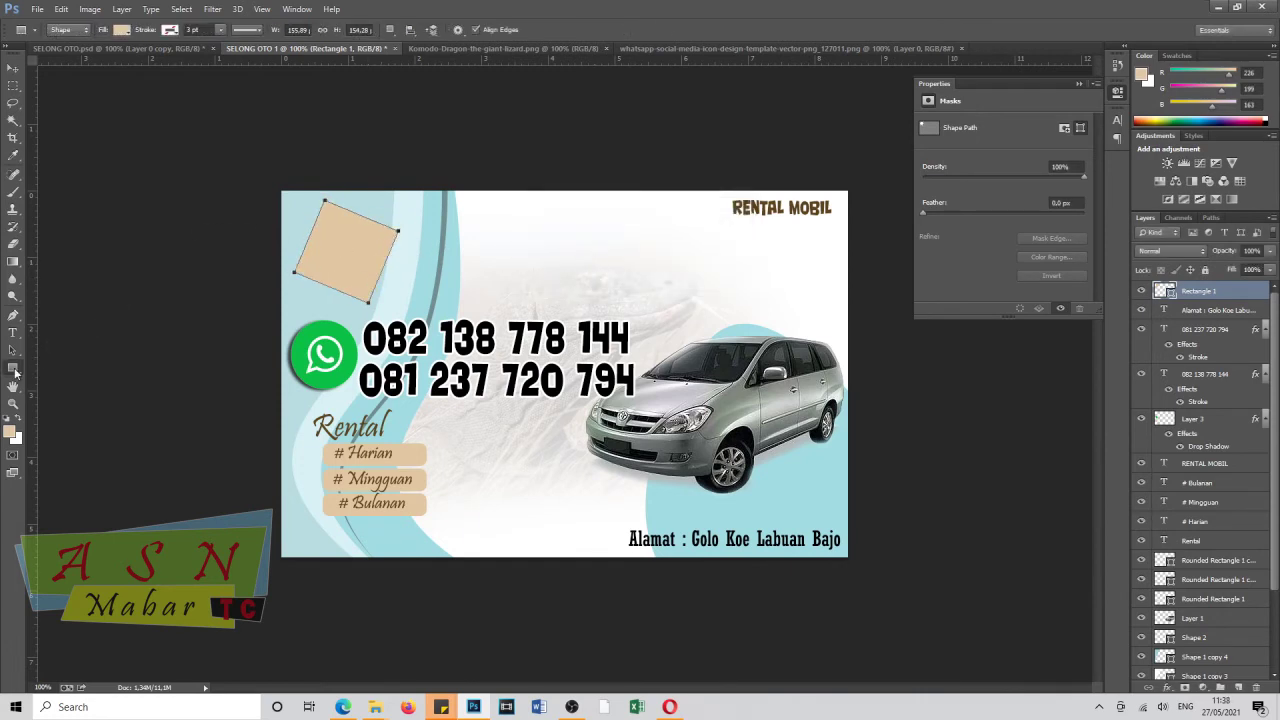
Draw a second square on a new layer overlapping the tan one.
{"action": "key", "text": "ctrl+shift+alt+n"}
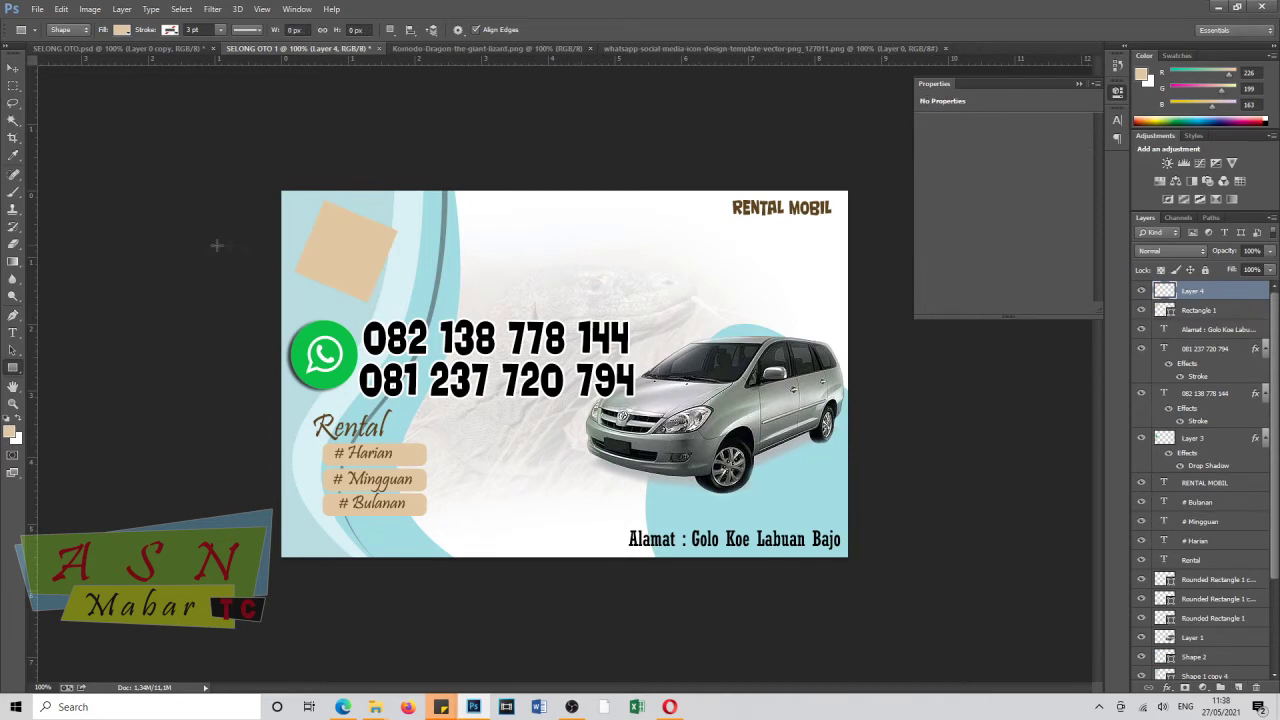
{"action": "left_click", "coordinate": [170, 30]}
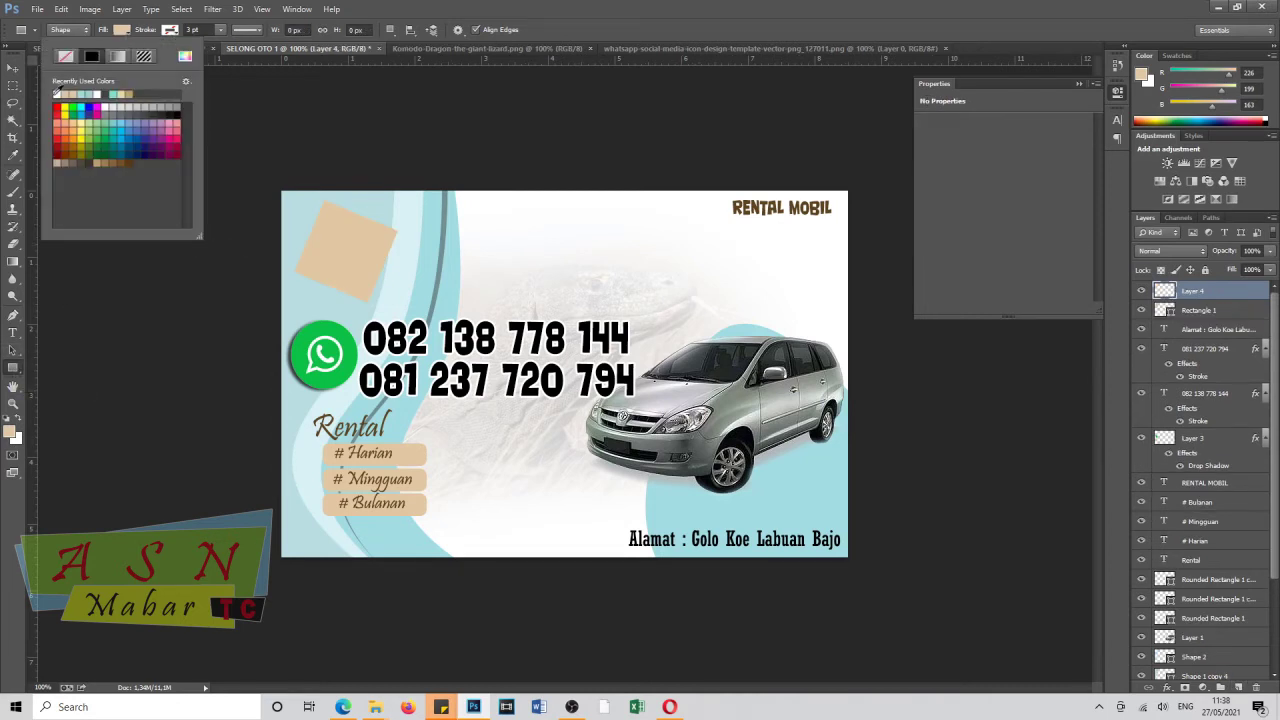
{"action": "left_click", "coordinate": [170, 30]}
{"action": "left_click_drag", "start_coordinate": [328, 215], "coordinate": [409, 296]}
Remove the second square's fill, give it a thin light outline, and tilt it about 34 degrees.
{"action": "left_click", "coordinate": [170, 30]}
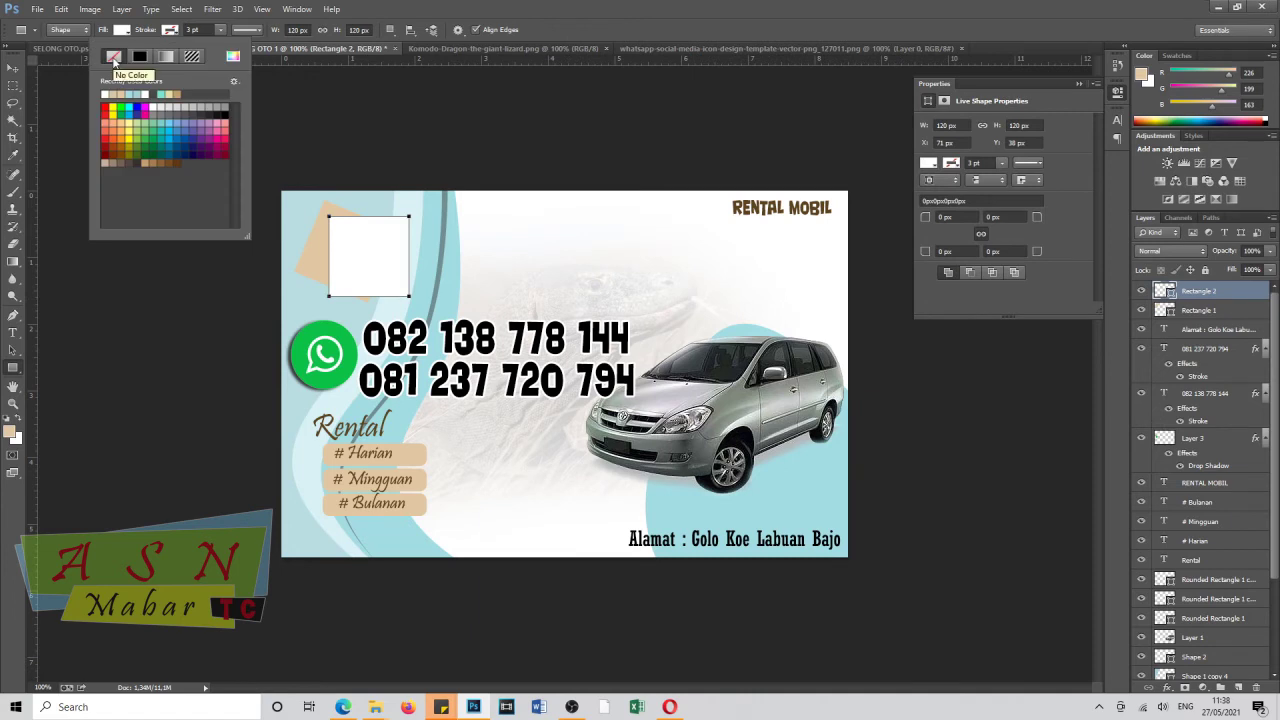
{"action": "left_click", "coordinate": [222, 31]}
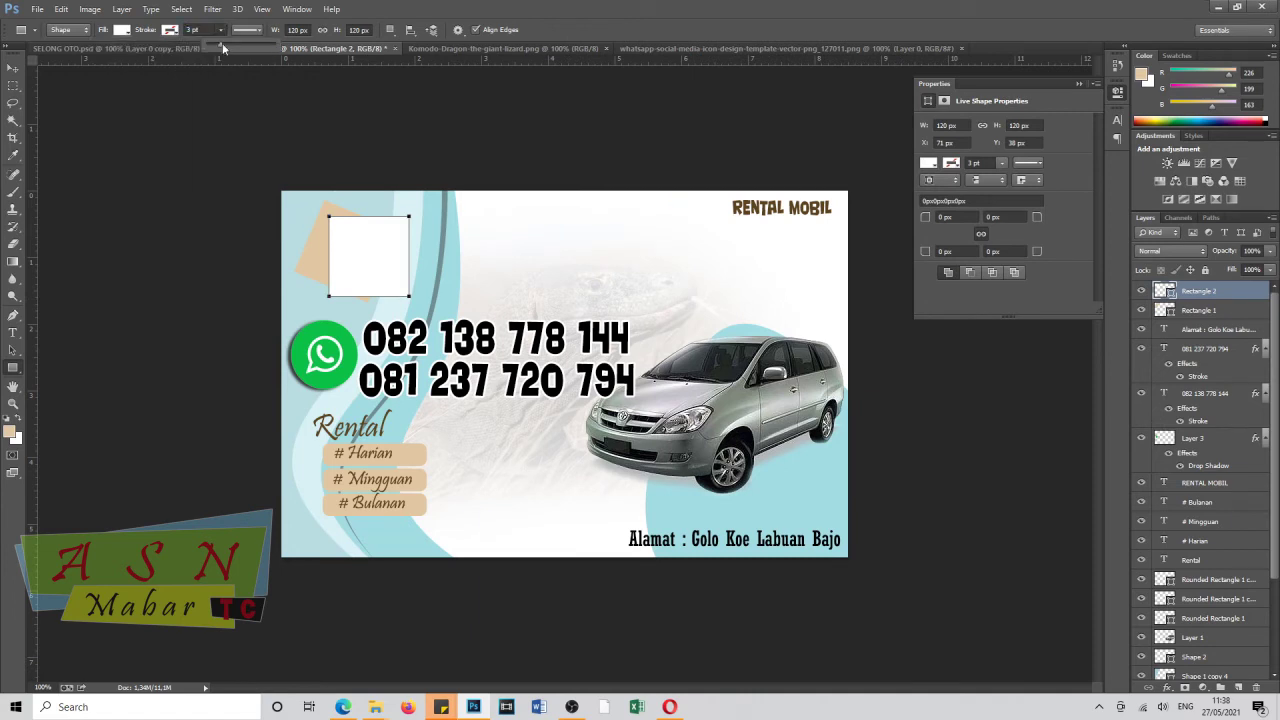
{"action": "left_click", "coordinate": [170, 30]}
{"action": "left_click", "coordinate": [122, 30]}
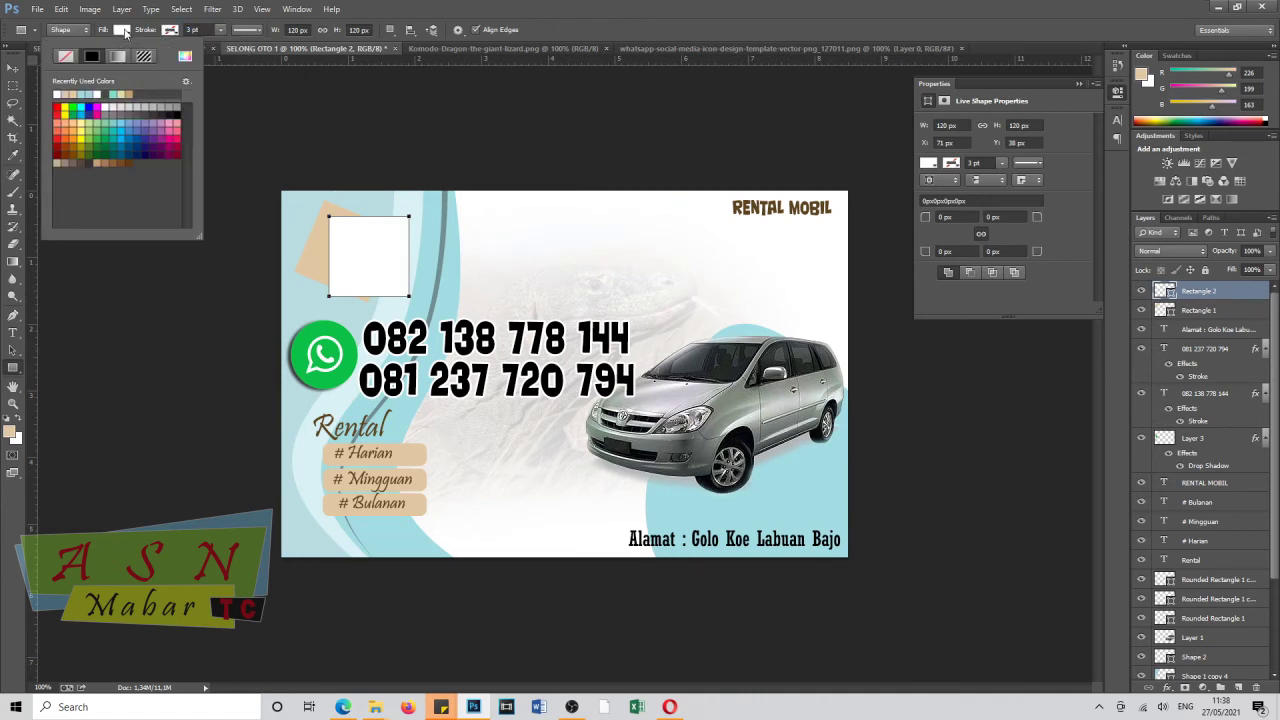
{"action": "left_click", "coordinate": [72, 57]}
{"action": "left_click", "coordinate": [170, 30]}
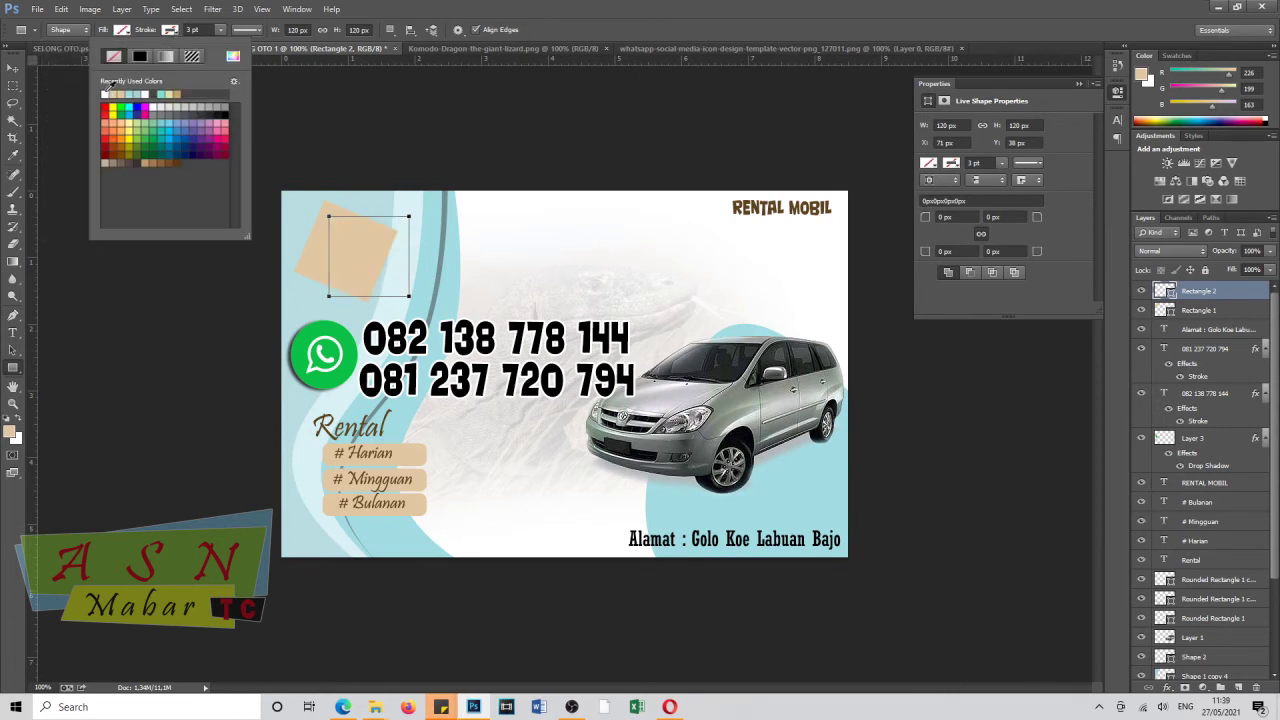
{"action": "left_click", "coordinate": [138, 43]}
{"action": "key", "text": "ctrl+t"}
{"action": "mouse_move", "coordinate": [430, 252]}
{"action": "left_mouse_down"}
{"action": "mouse_move", "coordinate": [435, 293]}
{"action": "mouse_move", "coordinate": [440, 236]}
{"action": "mouse_move", "coordinate": [379, 247]}
{"action": "left_mouse_up"}
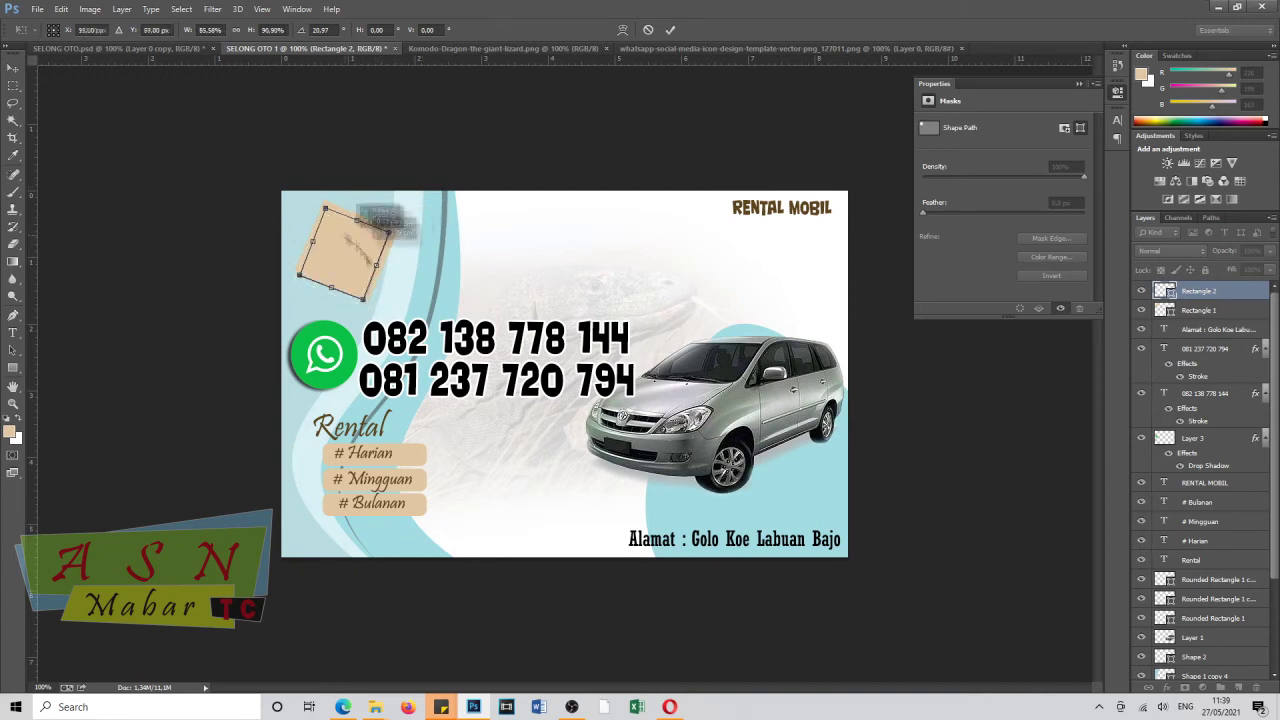
{"action": "key", "text": "Return"}
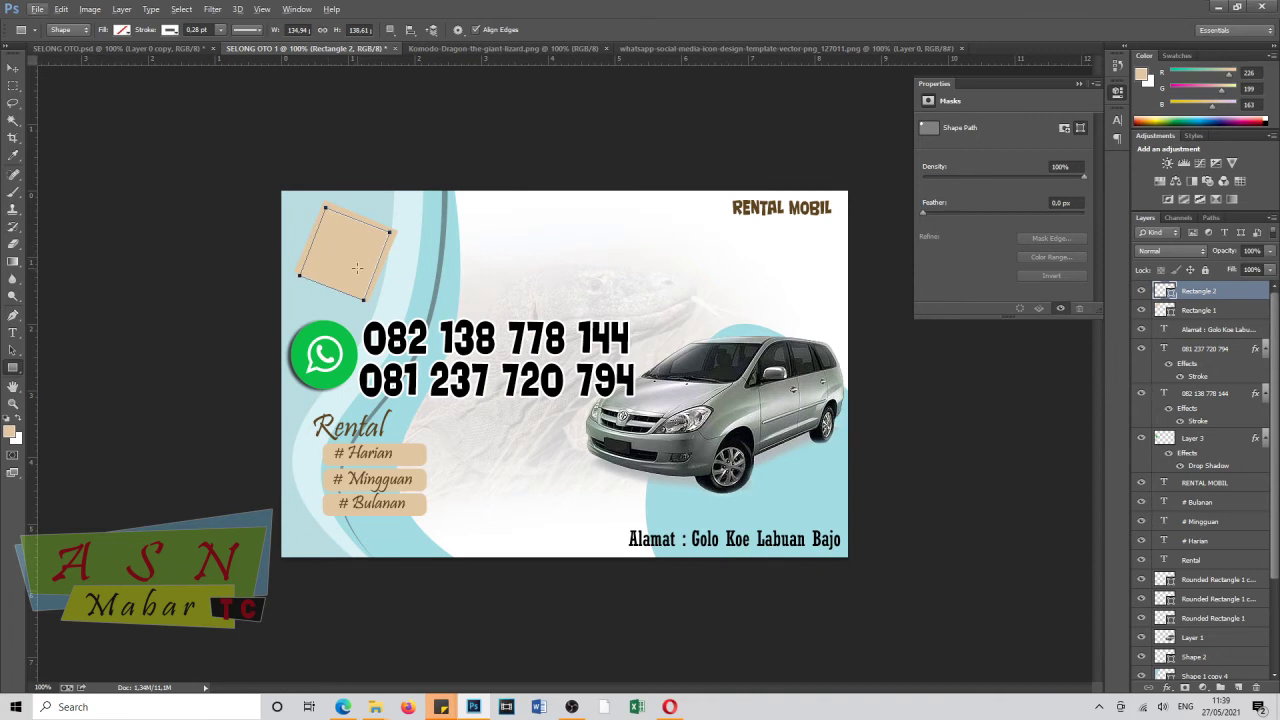
Duplicate the layer twice, then delete the extra copies and dismiss the error messages.
{"action": "left_click", "coordinate": [1240, 685]}
{"action": "key", "text": "v"}
{"action": "key", "text": "ctrl+j"}
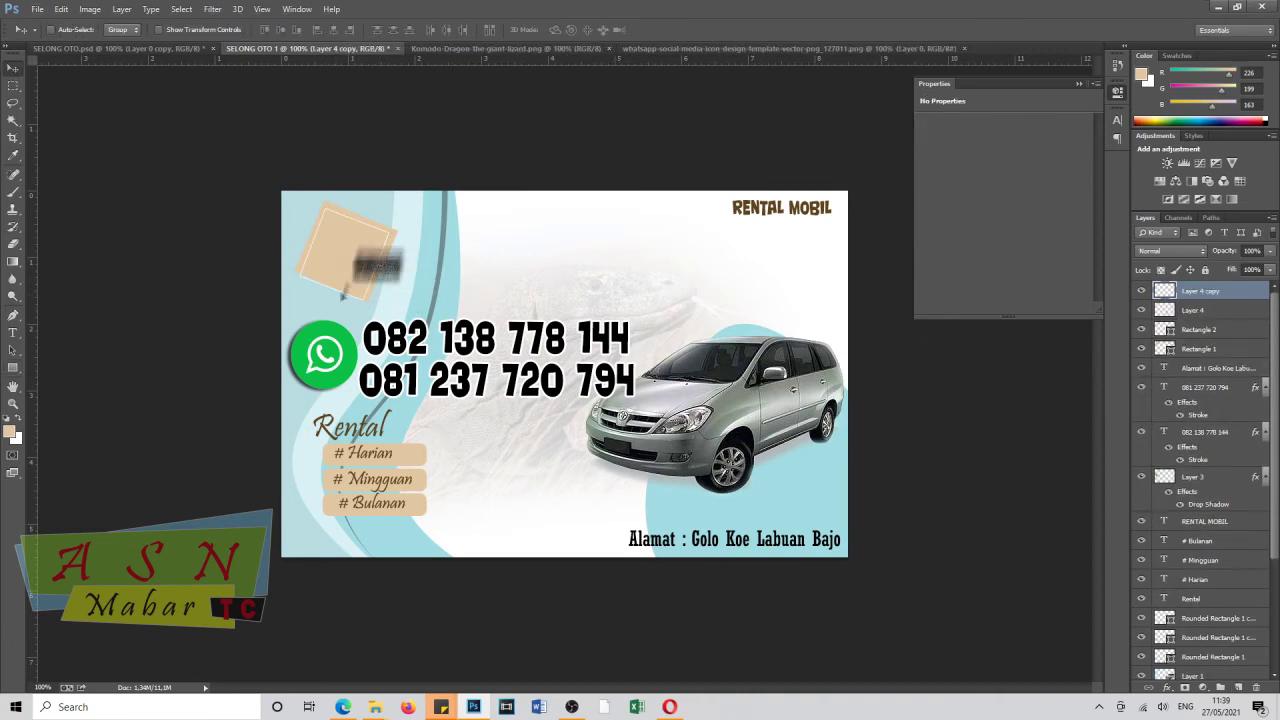
{"action": "key", "text": "ctrl+j"}
{"action": "left_click", "coordinate": [1141, 291]}
{"action": "left_click", "coordinate": [1200, 310], "text": "shift"}
{"action": "key", "text": "Delete"}
{"action": "left_click", "coordinate": [640, 268]}
{"action": "left_click", "coordinate": [637, 258]}
{"action": "left_click", "coordinate": [640, 268]}
{"action": "left_click", "coordinate": [637, 258]}
Delete the leftover empty layer and tilt the tan square.
{"action": "left_click", "coordinate": [1141, 291]}
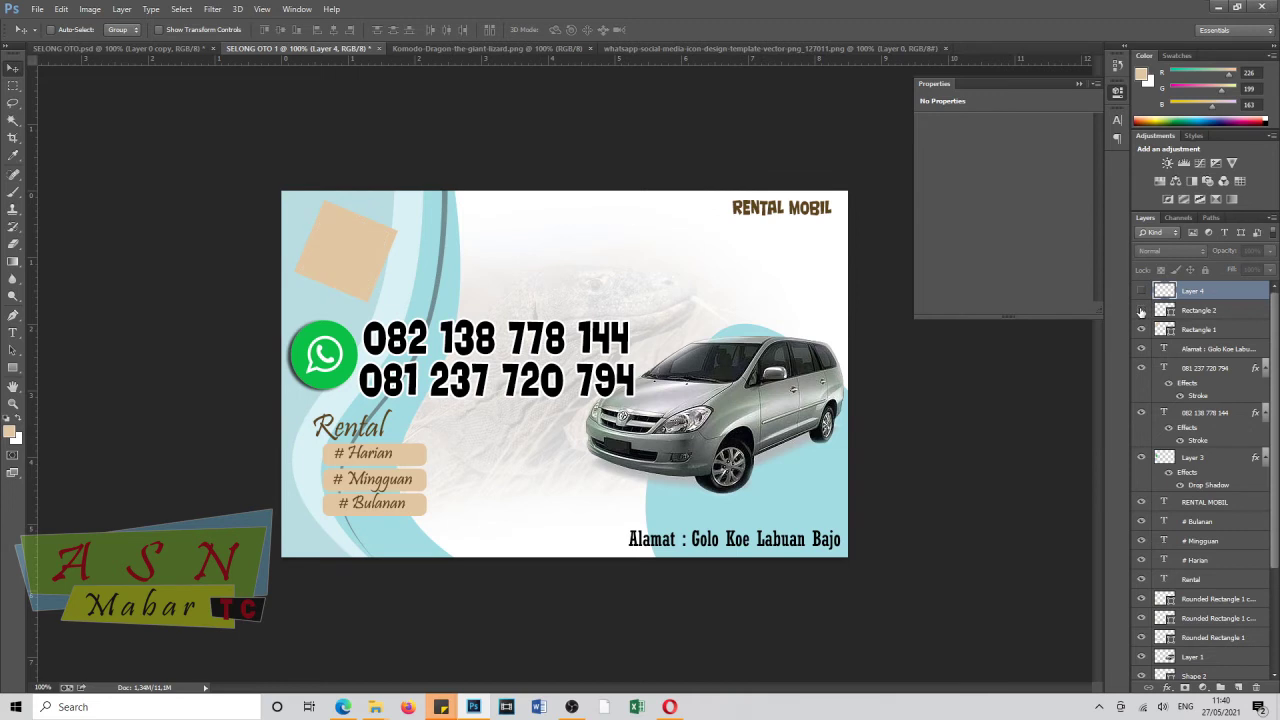
{"action": "key", "text": "Delete"}
{"action": "left_click", "coordinate": [1141, 291]}
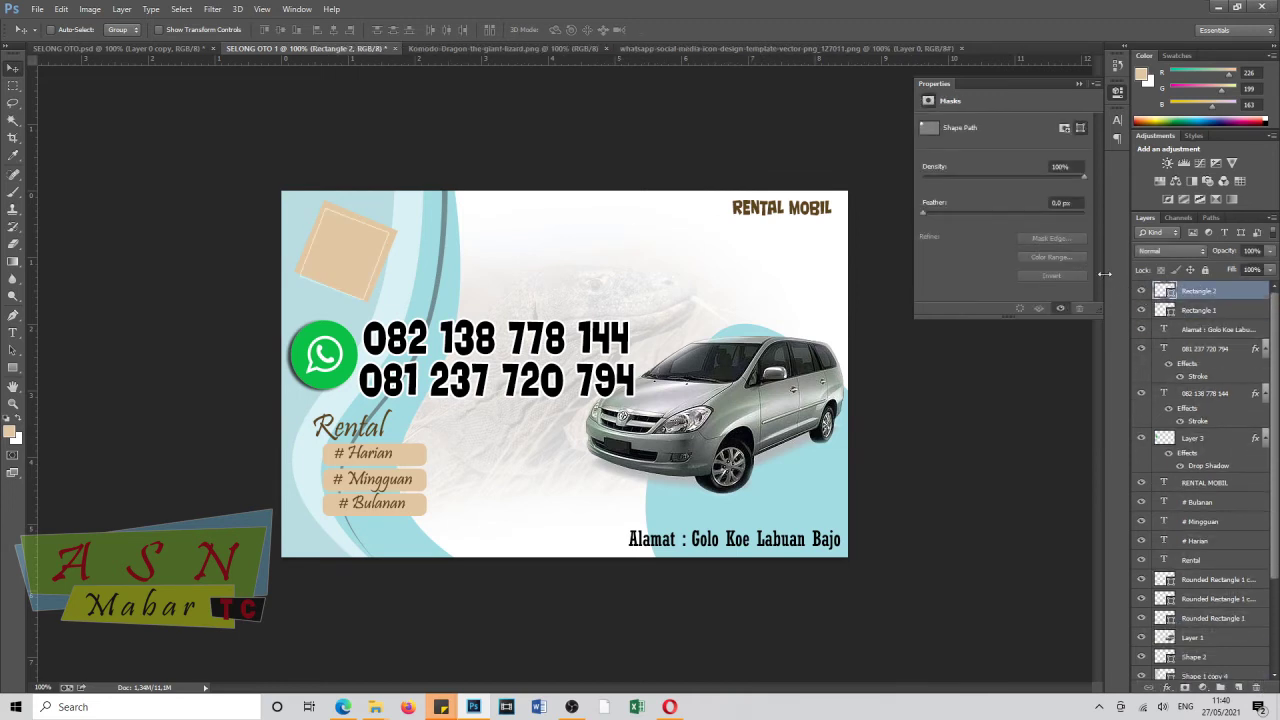
{"action": "key", "text": "ctrl+t"}
{"action": "left_click_drag", "start_coordinate": [390, 279], "coordinate": [445, 237]}
{"action": "key", "text": "Return"}
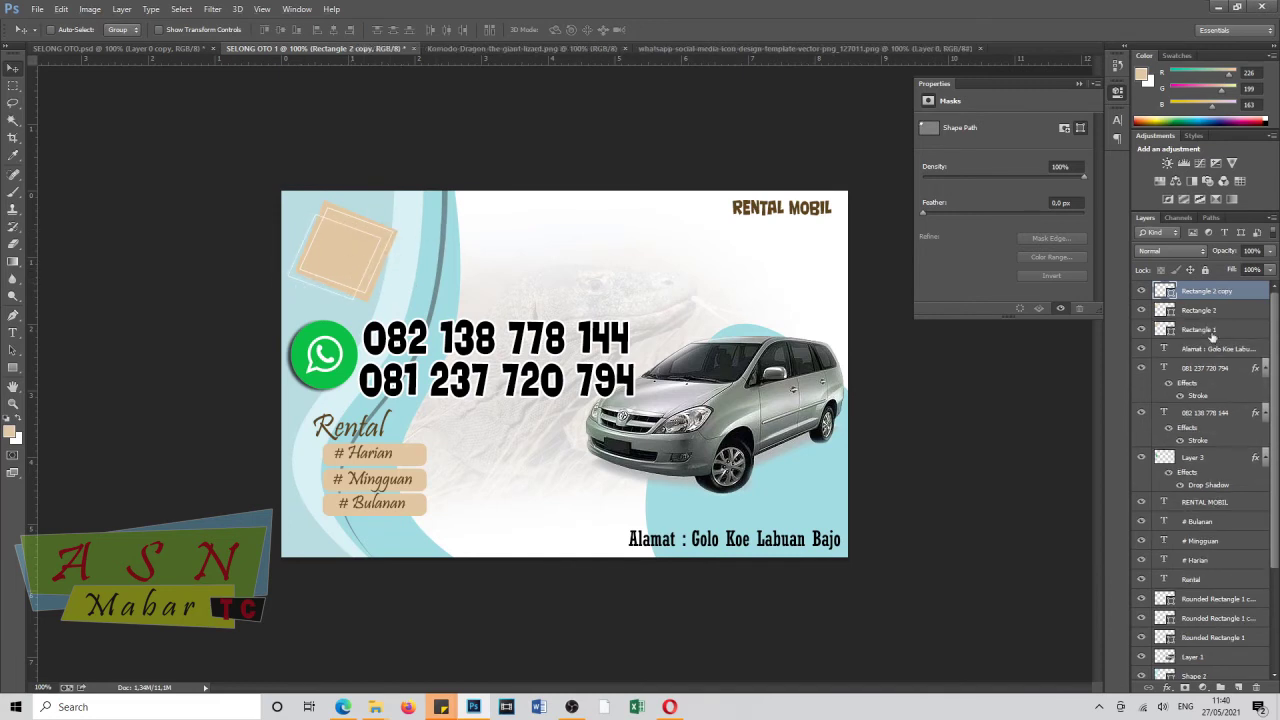
Draw a wide beige-filled rectangle to the right of the tilted squares.
{"action": "left_click_drag", "start_coordinate": [13, 368], "coordinate": [70, 366]}
{"action": "left_click_drag", "start_coordinate": [364, 234], "coordinate": [506, 282]}
{"action": "left_click", "coordinate": [124, 30]}
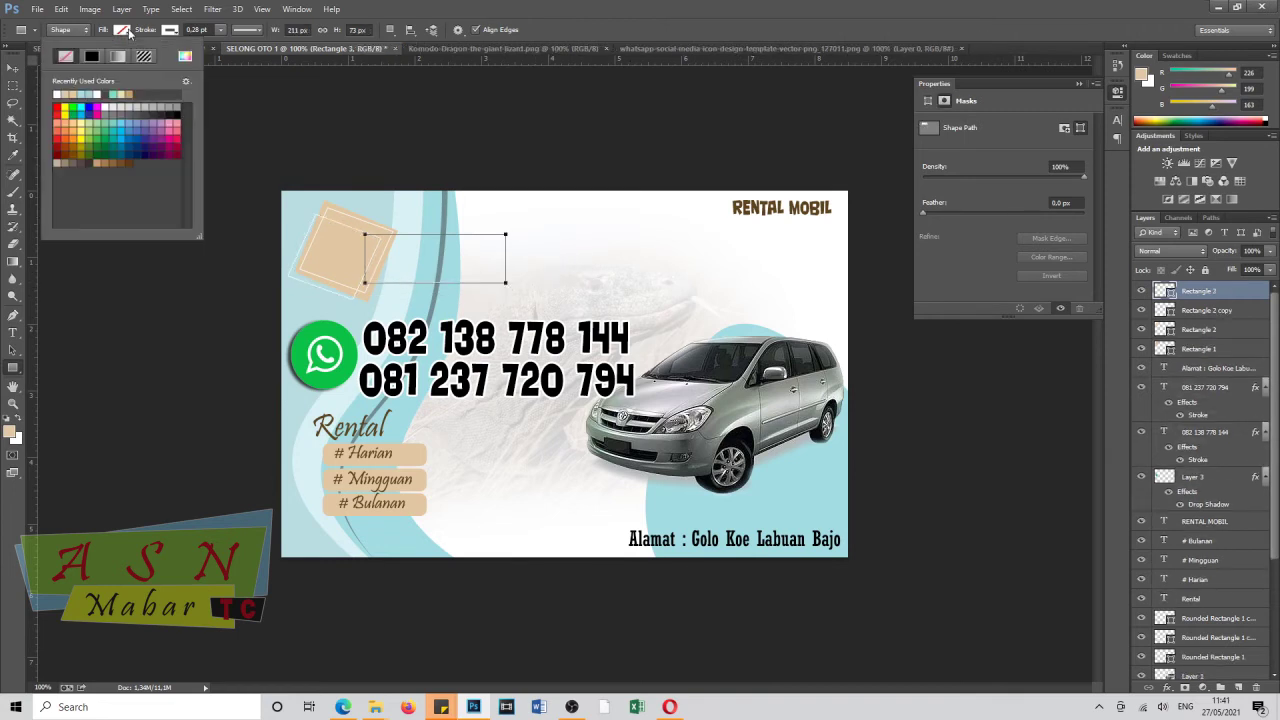
{"action": "left_click", "coordinate": [58, 94]}
{"action": "key", "text": "Return"}
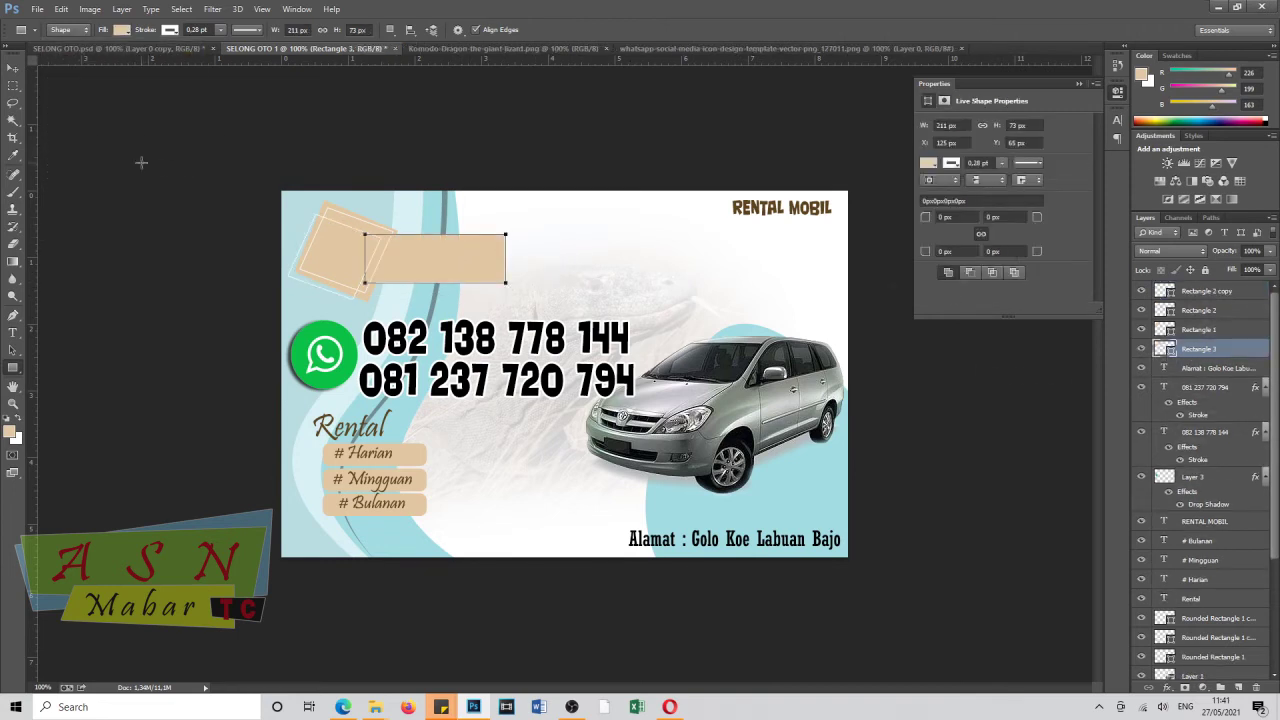
Draw a matching rectangle over it with no fill as an outline frame.
{"action": "left_click_drag", "start_coordinate": [369, 237], "coordinate": [502, 280]}
{"action": "left_click", "coordinate": [124, 30]}
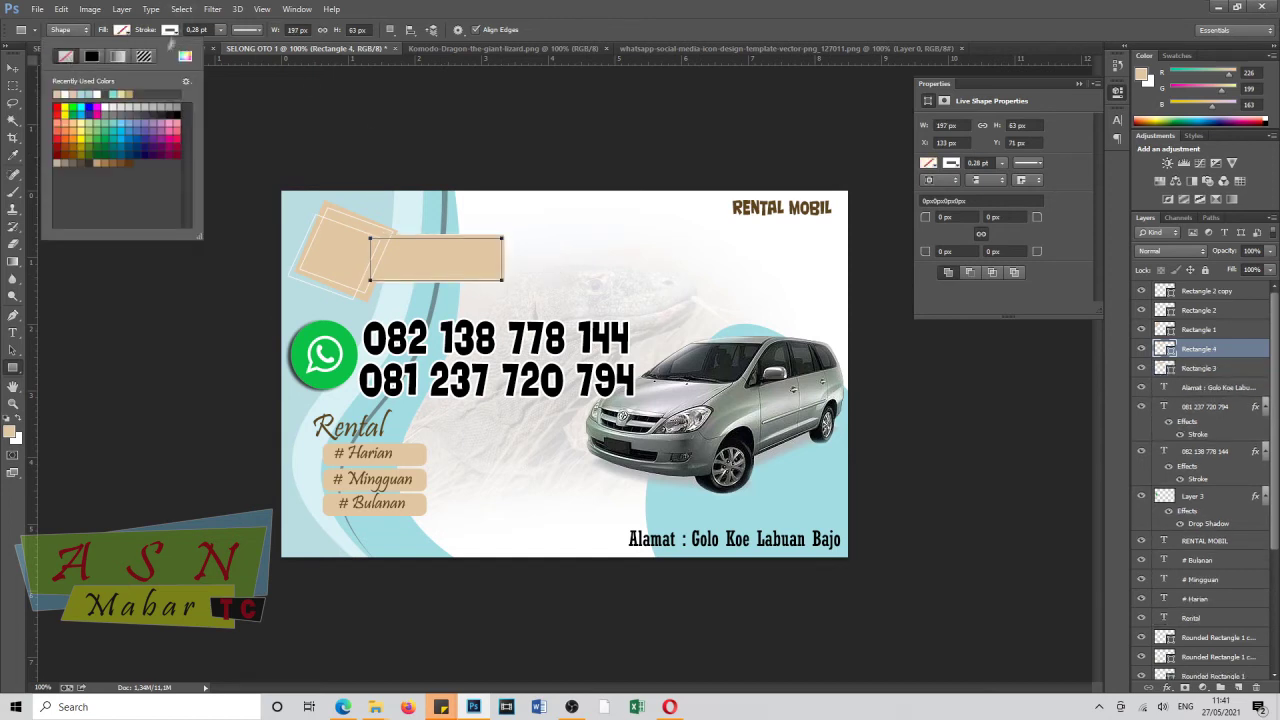
{"action": "left_click", "coordinate": [57, 58]}
{"action": "key", "text": "Return"}
Select both the bar and frame together and stretch them wider to the right.
{"action": "key", "text": "v"}
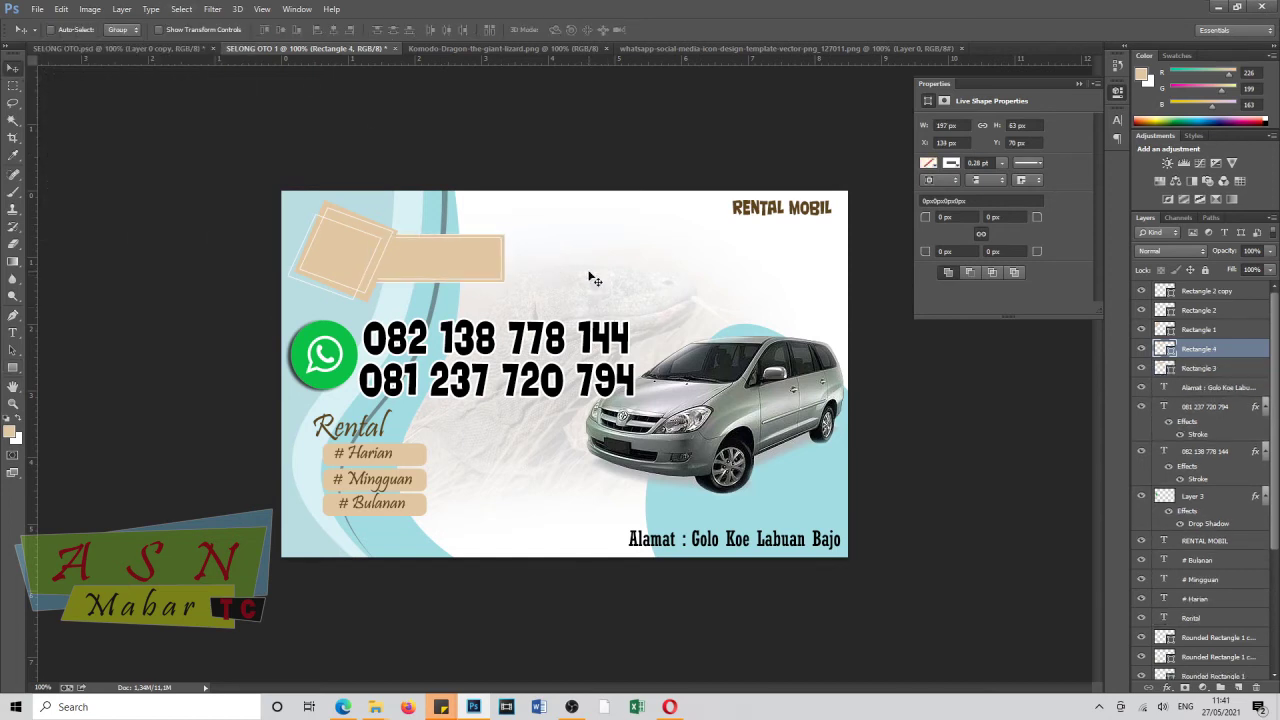
{"action": "left_click", "coordinate": [1210, 372], "text": "shift"}
{"action": "key", "text": "ctrl+t"}
{"action": "left_click_drag", "start_coordinate": [508, 259], "coordinate": [545, 265]}
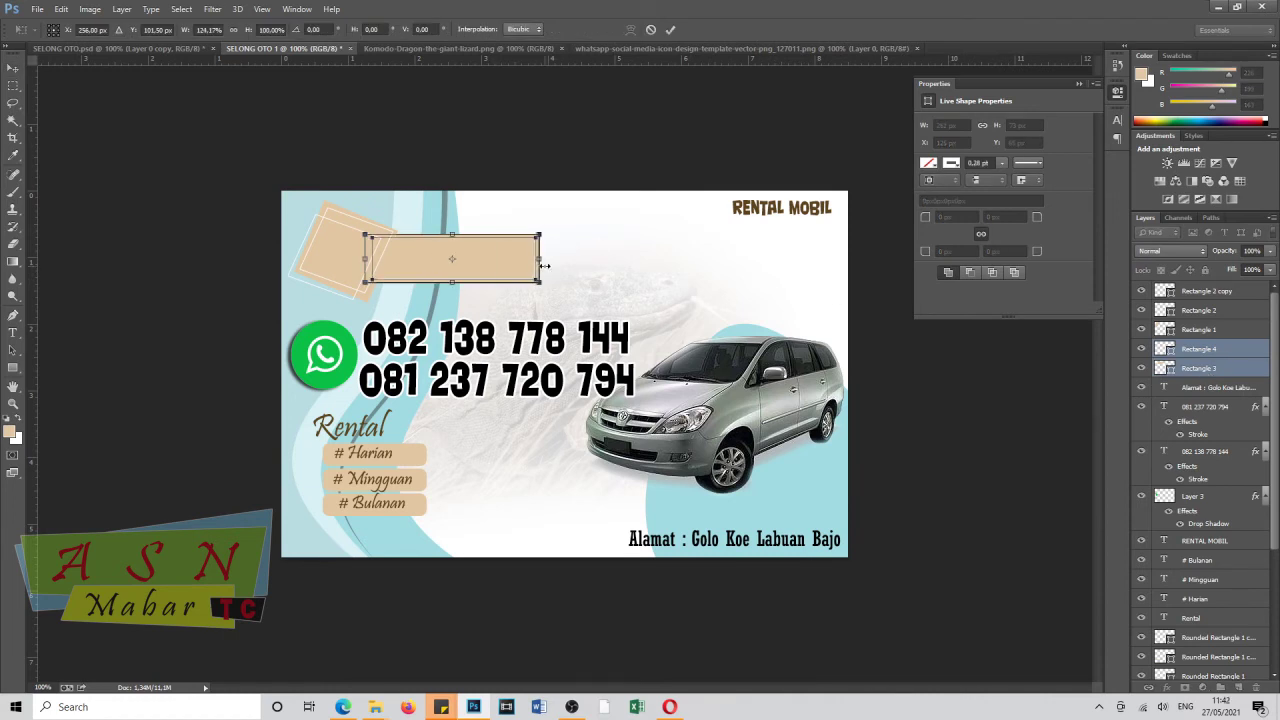
{"action": "left_click", "coordinate": [13, 67]}
{"action": "left_click", "coordinate": [604, 258]}
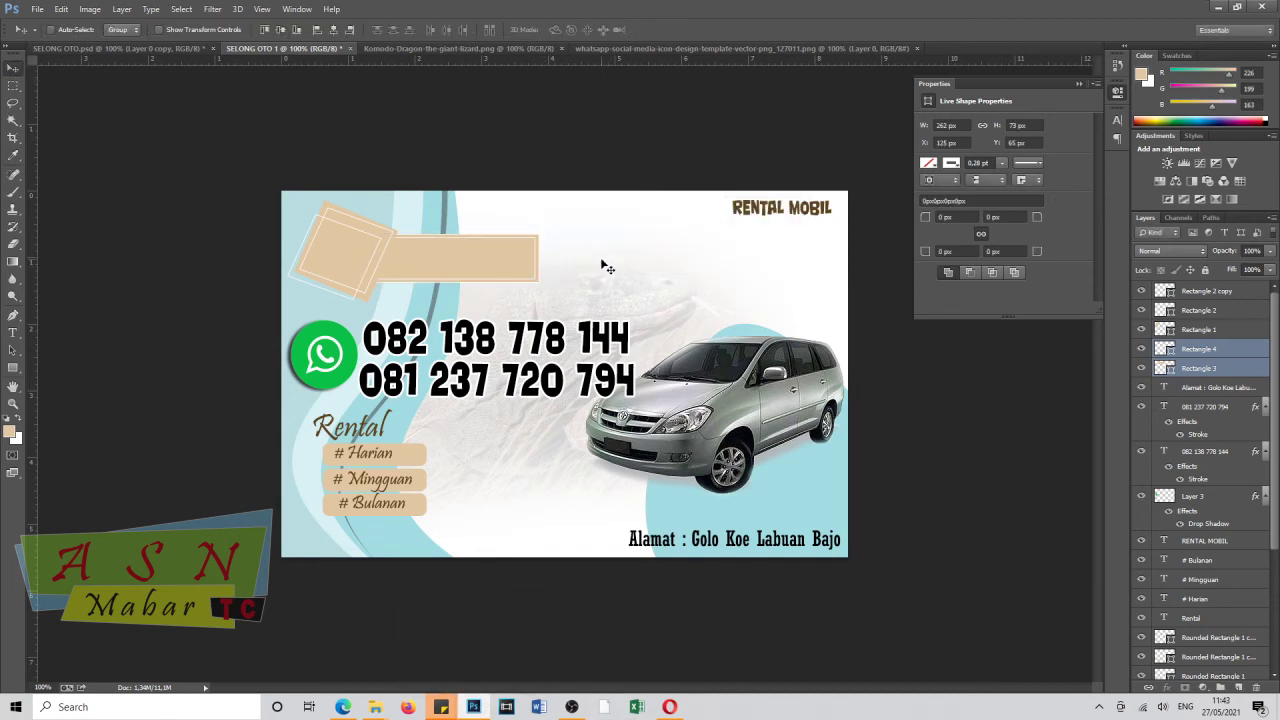
Draw a thin strip over the beige bar and tilt it clockwise.
{"action": "left_click", "coordinate": [1225, 370]}
{"action": "key", "text": "u"}
{"action": "mouse_move", "coordinate": [411, 303]}
{"action": "left_mouse_down"}
{"action": "mouse_move", "coordinate": [425, 280]}
{"action": "mouse_move", "coordinate": [405, 219]}
{"action": "mouse_move", "coordinate": [478, 212]}
{"action": "left_mouse_up"}
{"action": "key", "text": "ctrl+t"}
{"action": "key", "text": "Return"}
{"action": "key", "text": "v"}
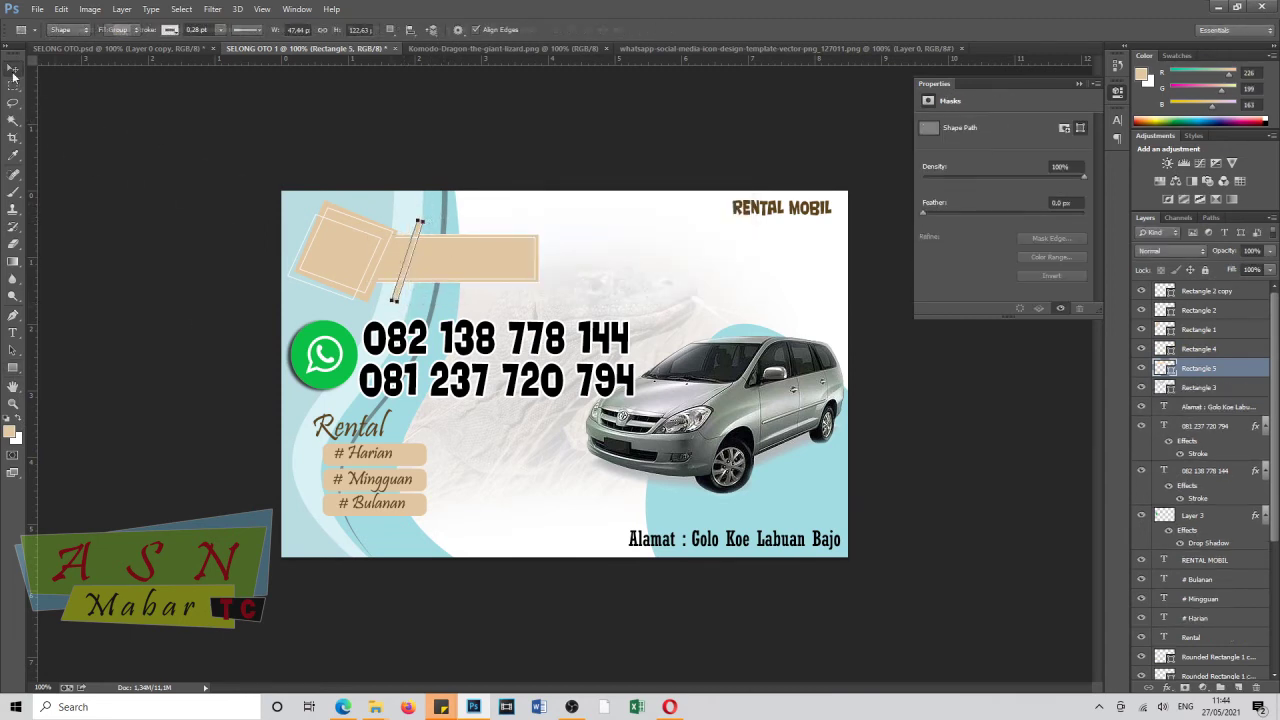
{"action": "left_click_drag", "start_coordinate": [407, 260], "coordinate": [403, 259]}
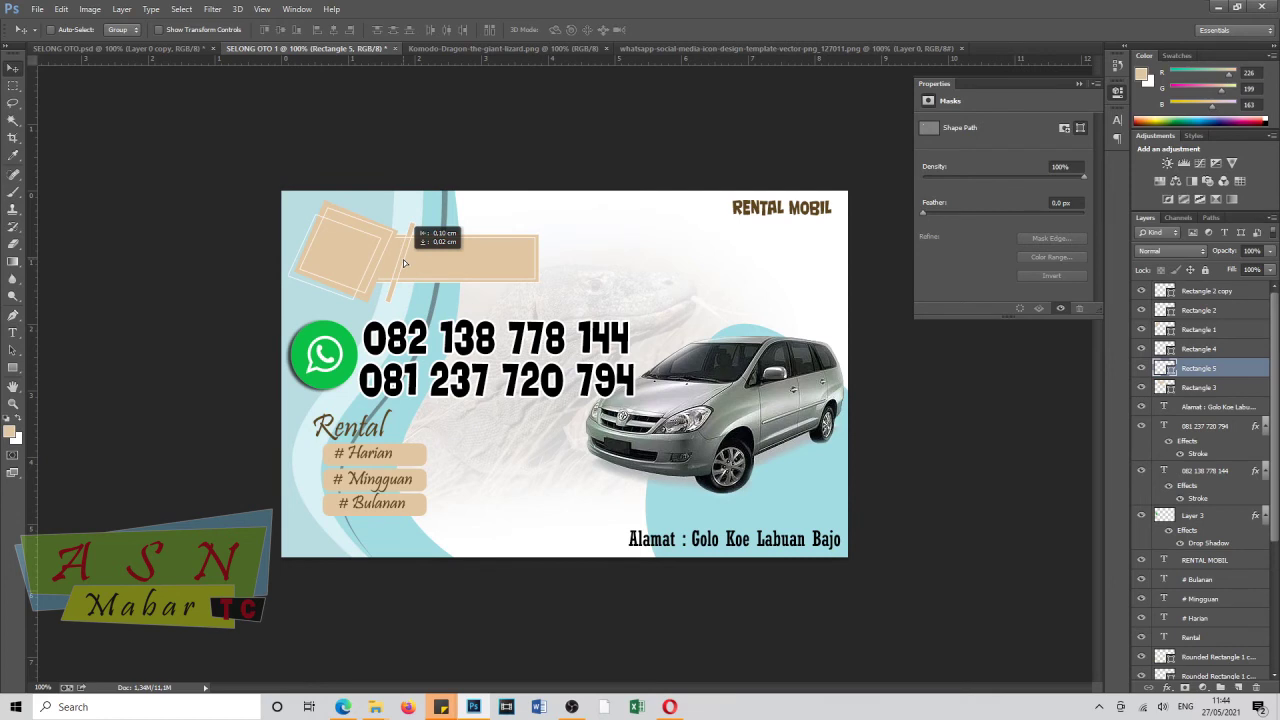
Move the strip's layer below the beige bar and Alt-drag a copy slightly lower.
{"action": "key", "text": "u"}
{"action": "left_click", "coordinate": [170, 30]}
{"action": "left_click_drag", "start_coordinate": [1203, 372], "coordinate": [1205, 398]}
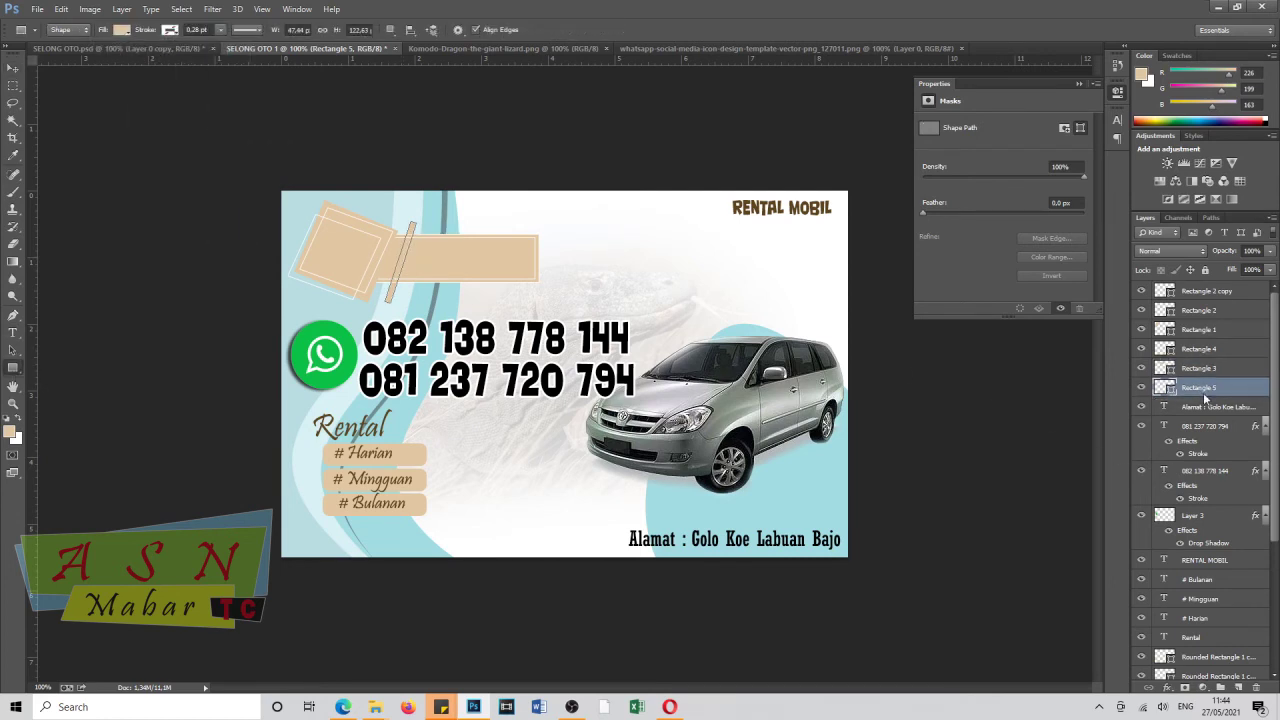
{"action": "key", "text": "v"}
{"action": "left_click_drag", "start_coordinate": [402, 245], "coordinate": [411, 310]}
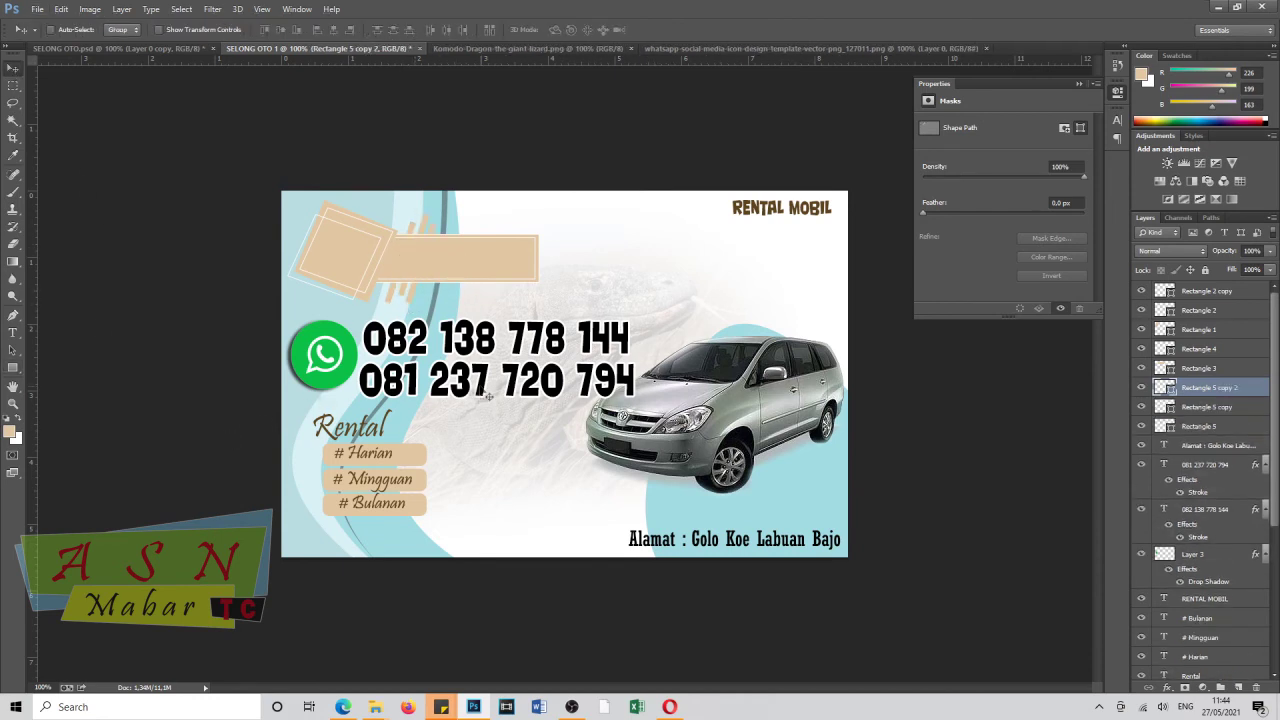
Select all the beige rectangle layers and nudge the cluster slightly down.
{"action": "left_click", "coordinate": [1207, 291]}
{"action": "left_click", "coordinate": [1199, 426], "text": "shift"}
{"action": "left_click_drag", "start_coordinate": [362, 262], "coordinate": [340, 272]}
{"action": "key", "text": "Down"}
{"action": "key", "text": "Down"}
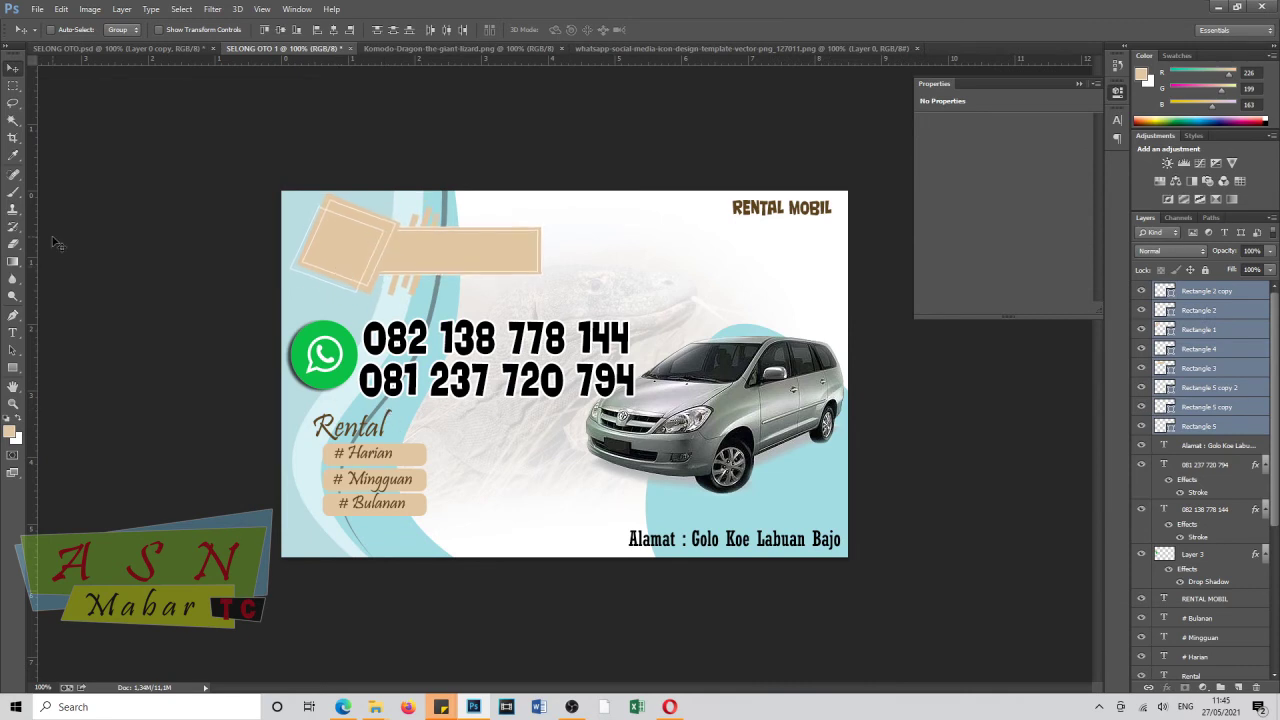
Place a letter S on the tilted square and enlarge it to 24 pt.
{"action": "key", "text": "t"}
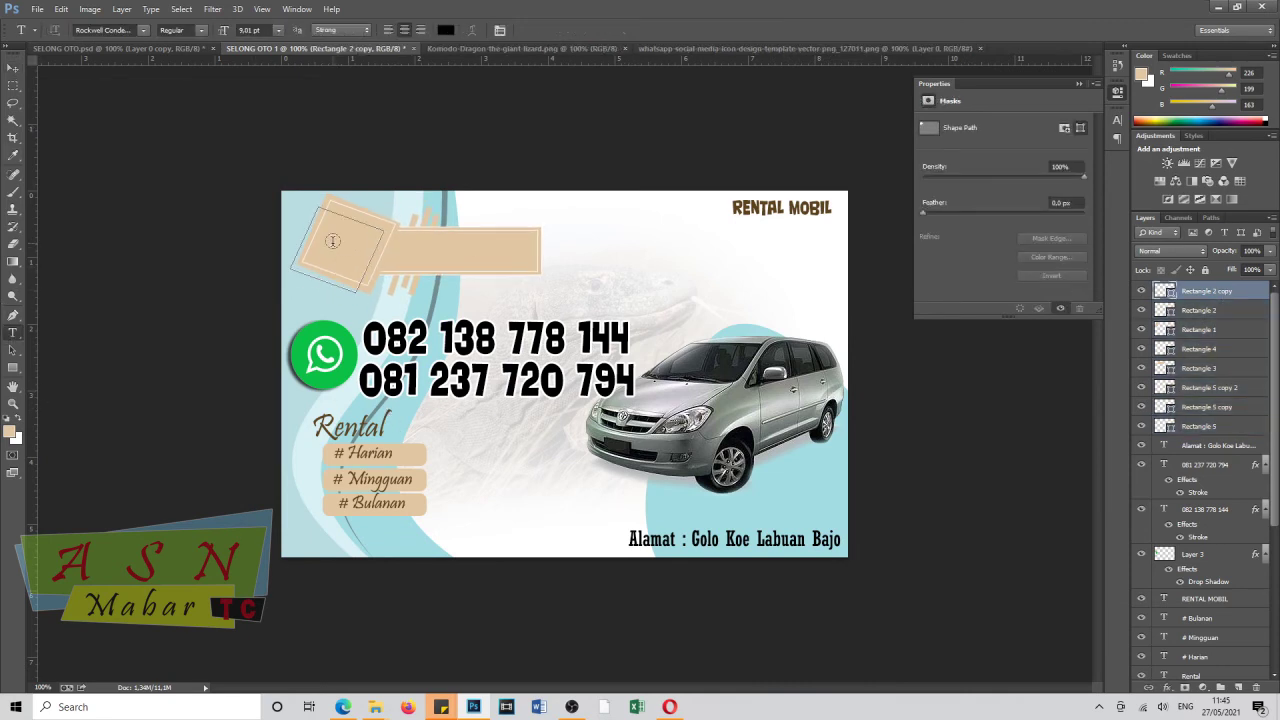
{"action": "left_click", "coordinate": [336, 246]}
{"action": "left_click", "coordinate": [427, 226]}
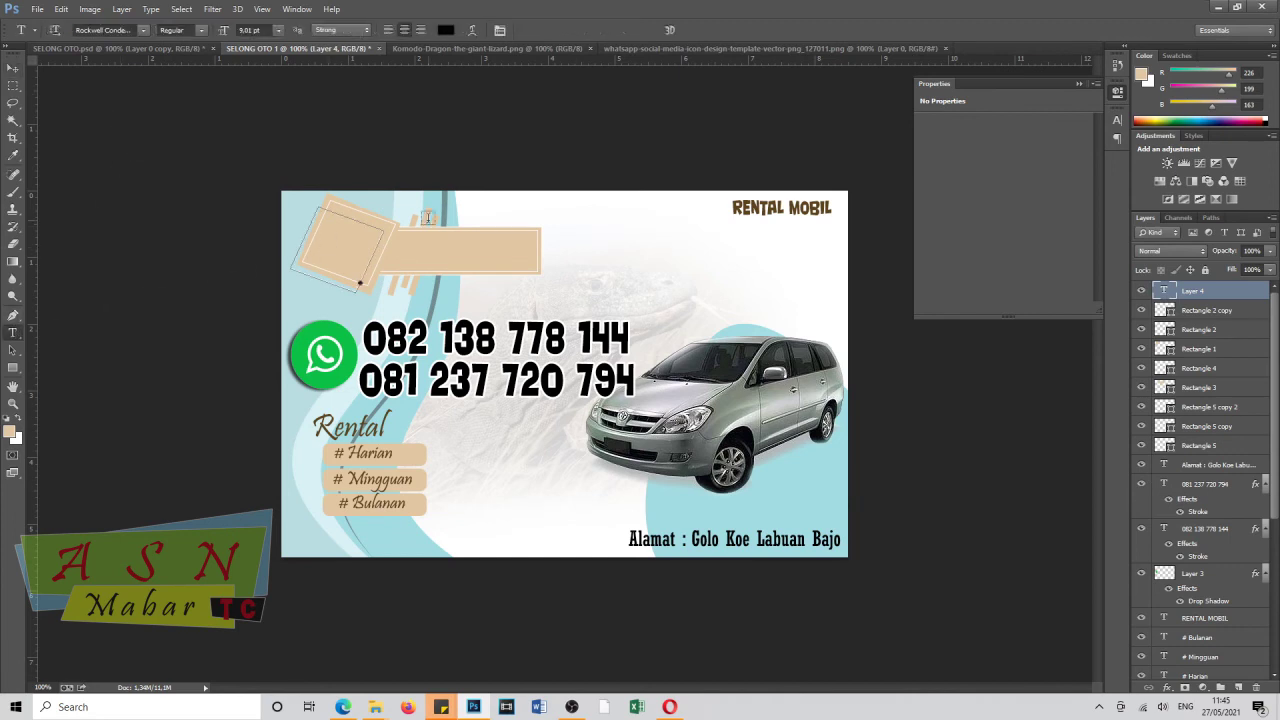
{"action": "left_click", "coordinate": [430, 218]}
{"action": "left_click_drag", "start_coordinate": [441, 242], "coordinate": [331, 247]}
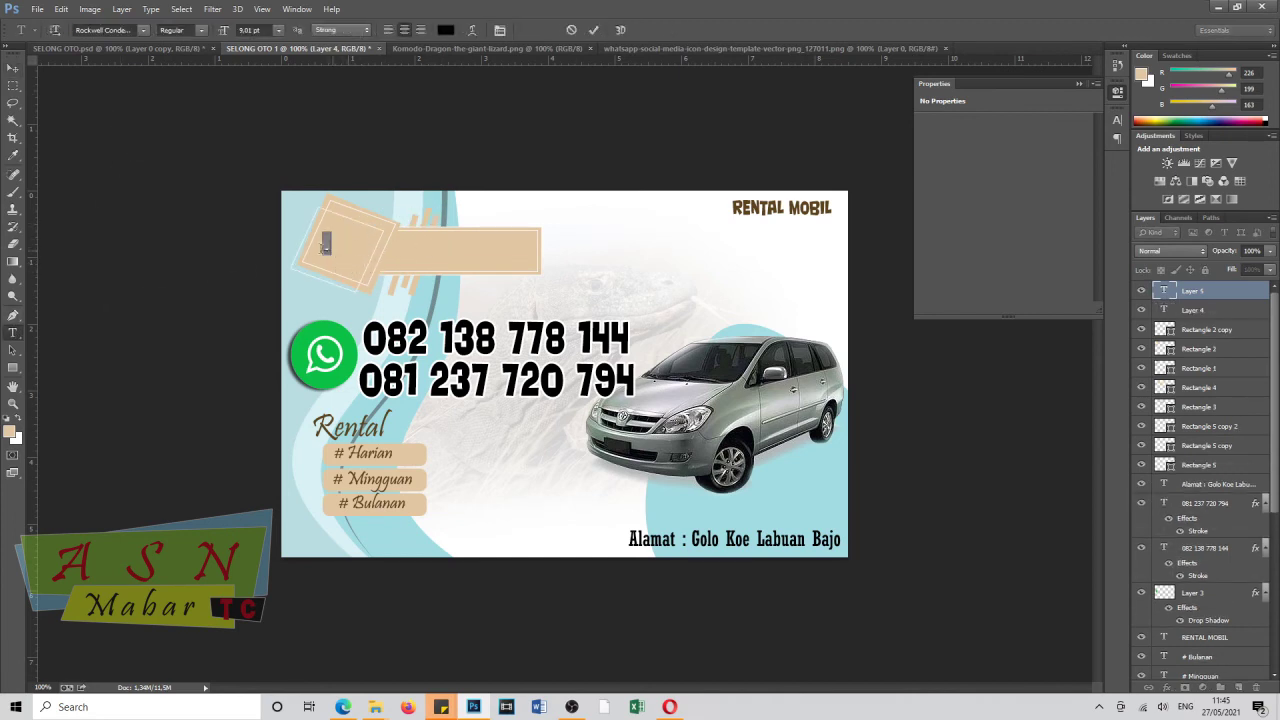
{"action": "left_click_drag", "start_coordinate": [222, 33], "coordinate": [229, 35]}
{"action": "left_click", "coordinate": [13, 67]}
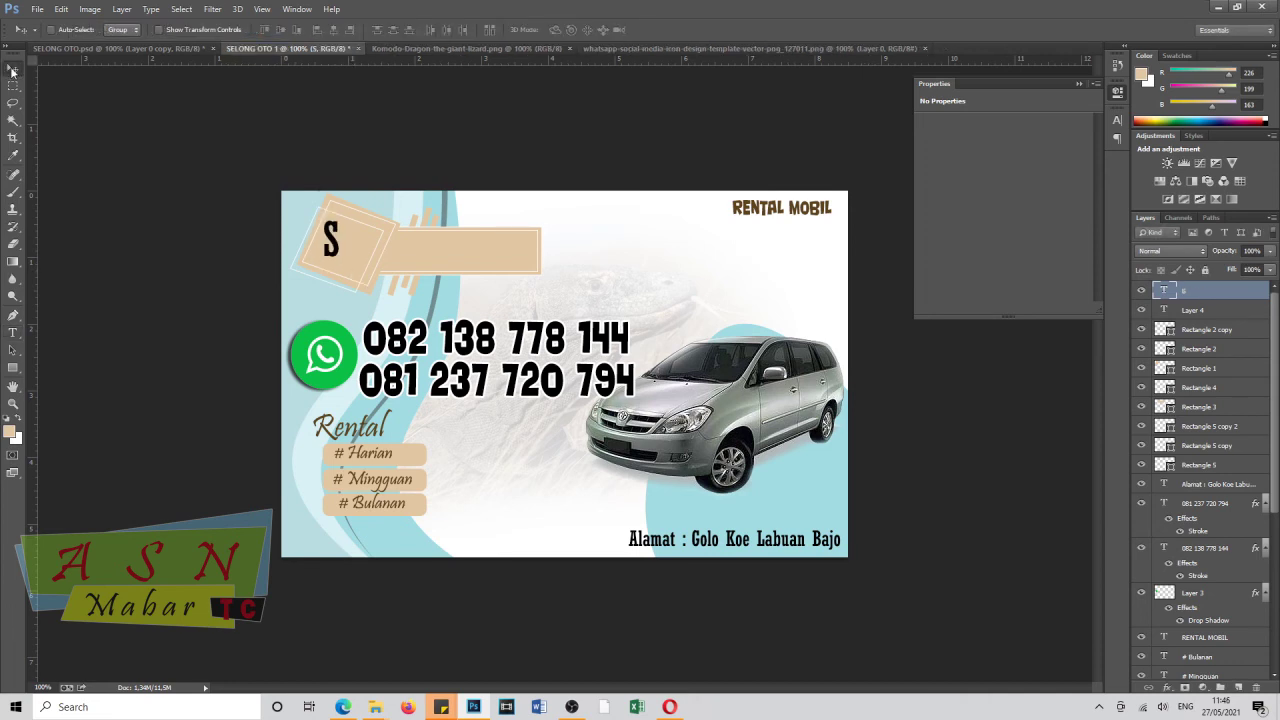
{"action": "key", "text": "t"}
{"action": "double_click", "coordinate": [340, 262]}
{"action": "key", "text": "ctrl+shift+period"}
{"action": "key", "text": "ctrl+shift+period"}
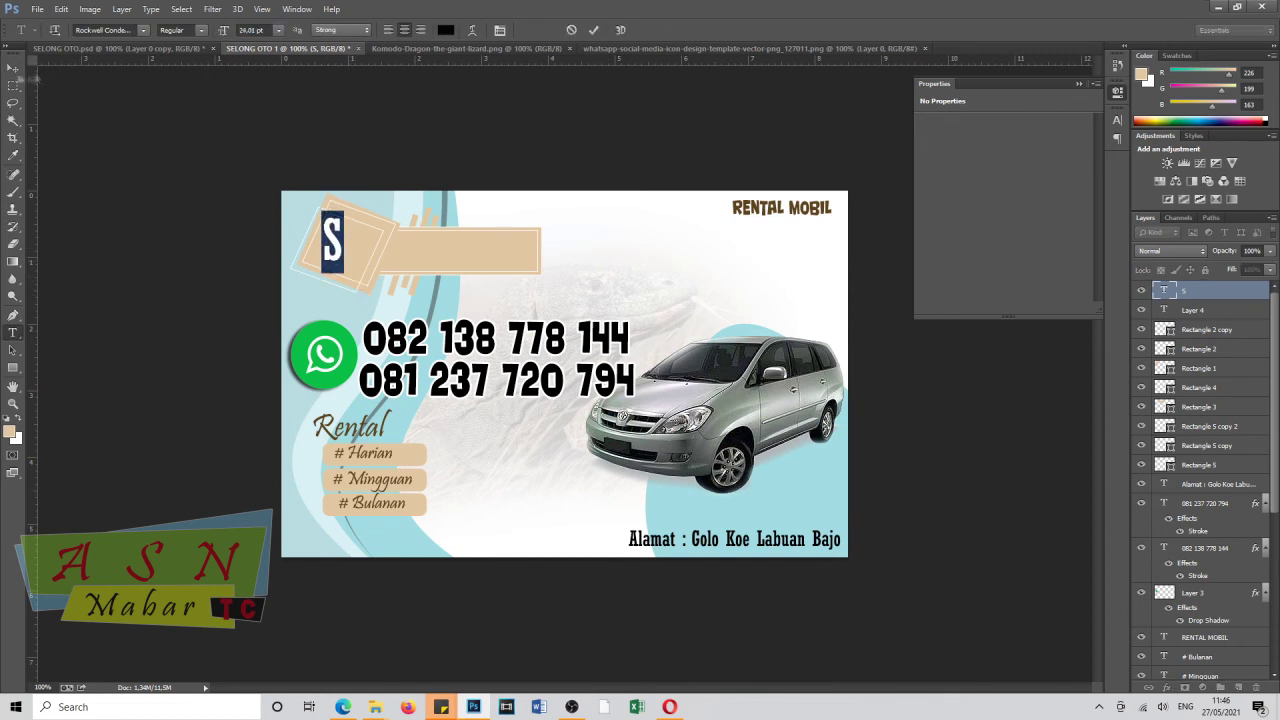
{"action": "left_click", "coordinate": [13, 68]}
Add a white letter O on the square with its layer beneath the S.
{"action": "key", "text": "t"}
{"action": "left_click", "coordinate": [348, 264]}
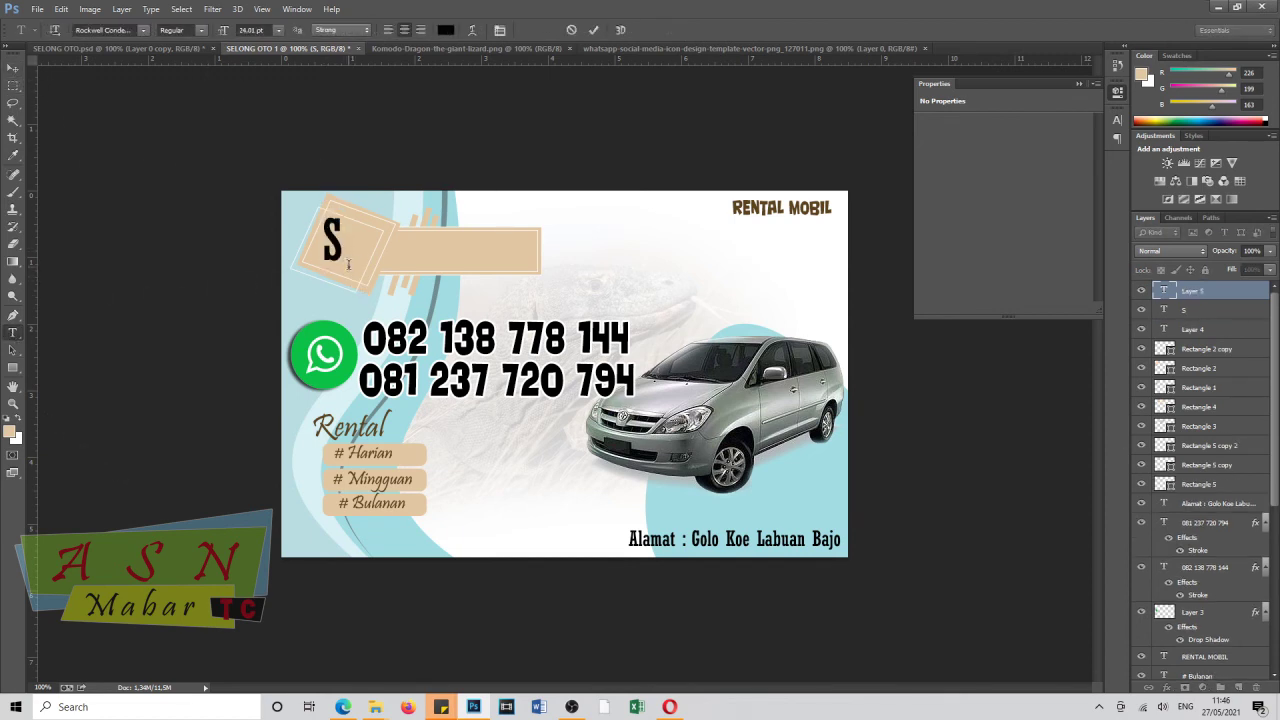
{"action": "type", "text": "O"}
{"action": "key", "text": "ctrl+a"}
{"action": "left_click", "coordinate": [446, 30]}
{"action": "left_click", "coordinate": [322, 468]}
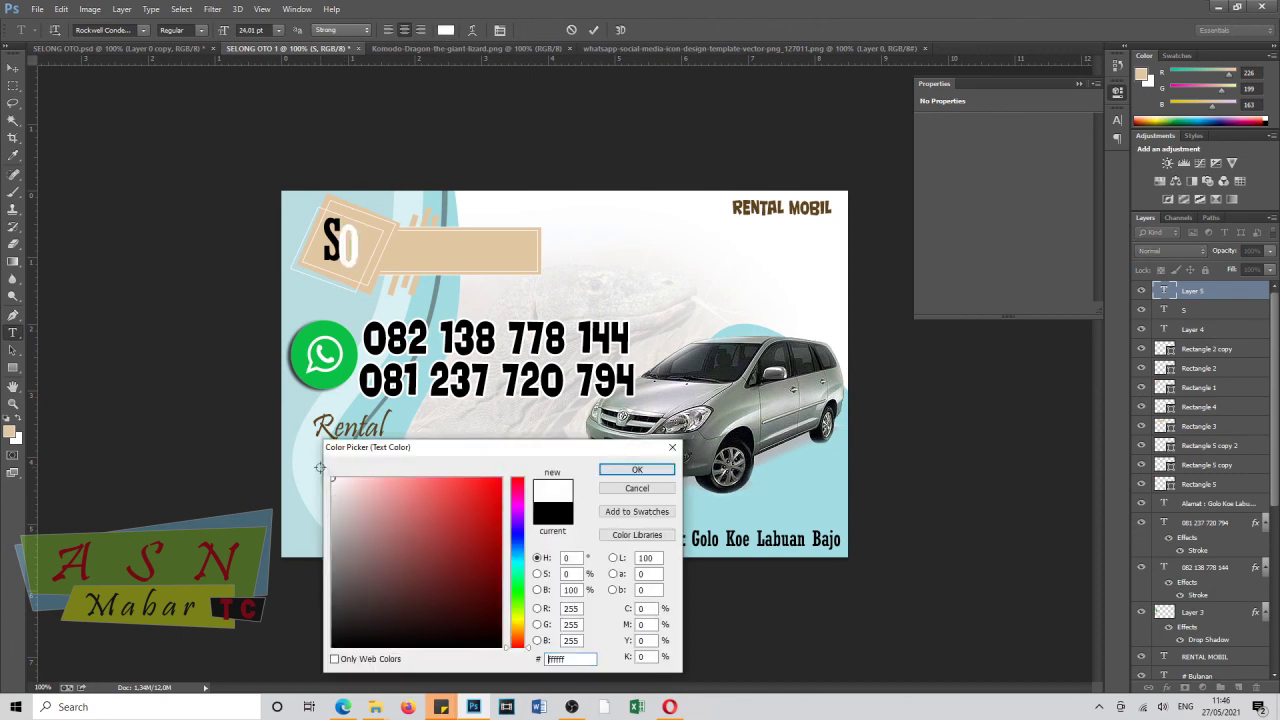
{"action": "left_click", "coordinate": [640, 472]}
{"action": "left_click", "coordinate": [13, 68]}
{"action": "left_click_drag", "start_coordinate": [1190, 310], "coordinate": [1194, 318]}
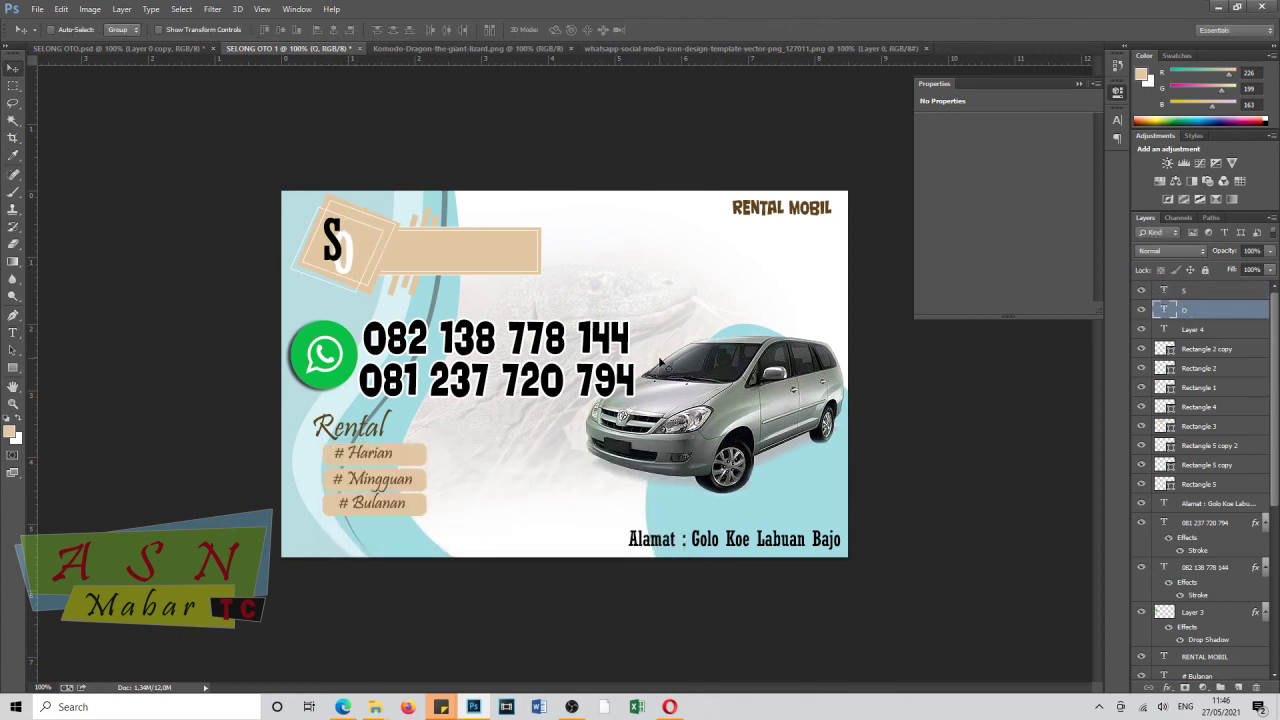
{"action": "left_click", "coordinate": [1199, 292]}
Type 'SelongOto' on the beige bar and reduce it to 16 pt.
{"action": "left_click", "coordinate": [13, 333]}
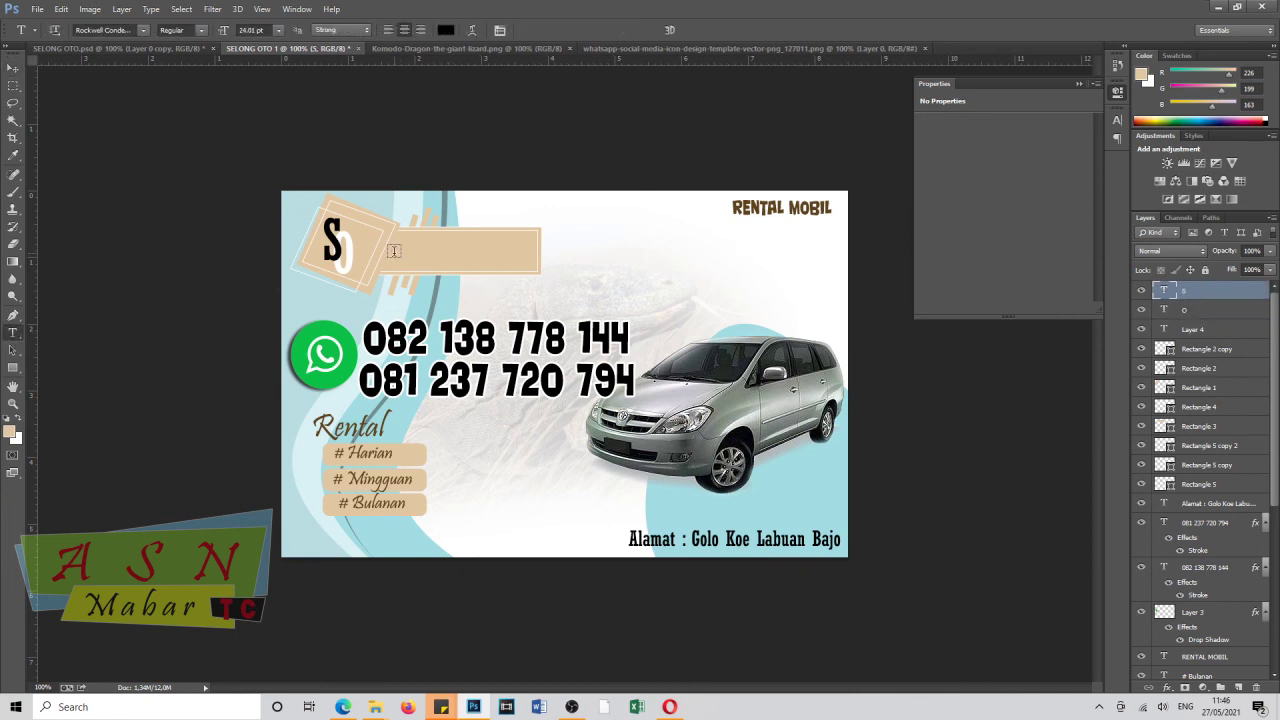
{"action": "left_click", "coordinate": [395, 255]}
{"action": "type", "text": "Selong"}
{"action": "left_click_drag", "start_coordinate": [415, 263], "coordinate": [520, 303]}
{"action": "type", "text": "Oto"}
{"action": "key", "text": "ctrl+a"}
{"action": "left_click_drag", "start_coordinate": [228, 30], "coordinate": [220, 35]}
Recolour the 'Oto' letters of SelongOto to white (ffffff), leaving 'Selong' dark.
{"action": "left_click", "coordinate": [13, 68]}
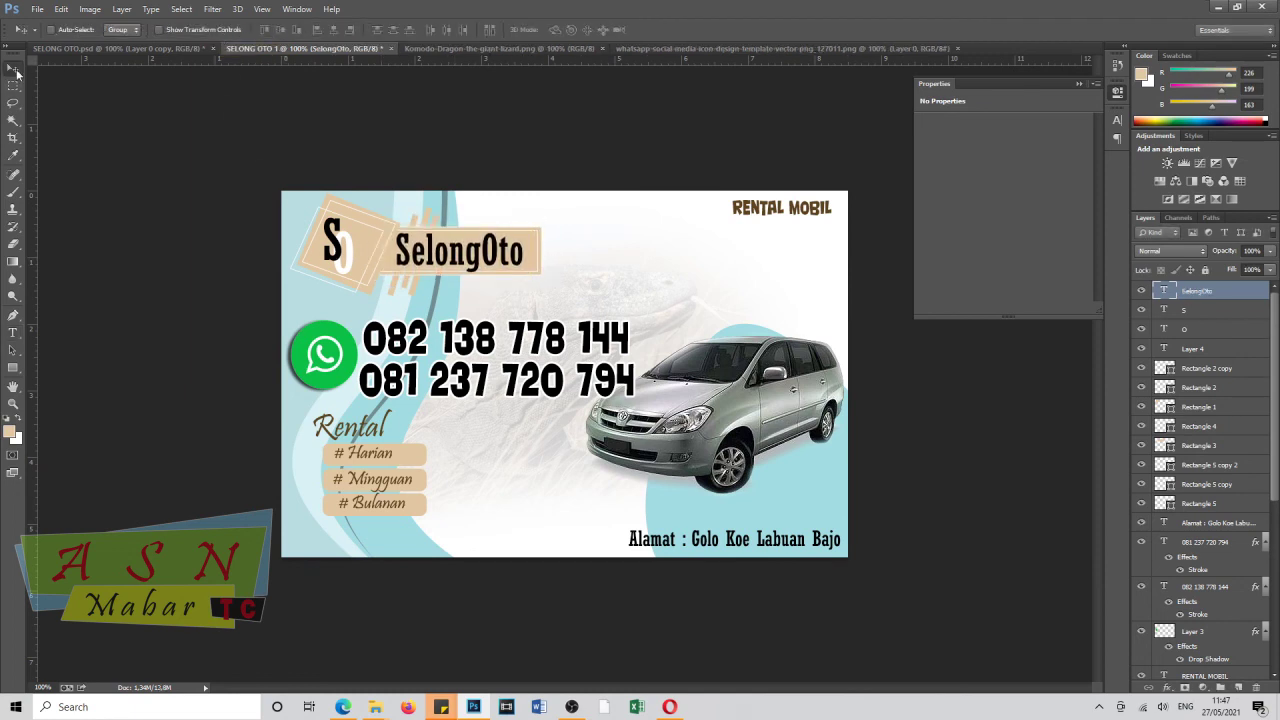
{"action": "left_click", "coordinate": [13, 332]}
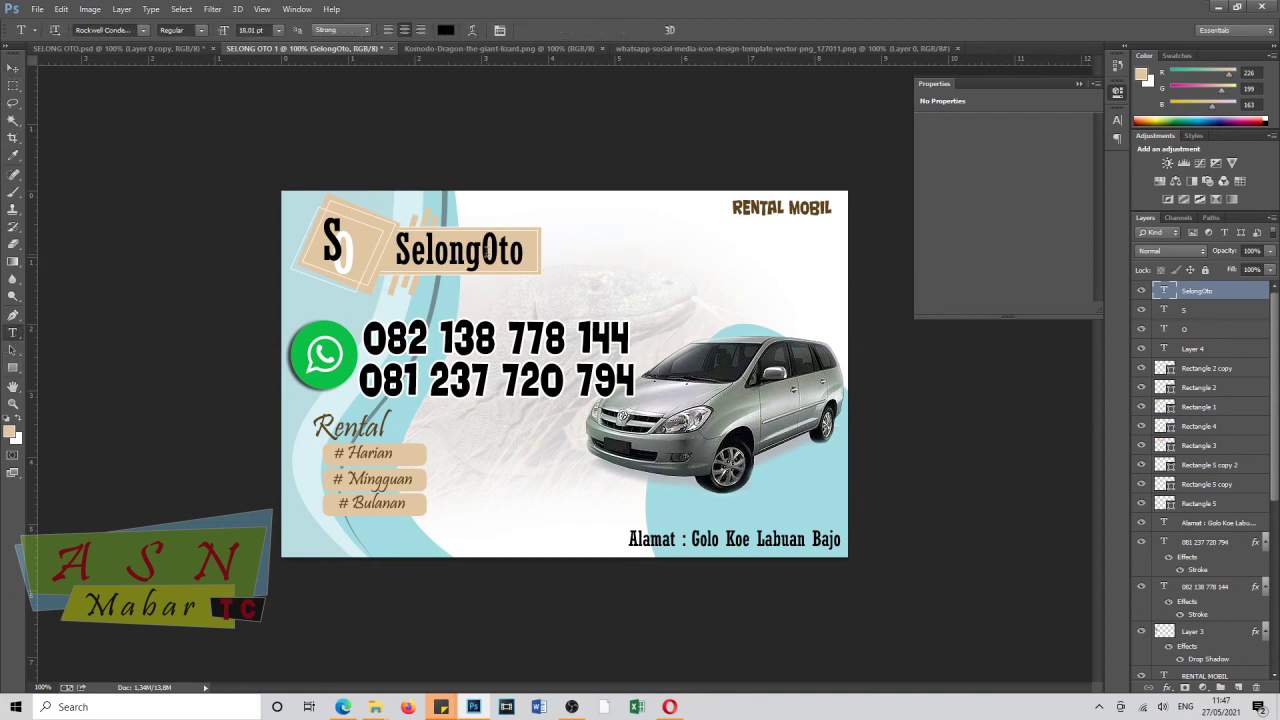
{"action": "left_click_drag", "start_coordinate": [478, 252], "coordinate": [526, 252]}
{"action": "left_click", "coordinate": [442, 33]}
{"action": "type", "text": "ffffff"}
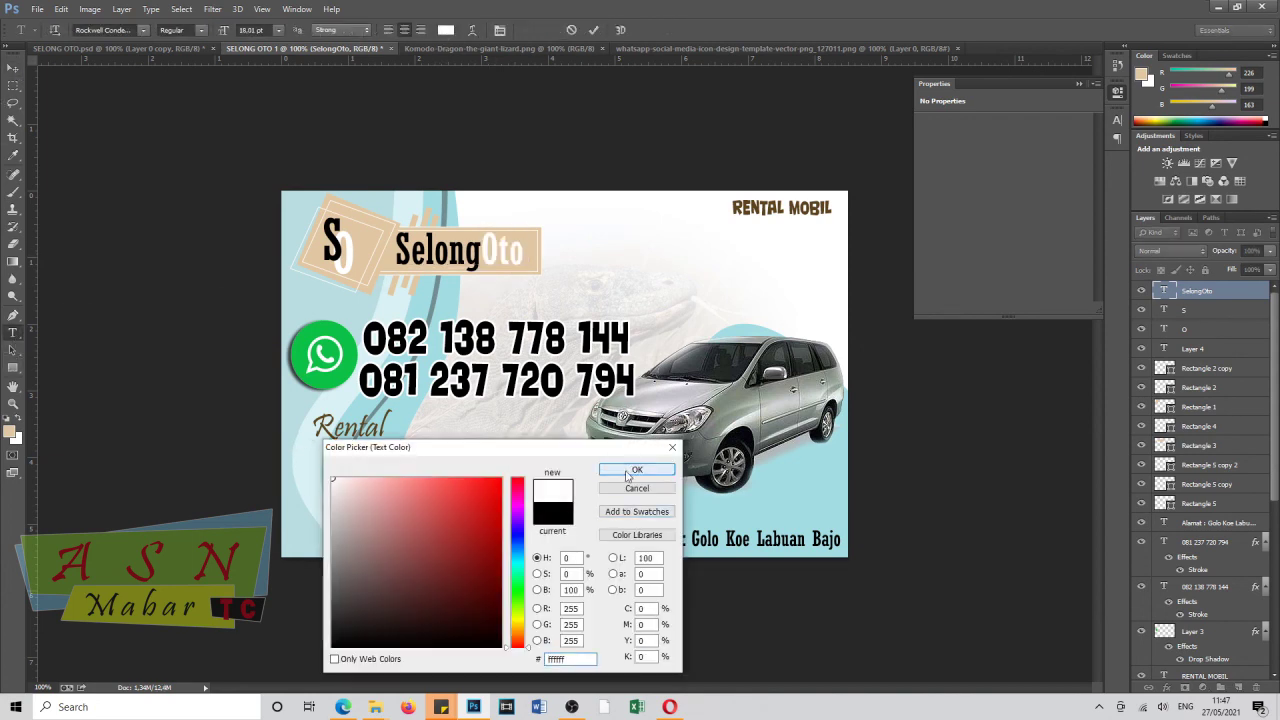
{"action": "left_click", "coordinate": [637, 469]}
{"action": "left_click", "coordinate": [13, 68]}
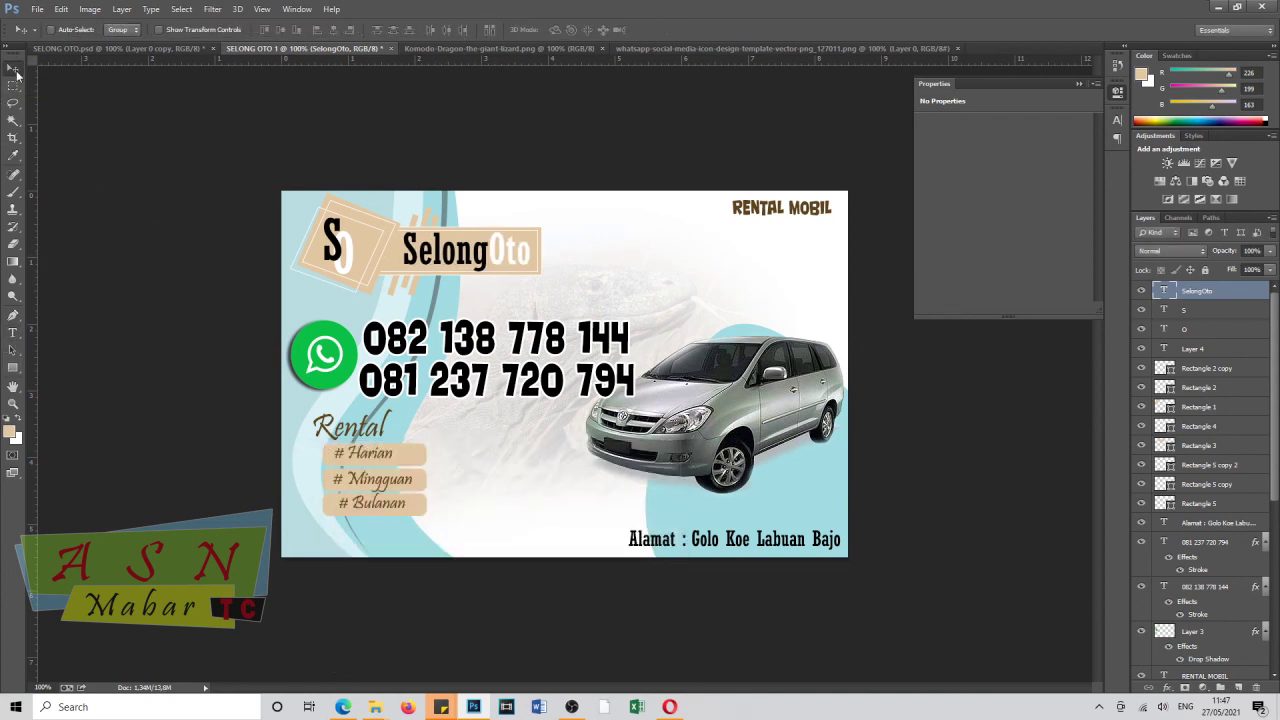
{"action": "key", "text": "t"}
{"action": "left_click", "coordinate": [428, 288]}
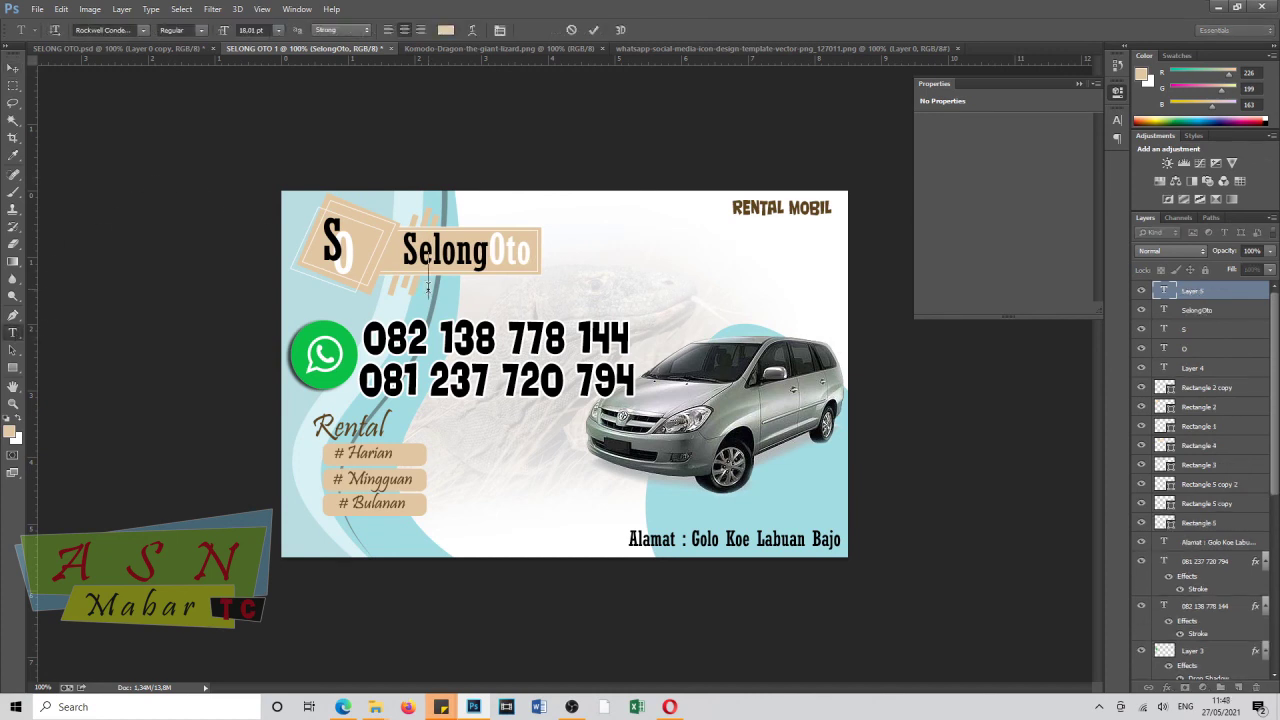
Type the tagline 'Solusi Transportasi Anda' under SelongOto at 6 pt.
{"action": "type", "text": "Solusi Transportasi"}
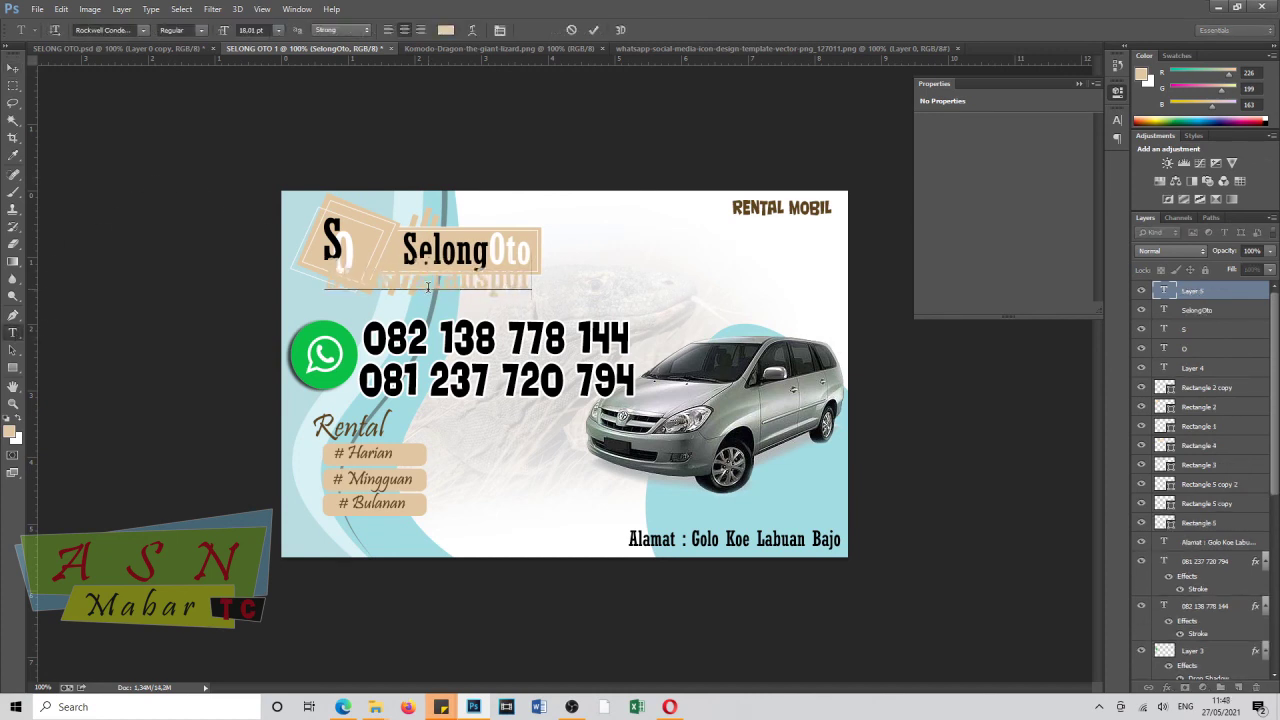
{"action": "type", "text": " Anda"}
{"action": "key", "text": "ctrl+a"}
{"action": "left_click", "coordinate": [250, 30]}
{"action": "type", "text": "9"}
{"action": "key", "text": "Return"}
{"action": "left_click_drag", "start_coordinate": [410, 314], "coordinate": [452, 309]}
{"action": "key", "text": "Down"}
{"action": "key", "text": "Down"}
{"action": "key", "text": "Down"}
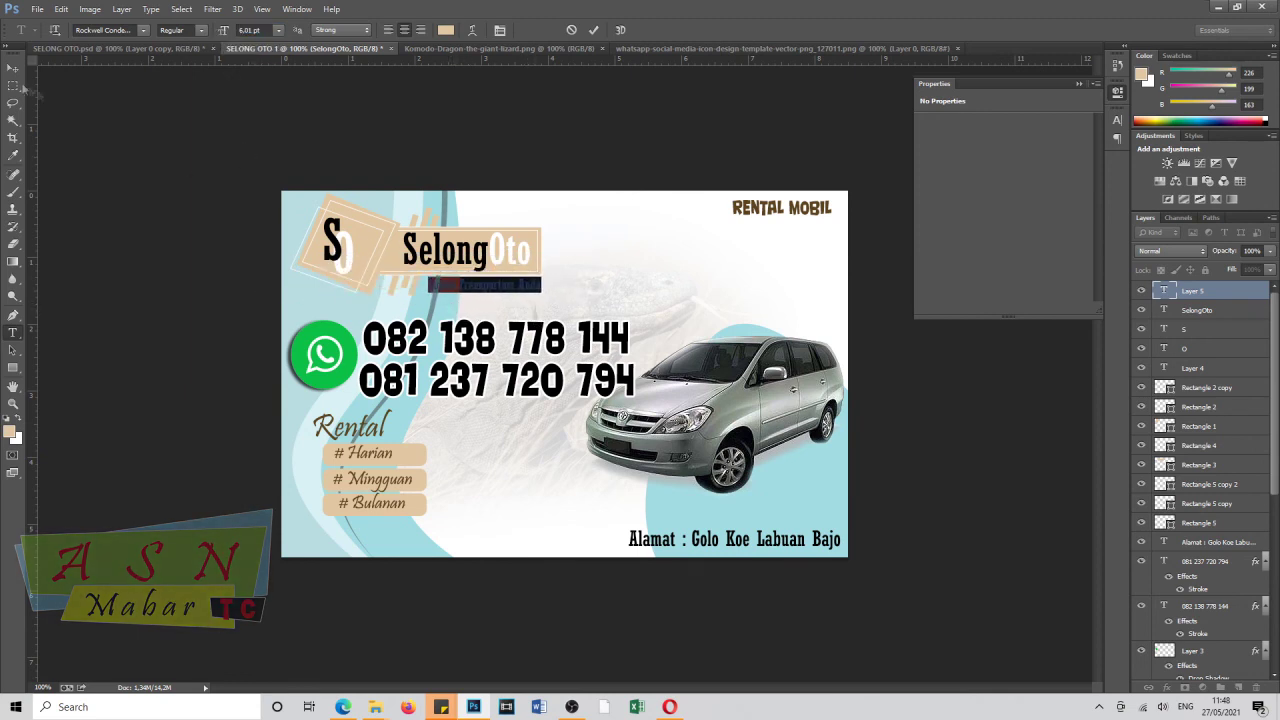
{"action": "left_click", "coordinate": [13, 69]}
Make the tagline text black.
{"action": "left_click", "coordinate": [13, 332]}
{"action": "left_click", "coordinate": [450, 284]}
{"action": "key", "text": "ctrl+a"}
{"action": "left_click", "coordinate": [446, 30]}
{"action": "left_click_drag", "start_coordinate": [475, 610], "coordinate": [573, 674]}
{"action": "left_click", "coordinate": [637, 470]}
{"action": "left_click", "coordinate": [13, 69]}
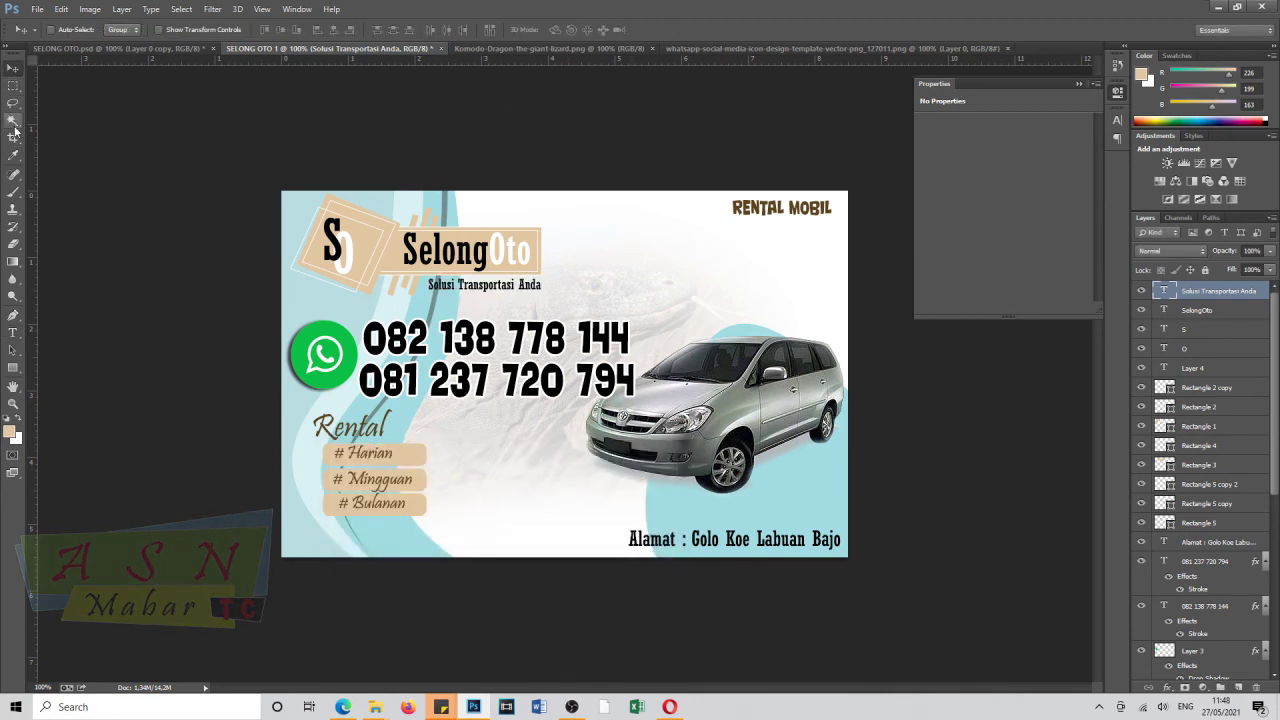
Shift the RENTAL MOBIL text slightly left.
{"action": "left_click", "coordinate": [13, 332]}
{"action": "left_click", "coordinate": [785, 207]}
{"action": "key", "text": "ctrl+a"}
{"action": "left_click", "coordinate": [228, 31]}
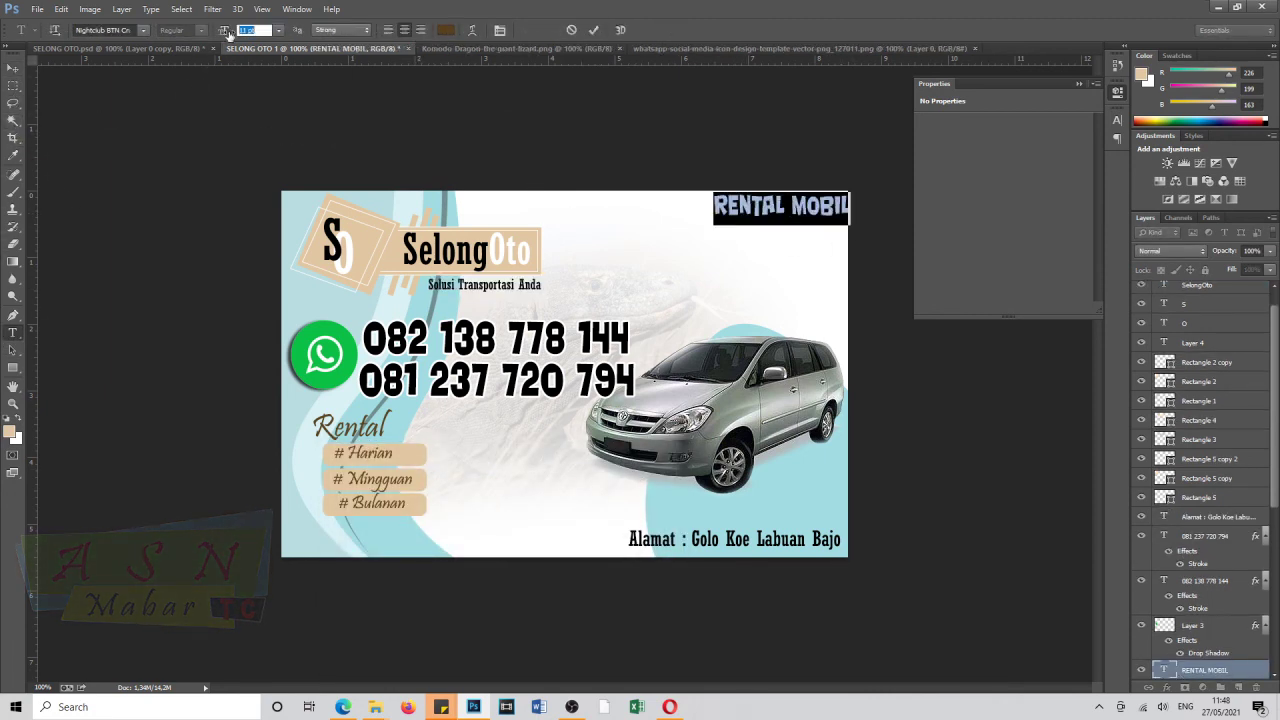
{"action": "left_click_drag", "start_coordinate": [781, 290], "coordinate": [766, 293]}
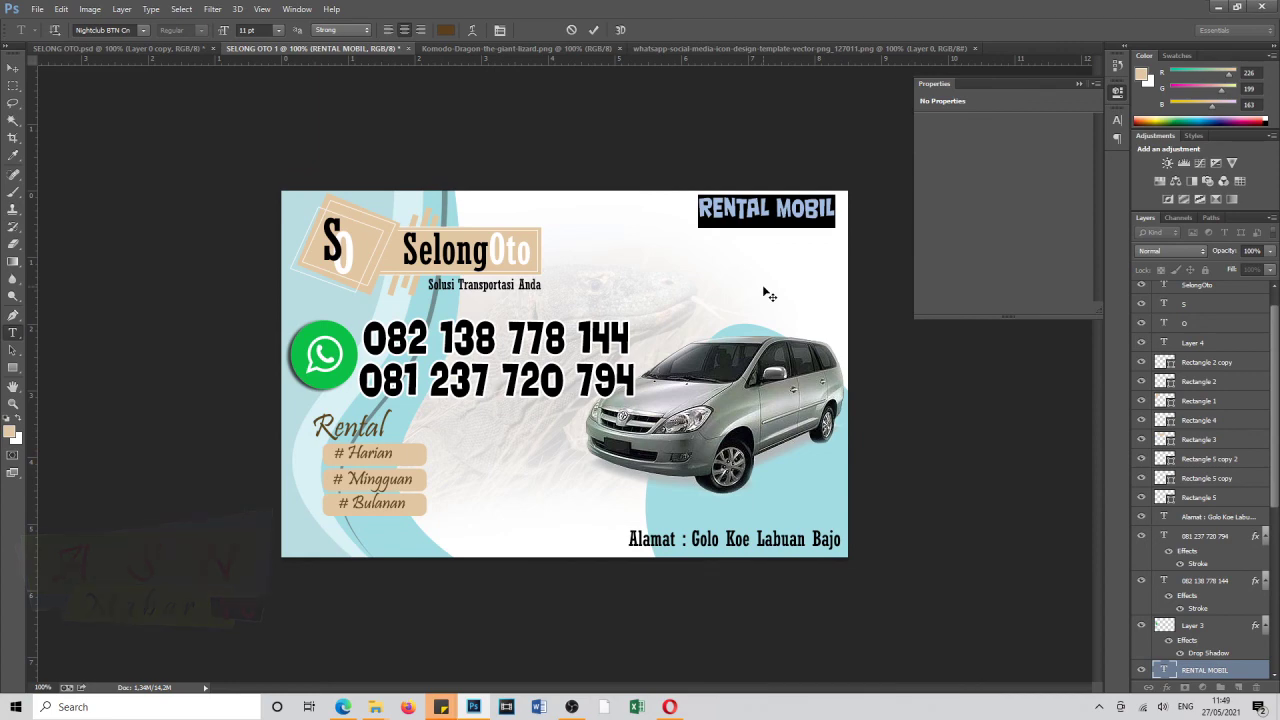